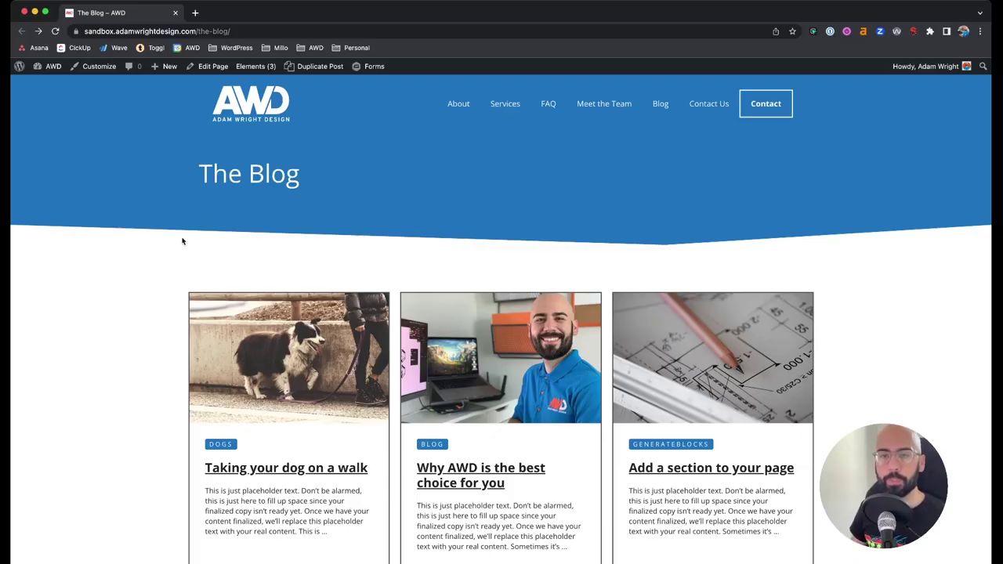
Examine the post card grid on The Blog page, including images, category labels, titles, excerpts and dates, and reload the page
scroll(182, 241, down, 5)
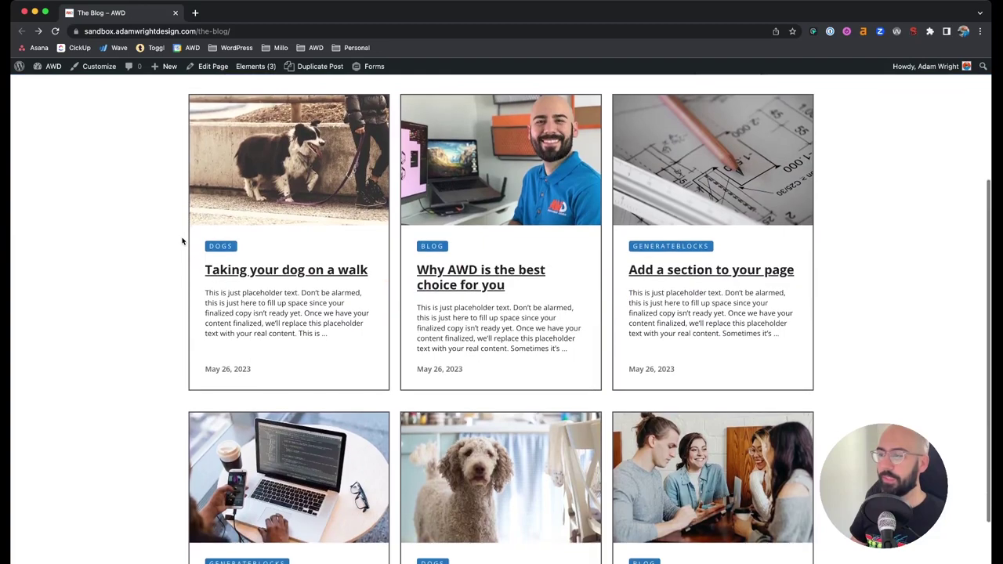
scroll(182, 241, down, 3)
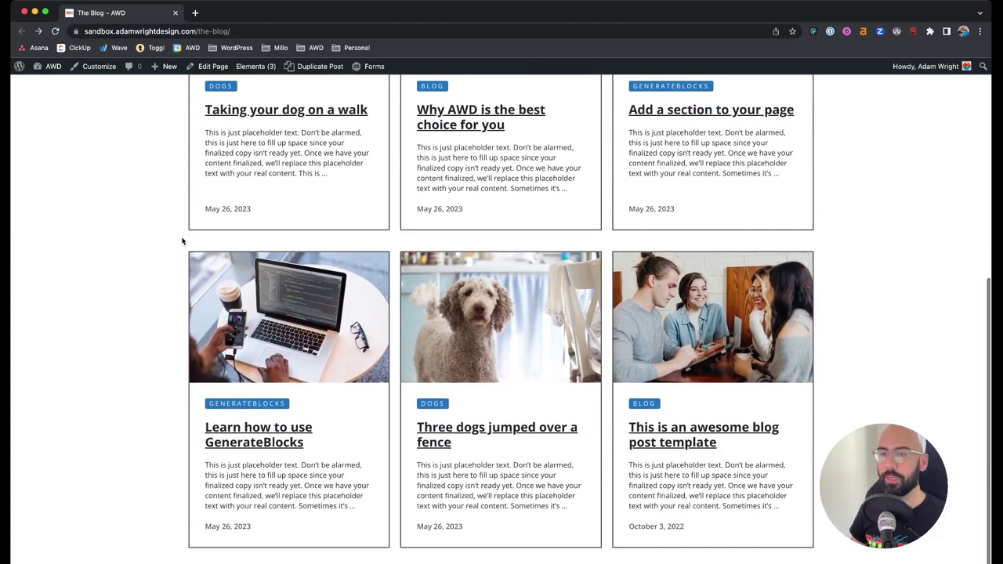
scroll(182, 241, down, 1)
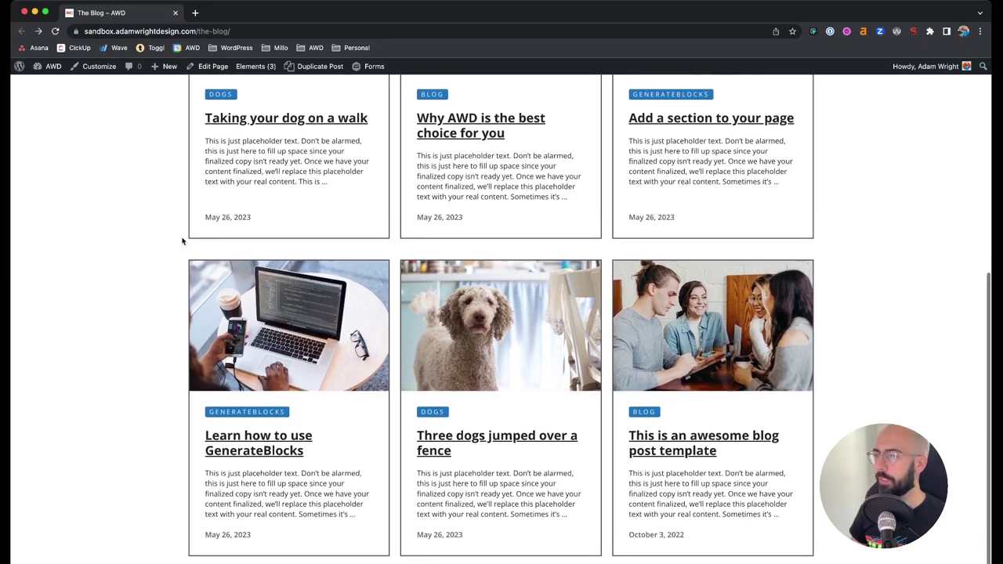
scroll(182, 242, up, 3)
scroll(182, 241, up, 1)
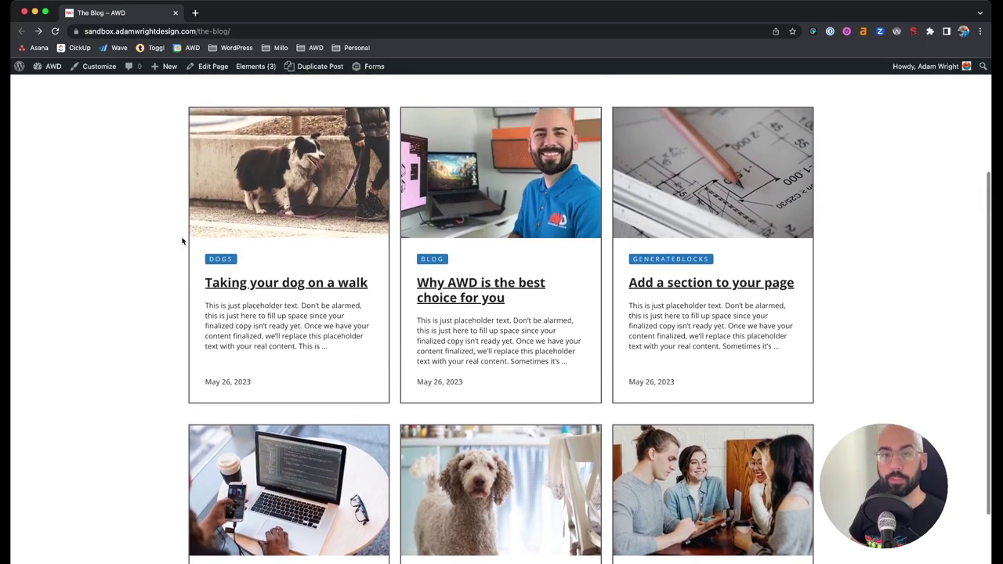
scroll(182, 241, up, 2)
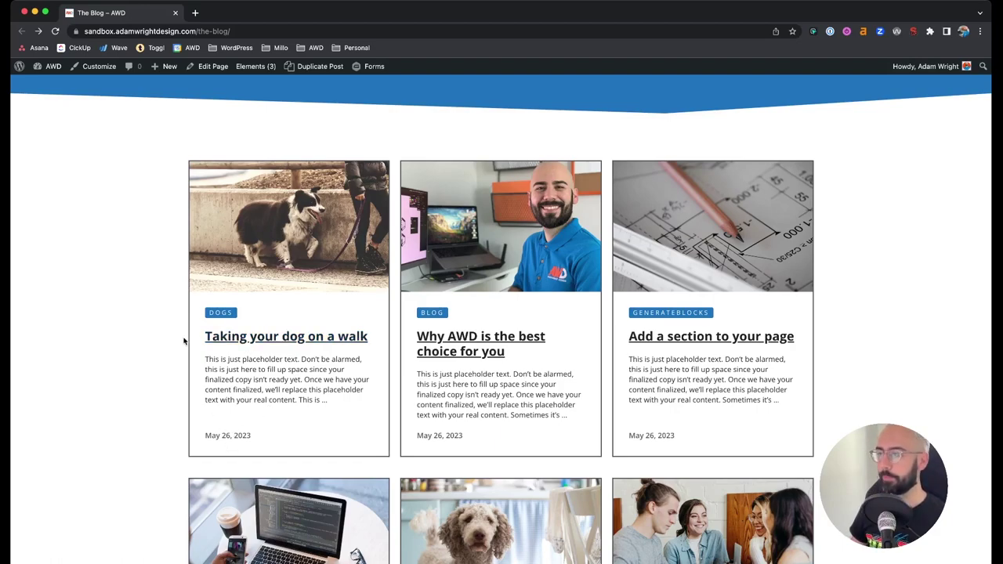
scroll(183, 341, down, 2)
scroll(184, 341, down, 2)
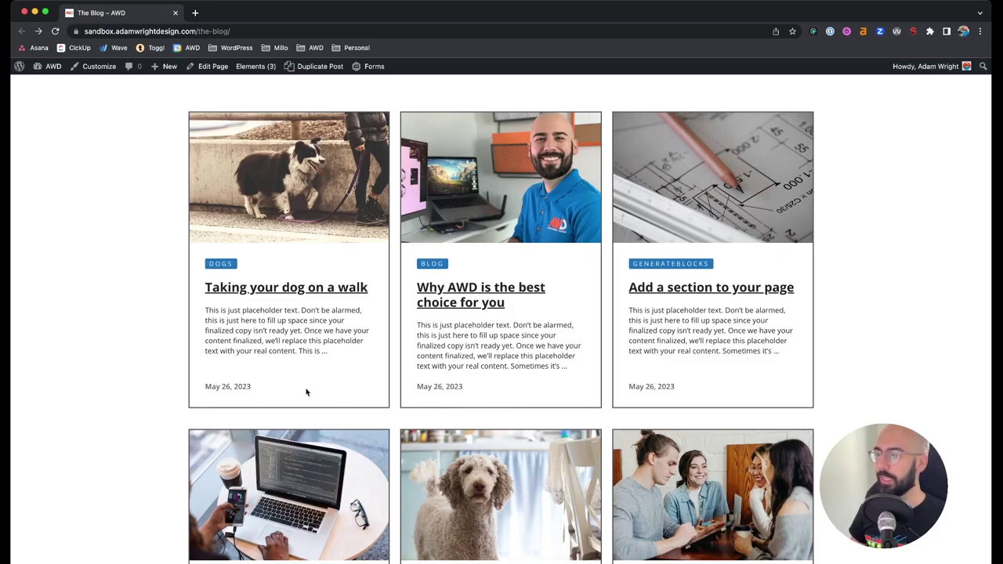
scroll(680, 388, down, 3)
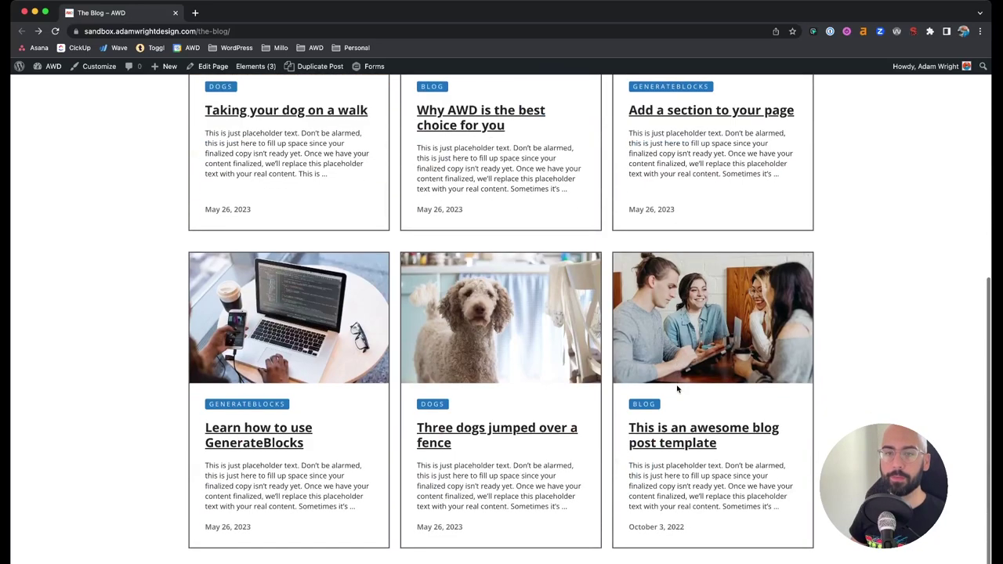
key(super+r)
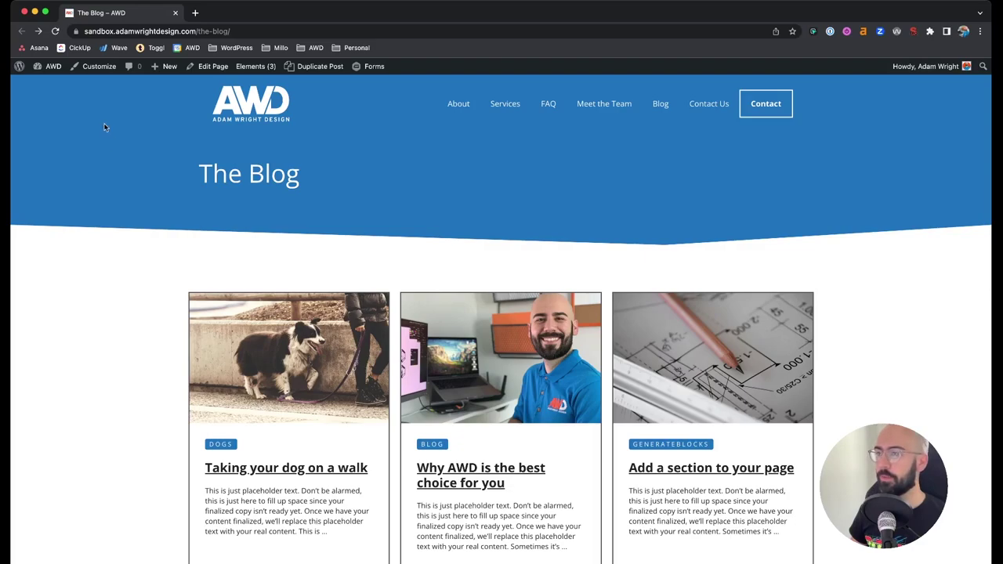
Open the site's admin dashboard in a new tab and create a page titled "New Blog Query Loop"
super+click(52, 70)
click(226, 19)
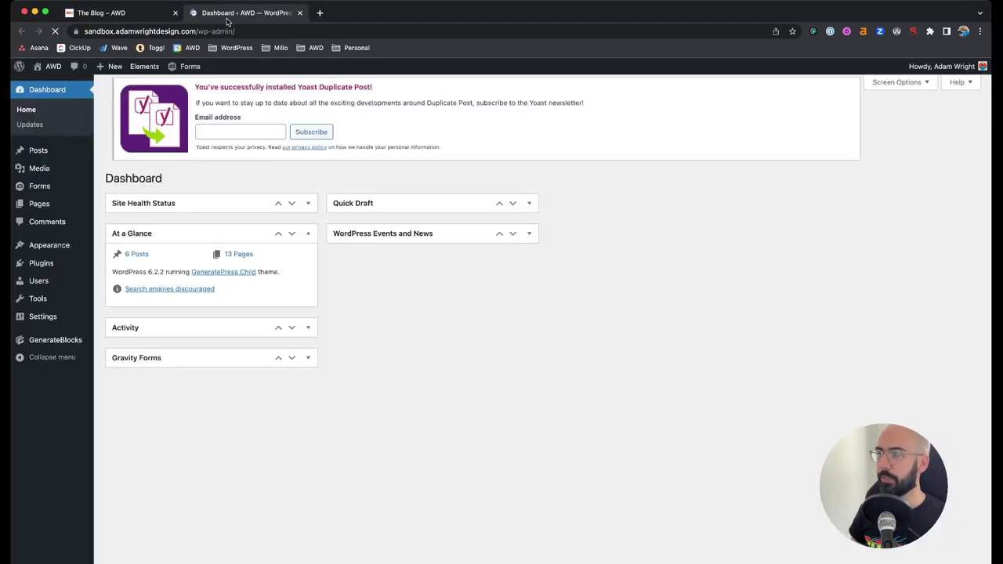
mouse_move(49, 205)
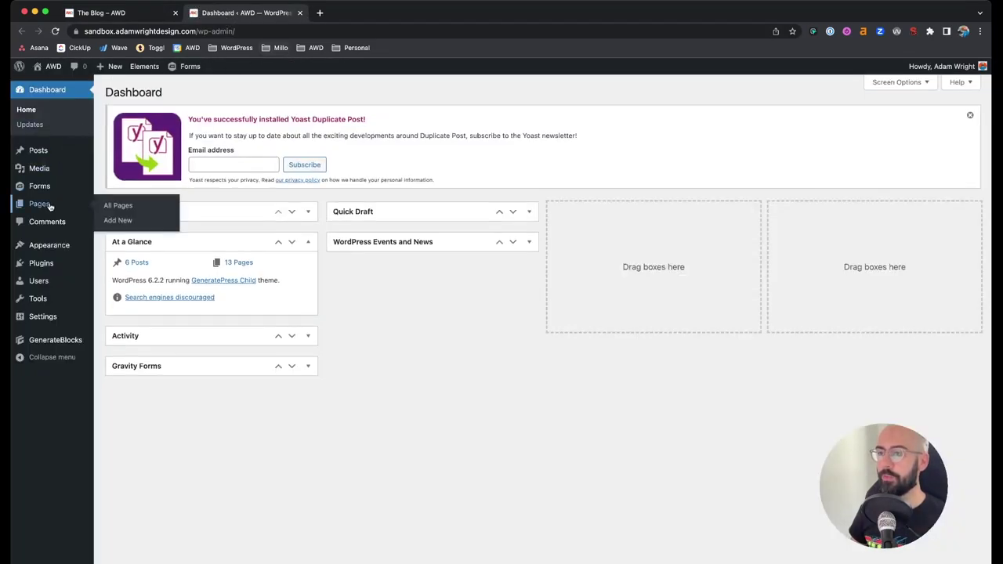
click(113, 220)
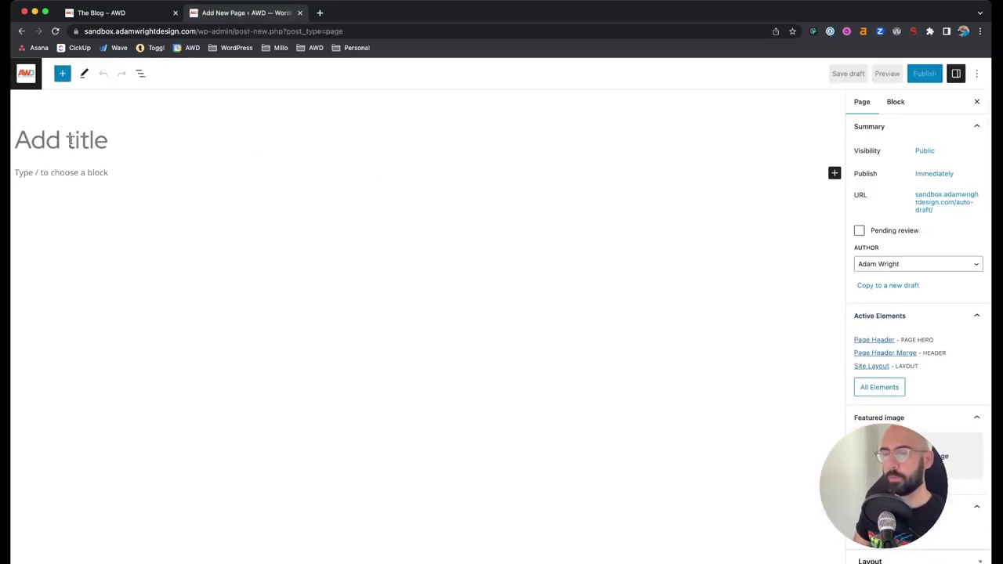
click(71, 140)
text(New Blog Query Loop)
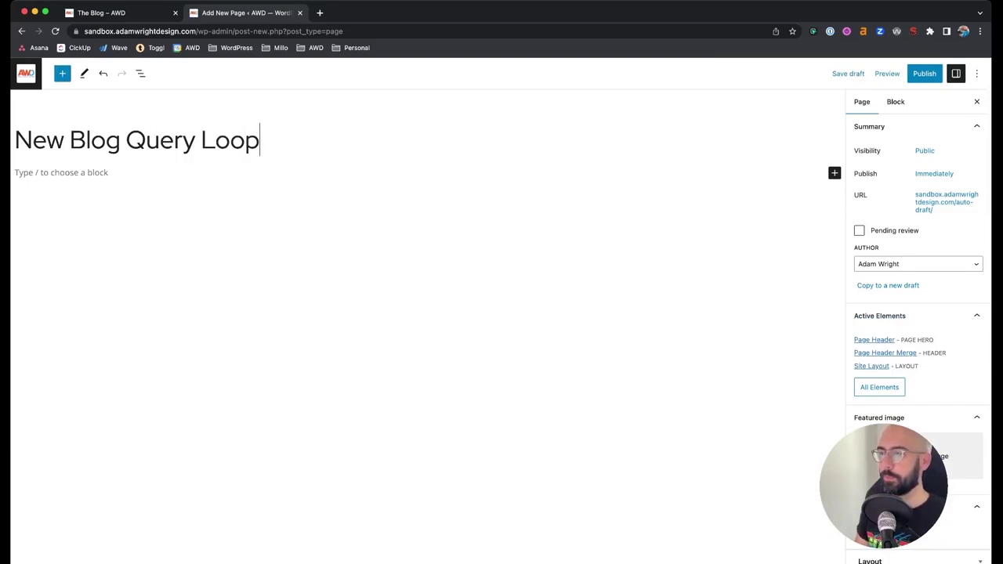
Add a Container block with 80 px top and bottom and 20 px side padding, and give it an inner container
key(Return)
text(/cont)
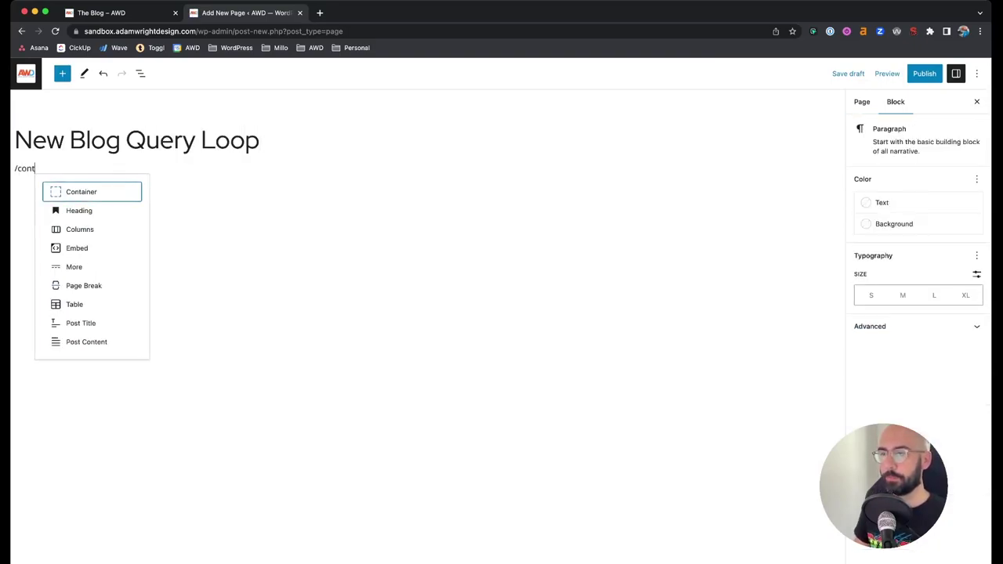
click(75, 196)
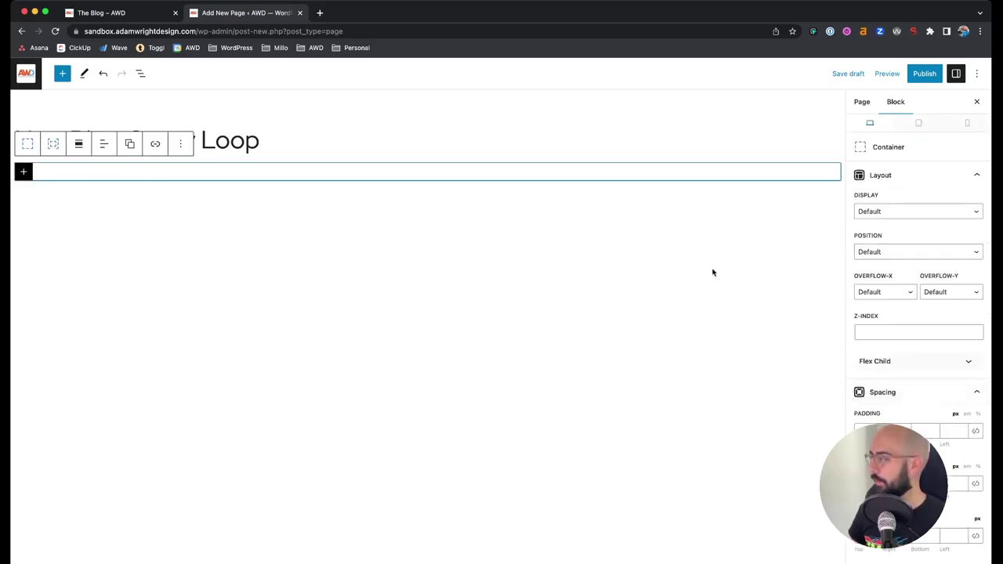
click(869, 430)
text(50)
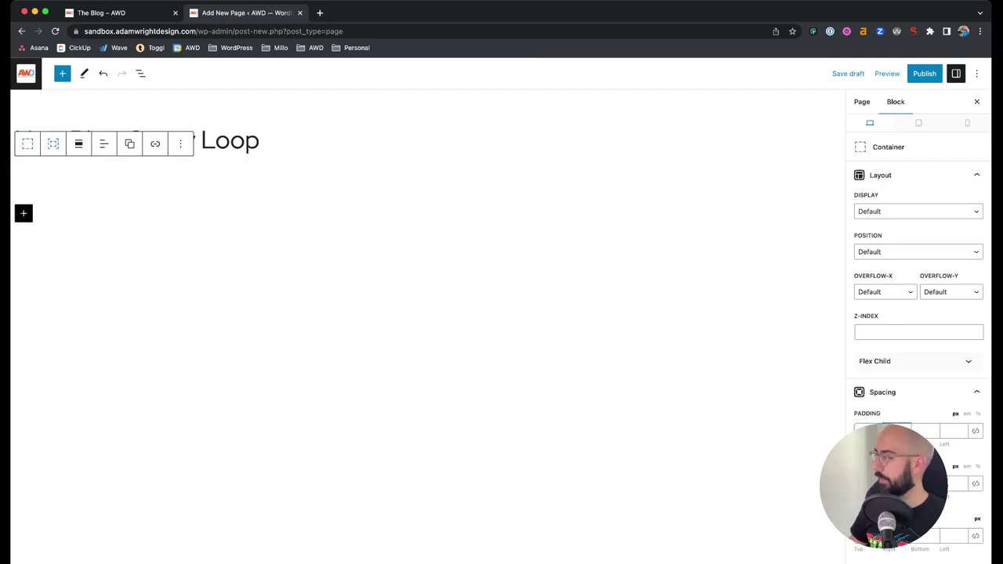
key(Tab)
text(20)
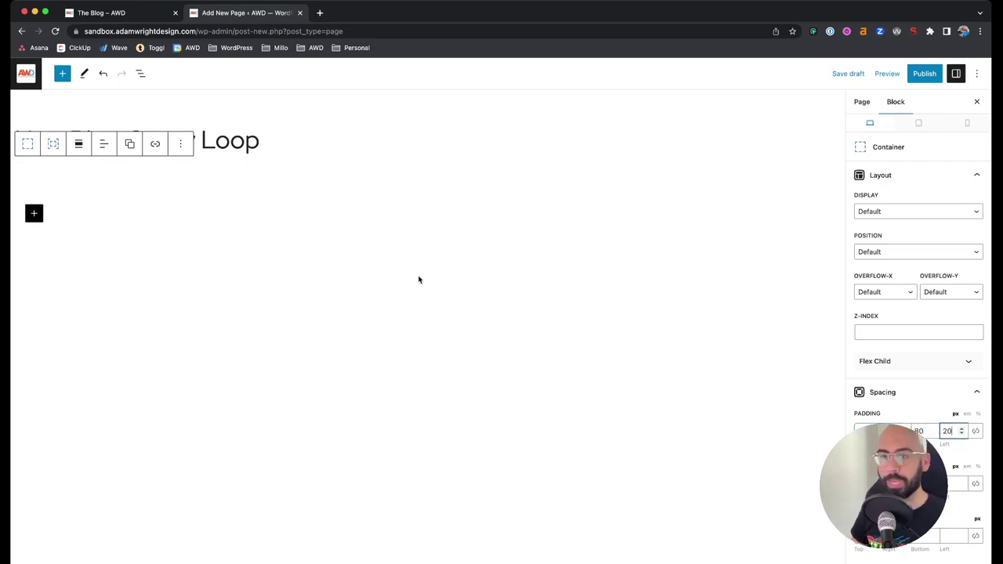
click(53, 147)
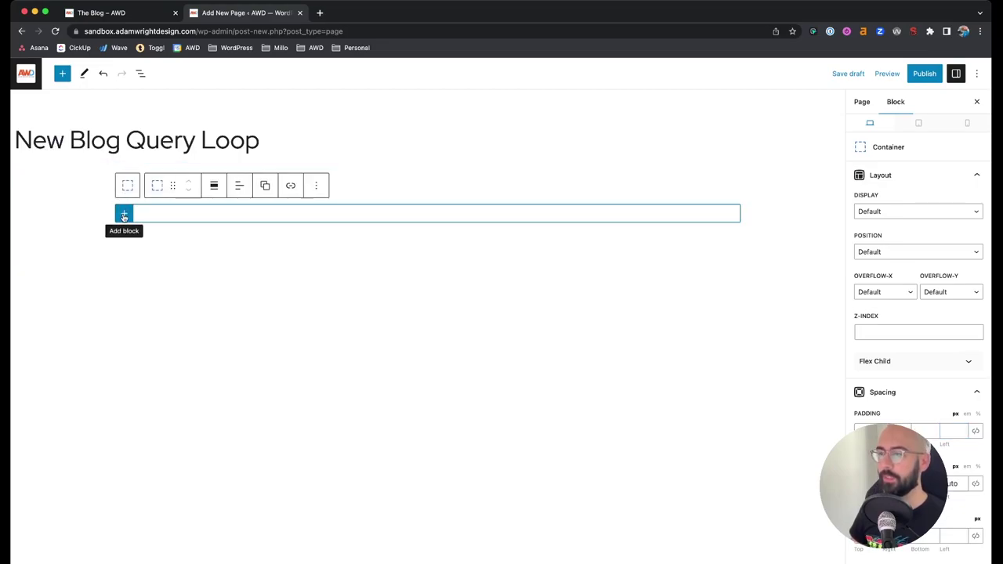
Insert a GenerateBlocks Query Loop with the "Two columns & featured image" layout in the inner container and save the draft
click(123, 215)
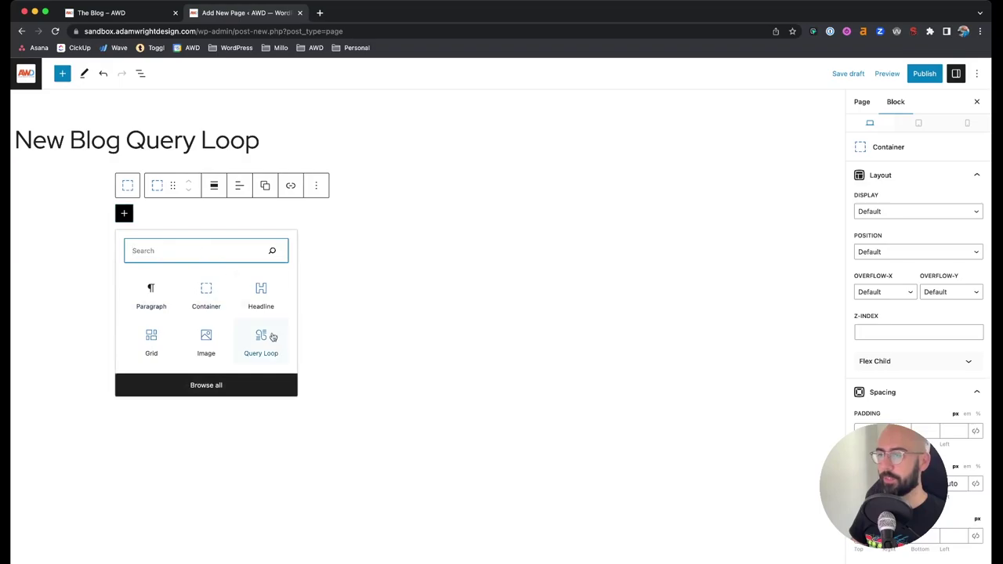
text(queru)
key(BackSpace)
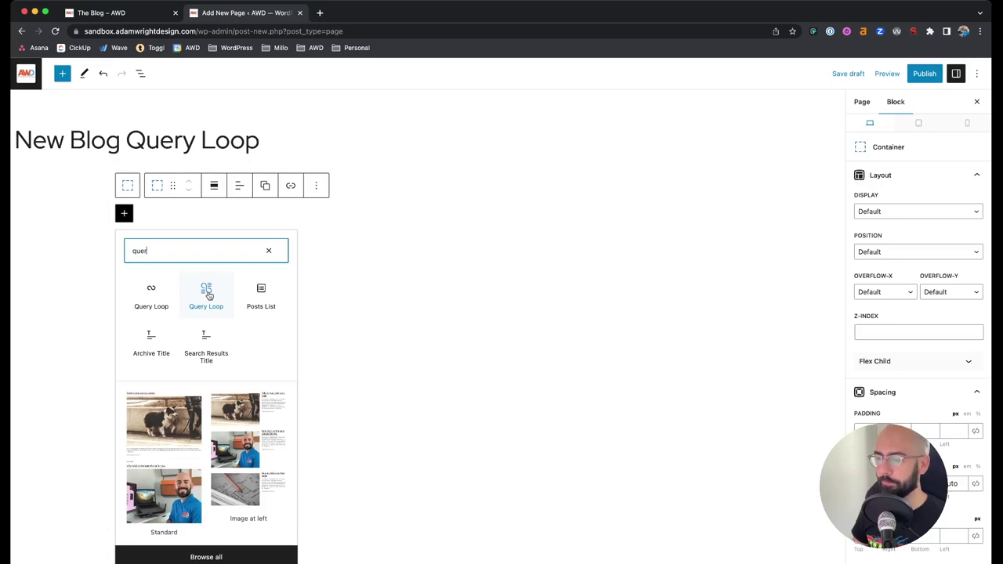
click(206, 294)
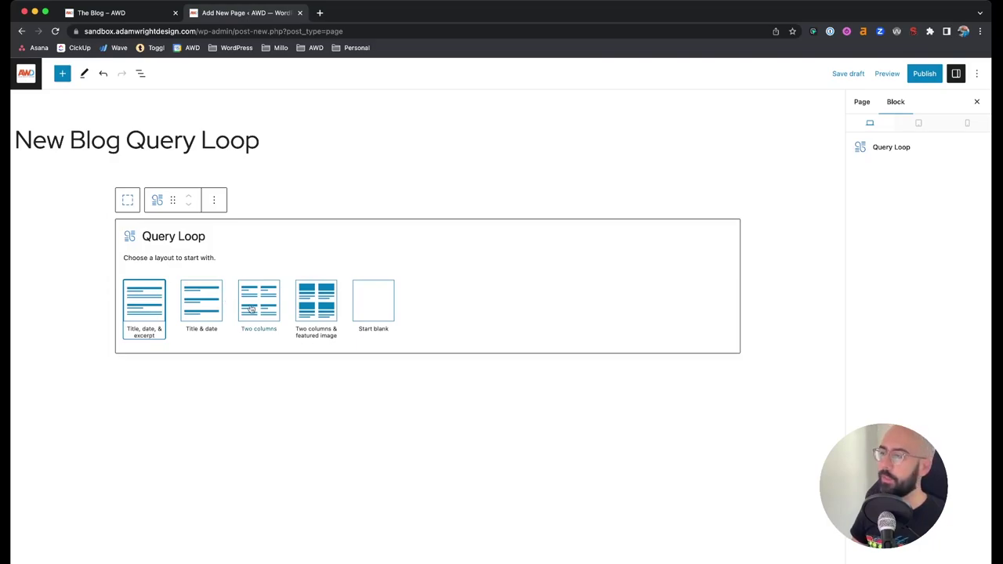
click(321, 318)
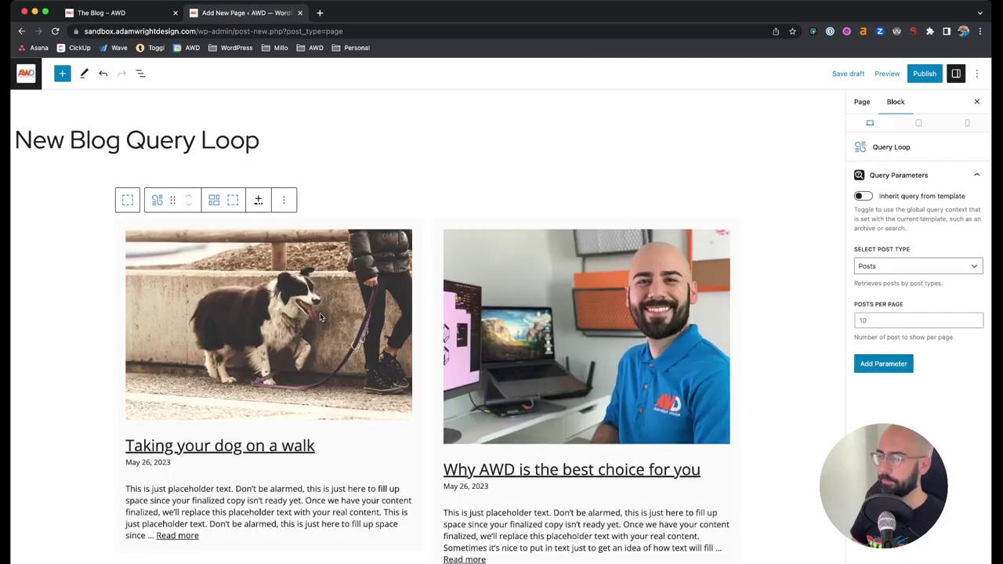
scroll(320, 317, down, 1)
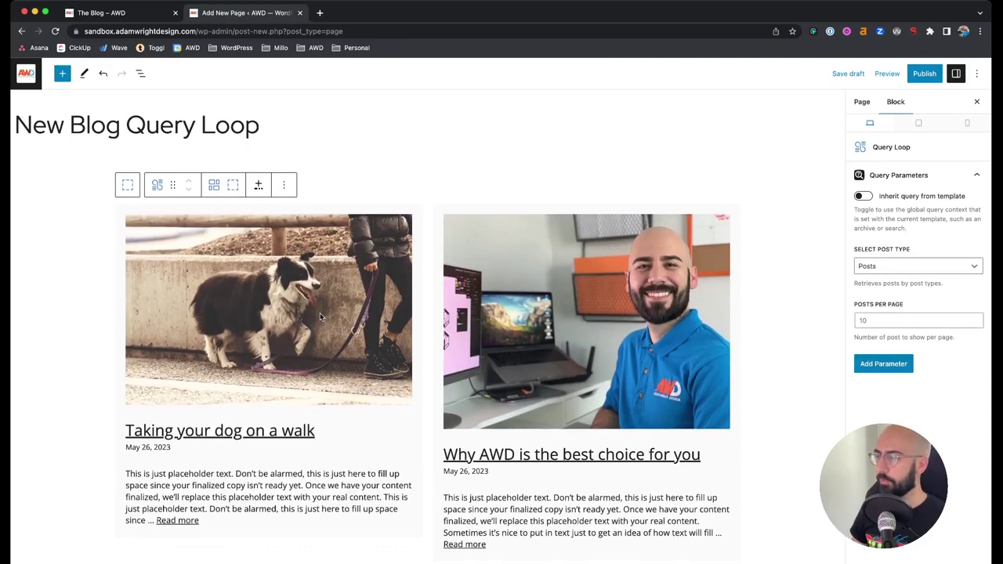
key(super+s)
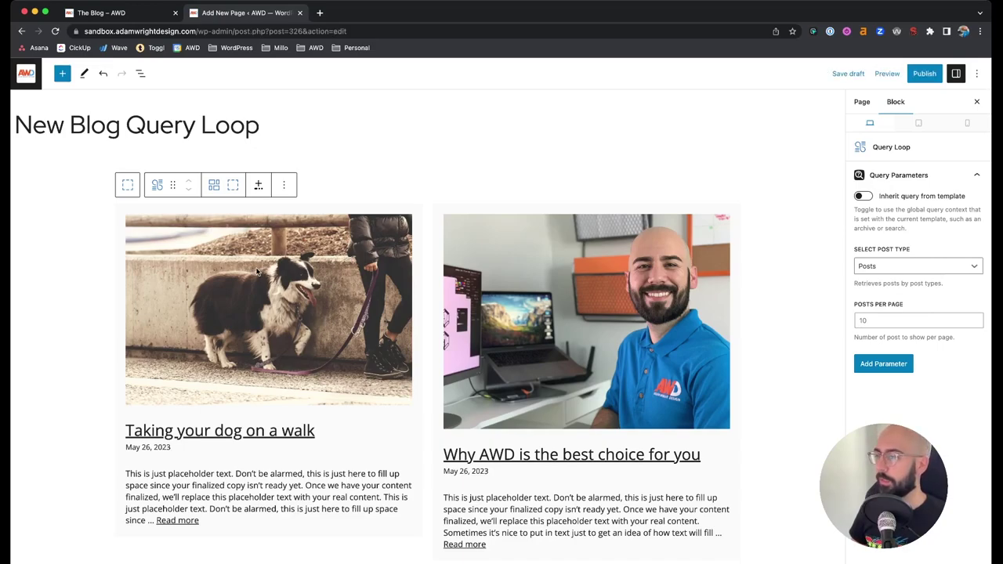
Compare the new query loop with the card layout on The Blog page and return to the page editor
scroll(256, 270, down, 1)
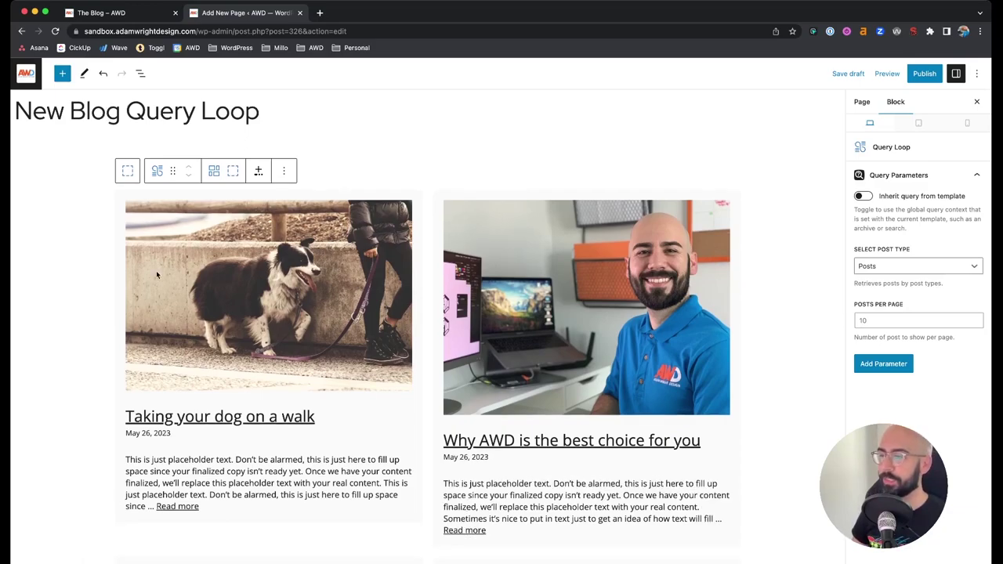
click(111, 17)
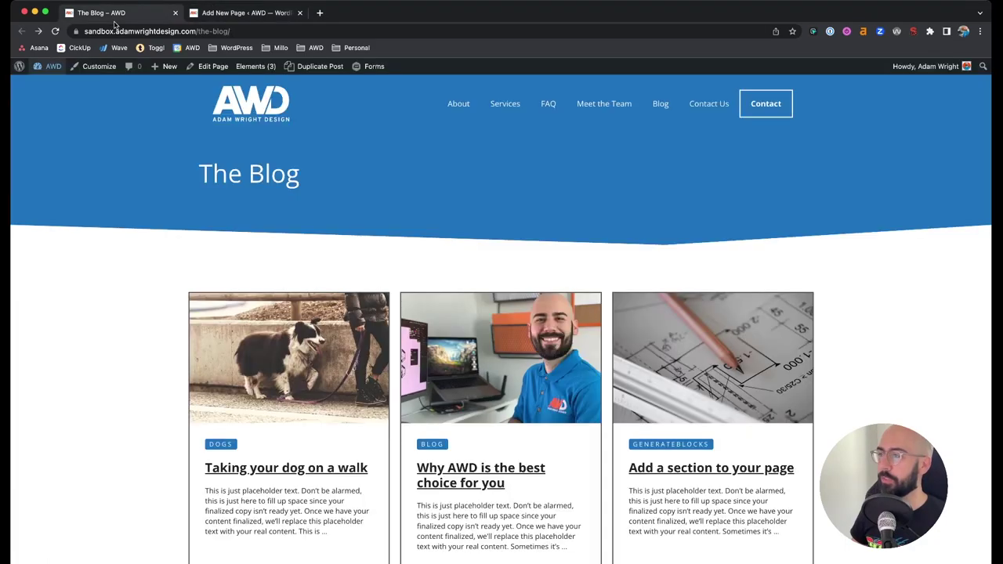
scroll(413, 296, down, 4)
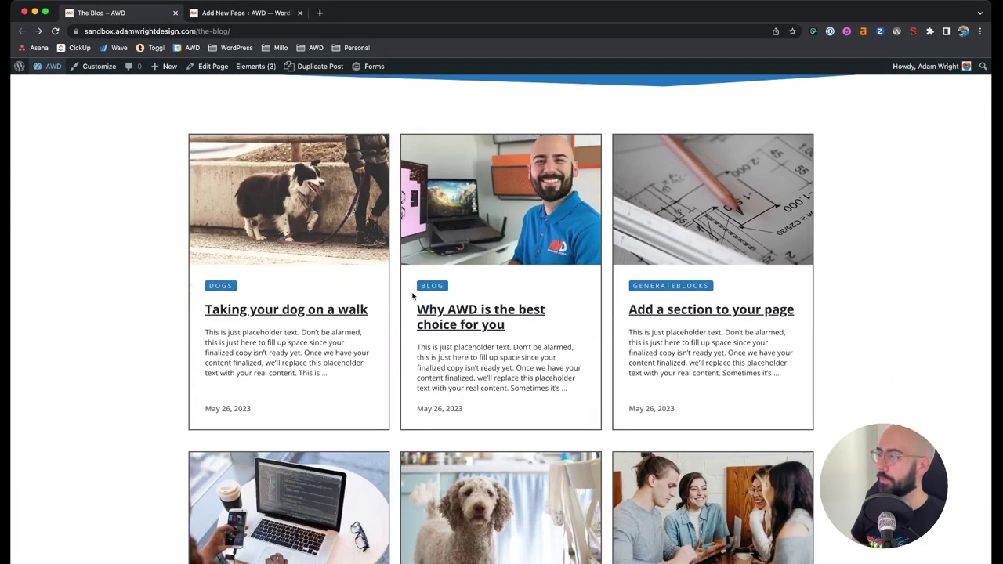
scroll(413, 297, up, 4)
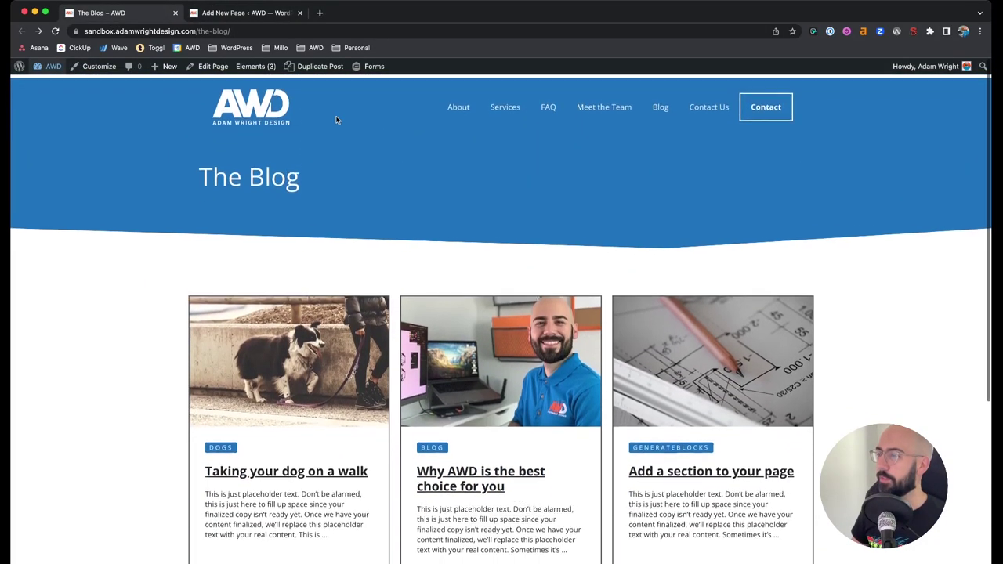
click(274, 16)
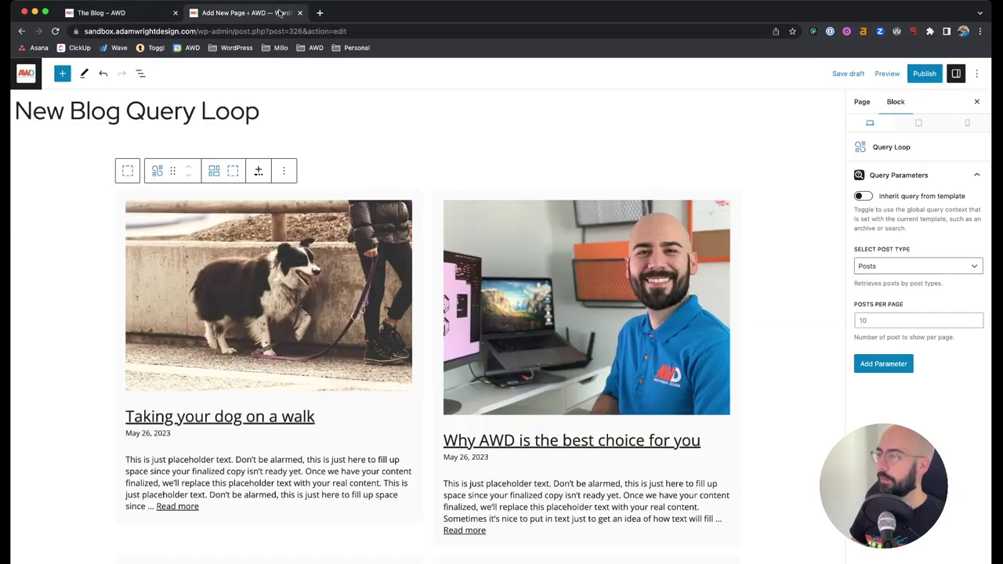
Show the page's block structure, expand the Query Loop and its Grid, and inspect the Post Template and Query Loop blocks
click(140, 75)
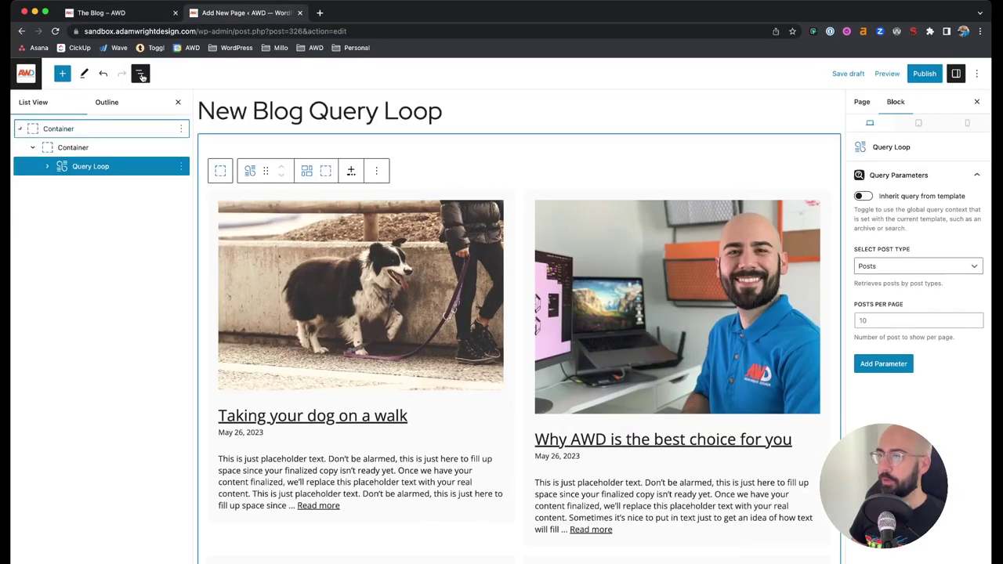
click(48, 167)
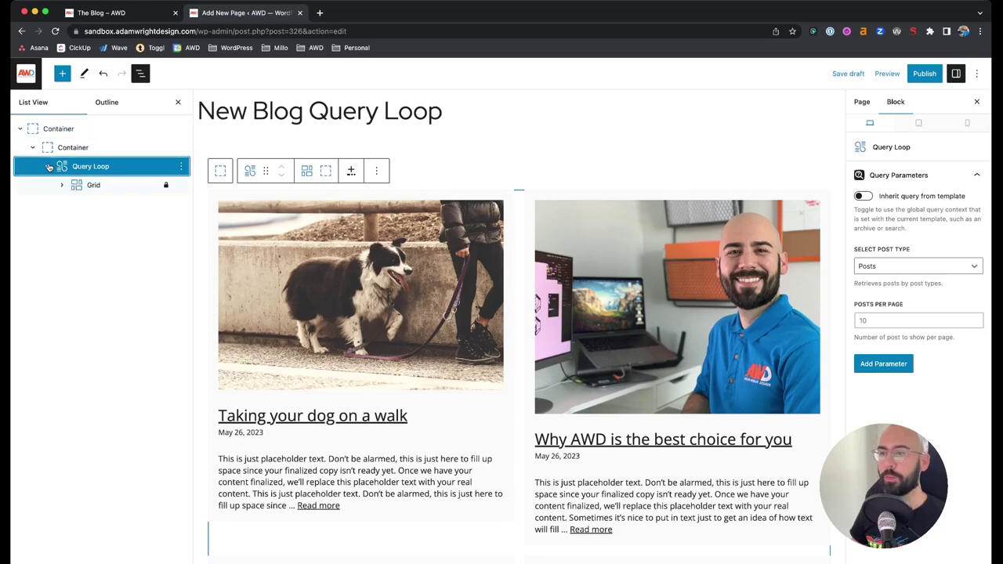
click(62, 185)
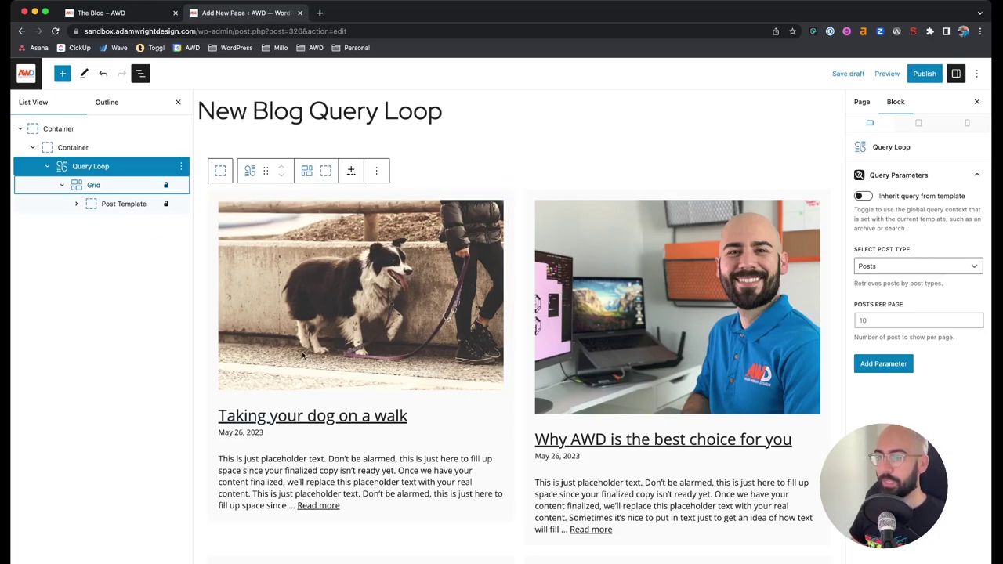
click(105, 207)
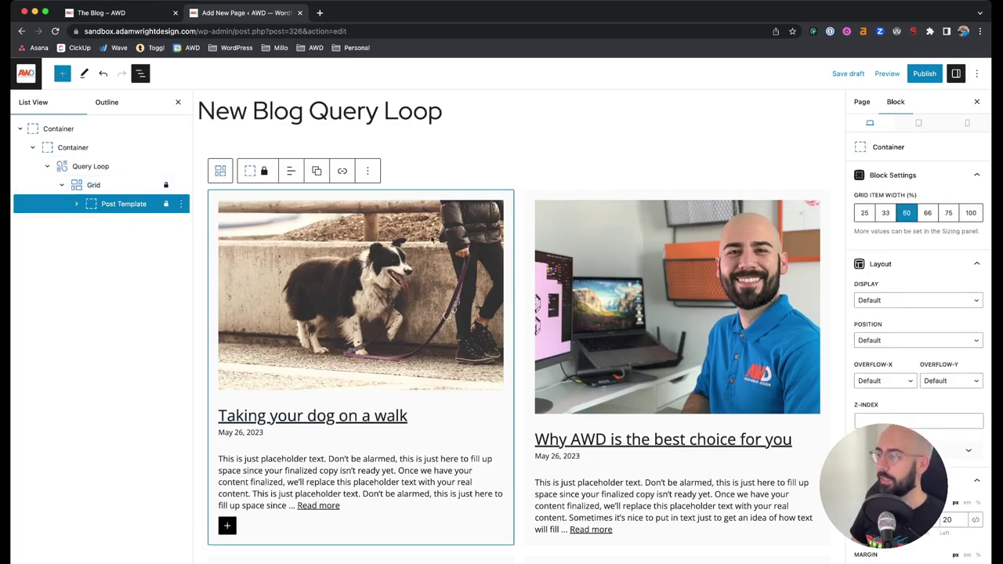
scroll(478, 440, down, 7)
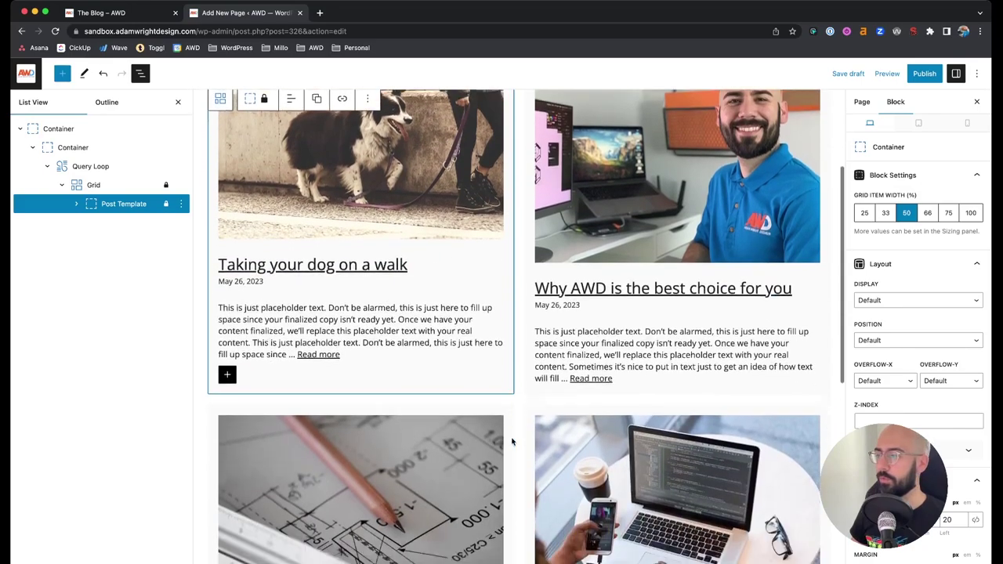
scroll(562, 477, up, 8)
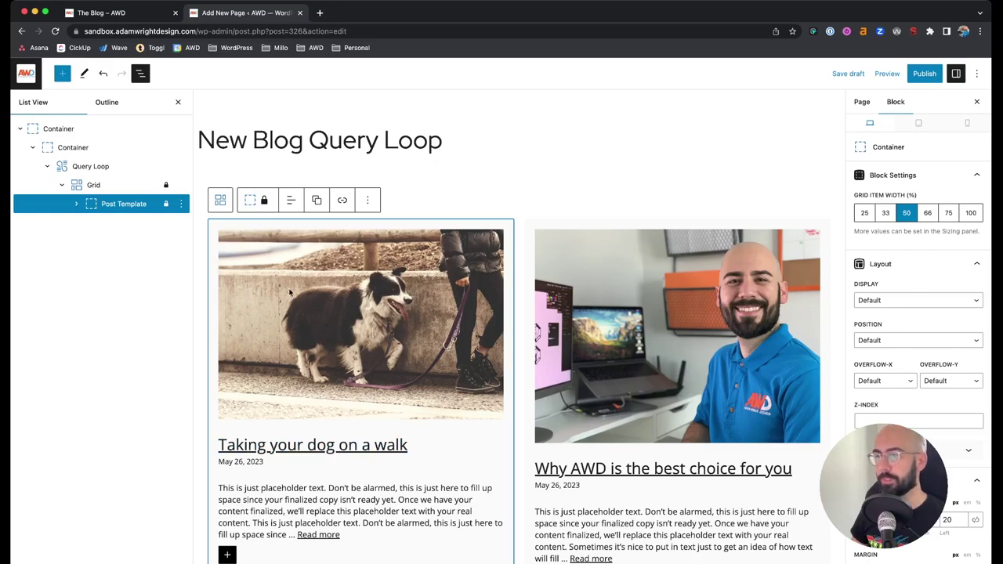
click(91, 167)
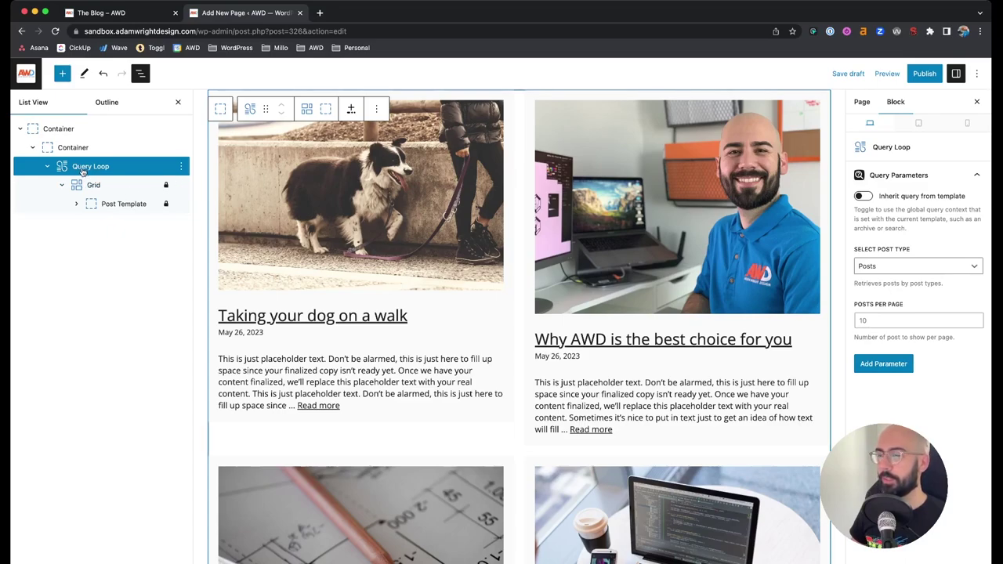
Set the Query Loop to show 6 posts per page
click(880, 321)
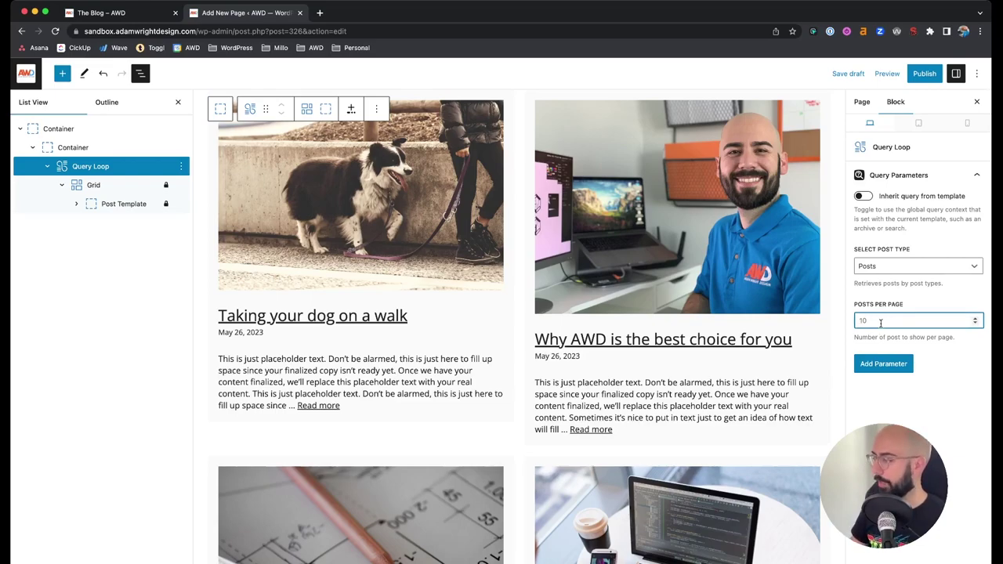
text(6)
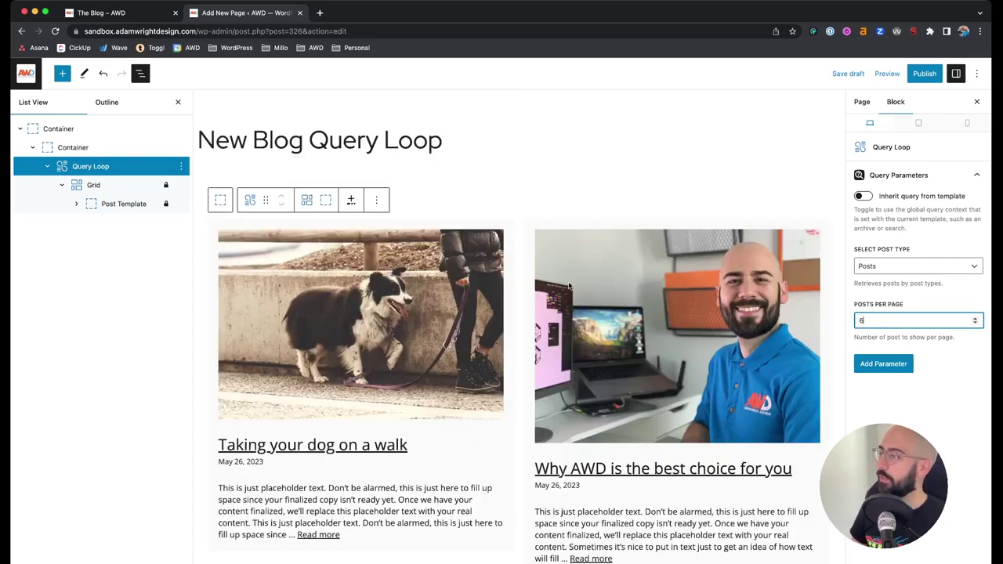
Expand the Post Template and set its container to Flex display with Column direction and items aligned to the start
click(107, 205)
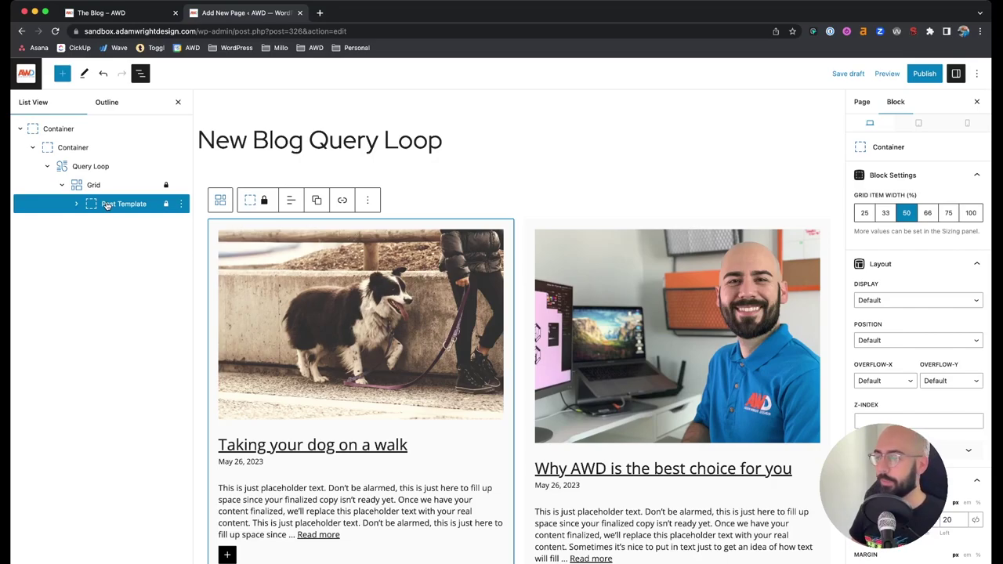
click(76, 204)
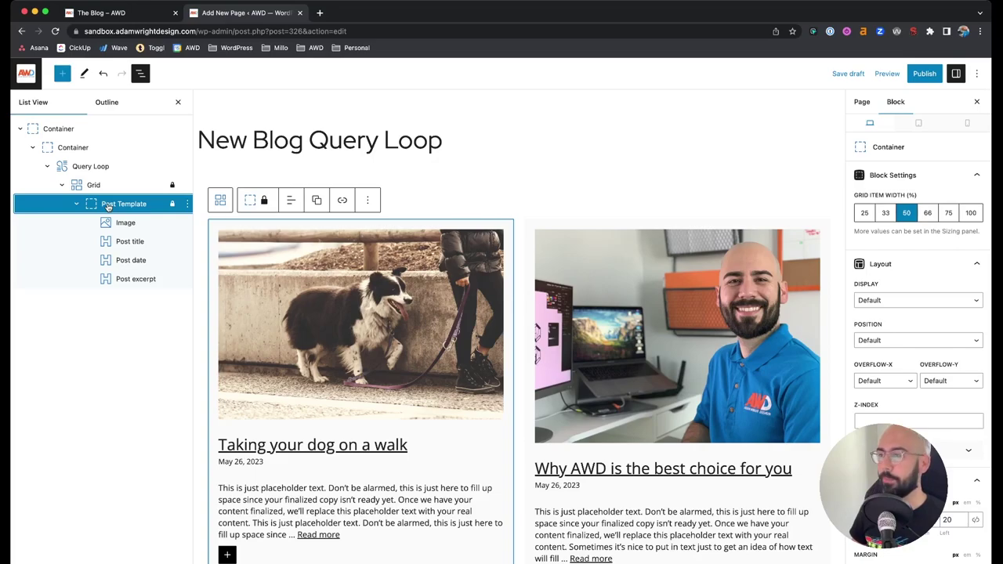
click(879, 300)
click(879, 338)
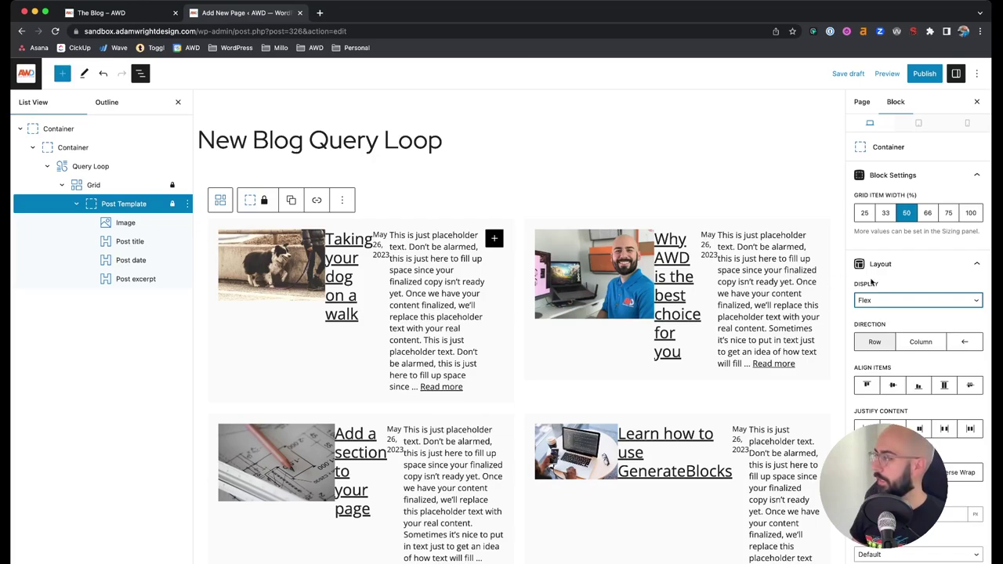
scroll(874, 282, down, 2)
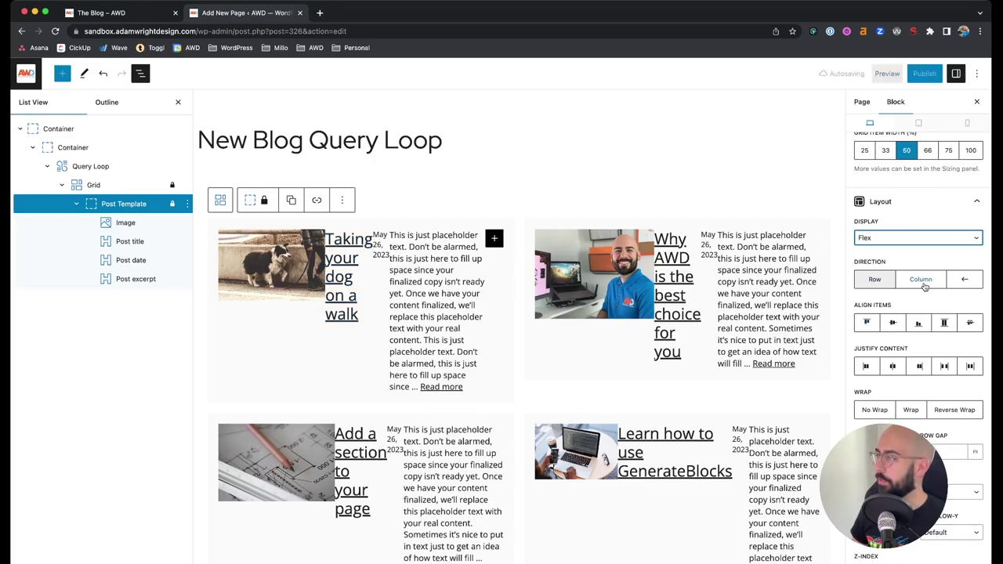
click(923, 282)
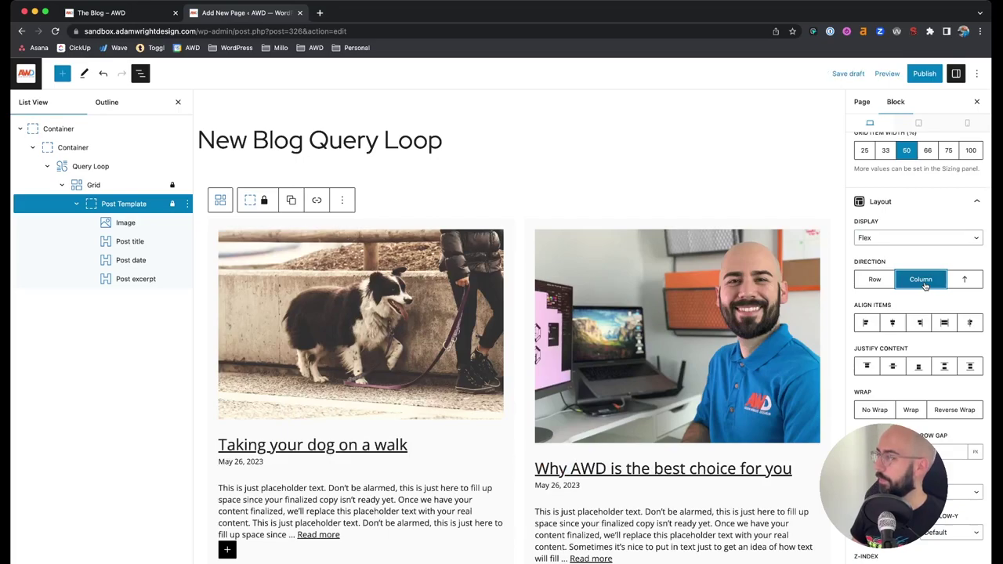
scroll(925, 287, down, 2)
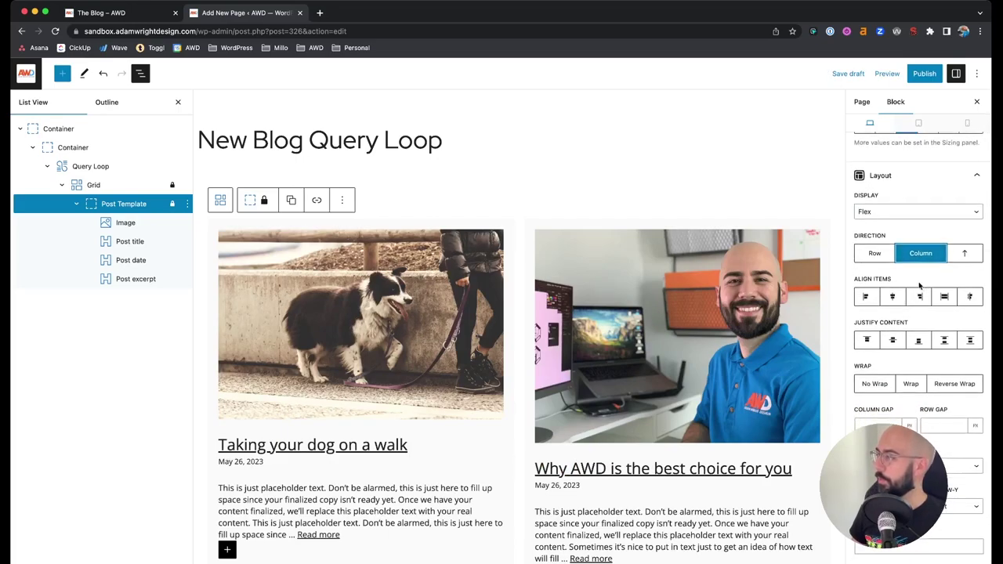
click(867, 298)
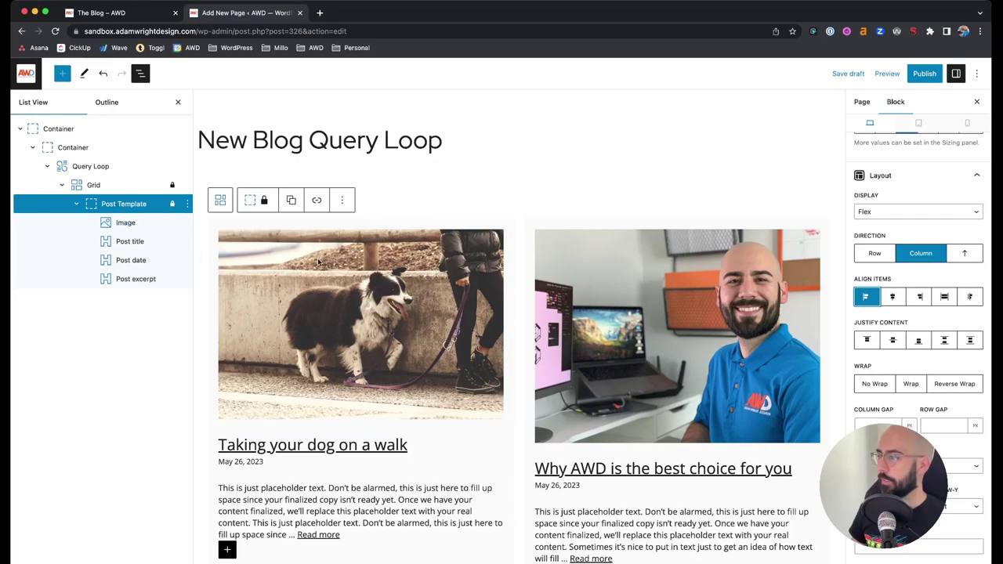
Place The Blog's browser tab after the page editor's, examine its post card layout, and return to the editor
scroll(333, 252, down, 2)
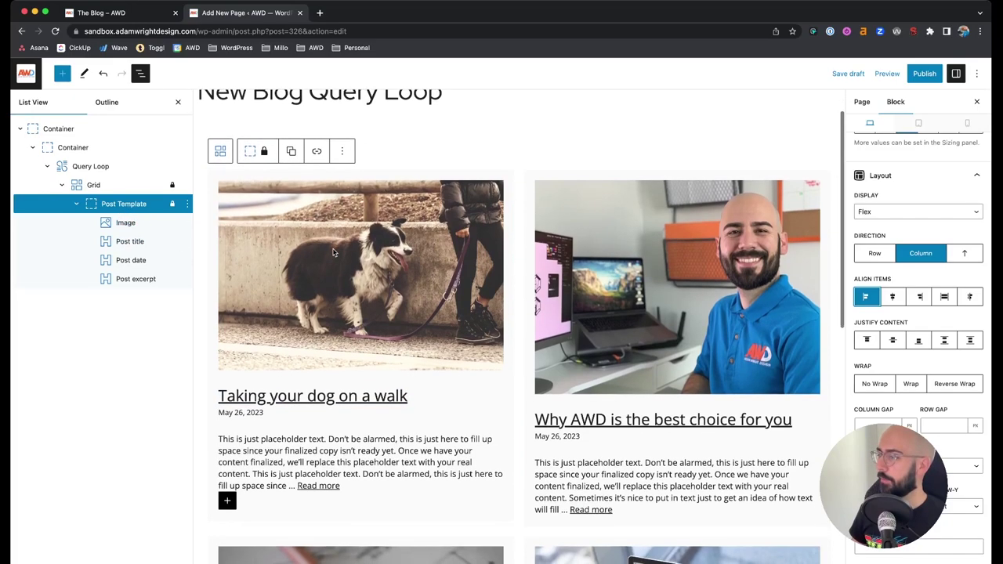
drag(134, 13, 291, 14)
scroll(233, 266, down, 1)
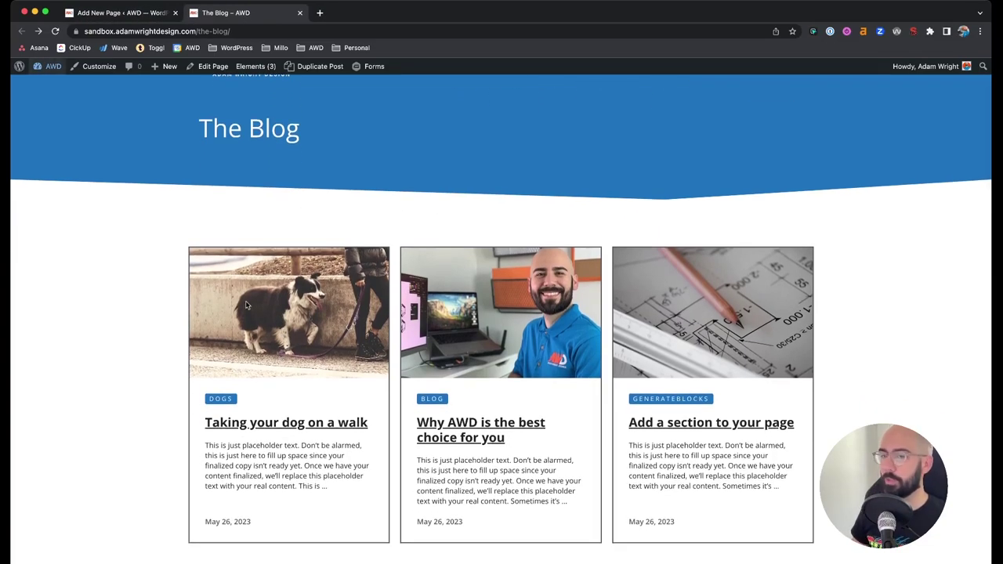
scroll(243, 310, down, 1)
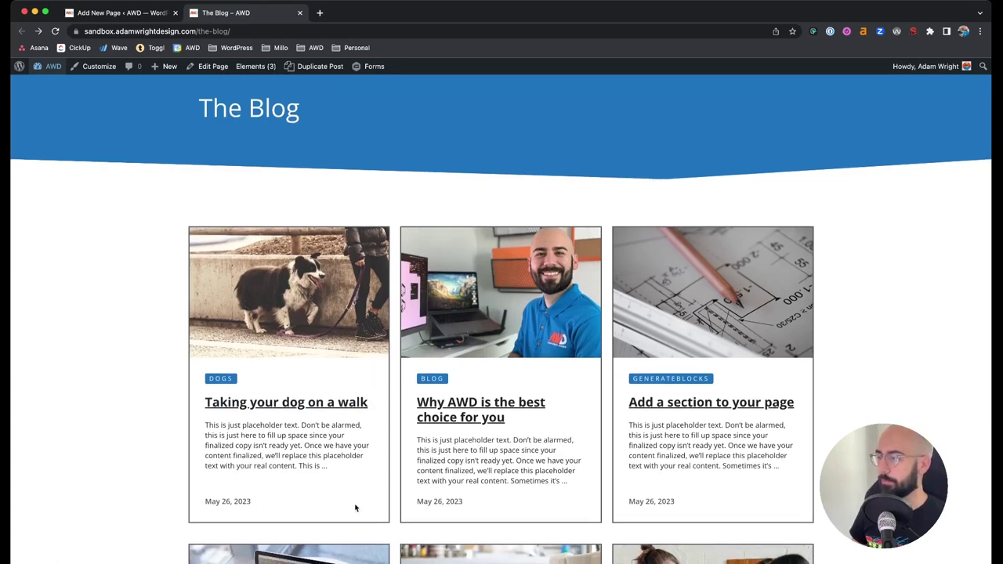
click(138, 13)
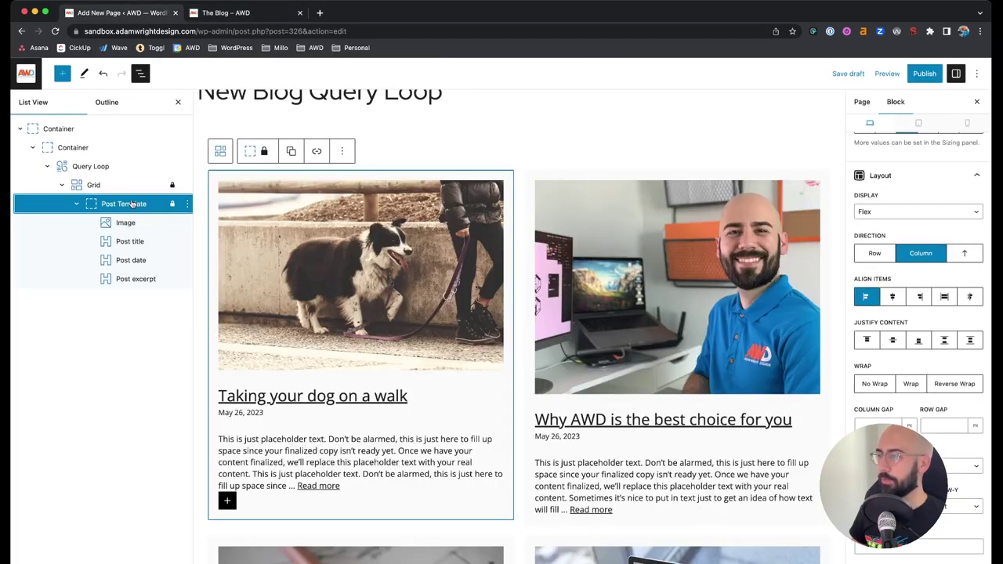
Clear the Post Template container's padding on all four sides
scroll(881, 387, down, 6)
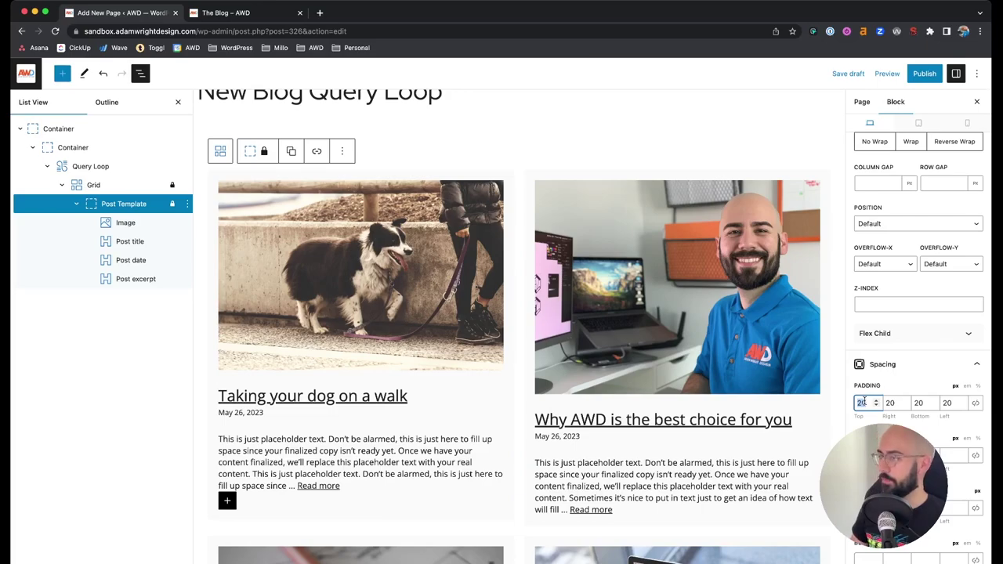
key(BackSpace)
key(Tab)
key(BackSpace)
key(Tab)
key(BackSpace)
key(Tab)
key(BackSpace)
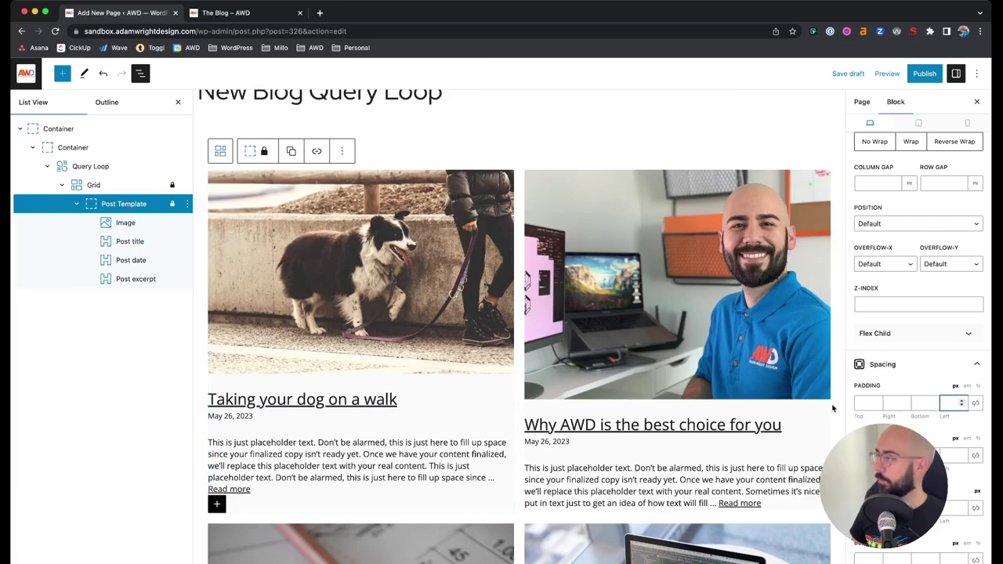
Check the card borders on The Blog page and give the Post Template container a 2 px border on all sides
click(224, 13)
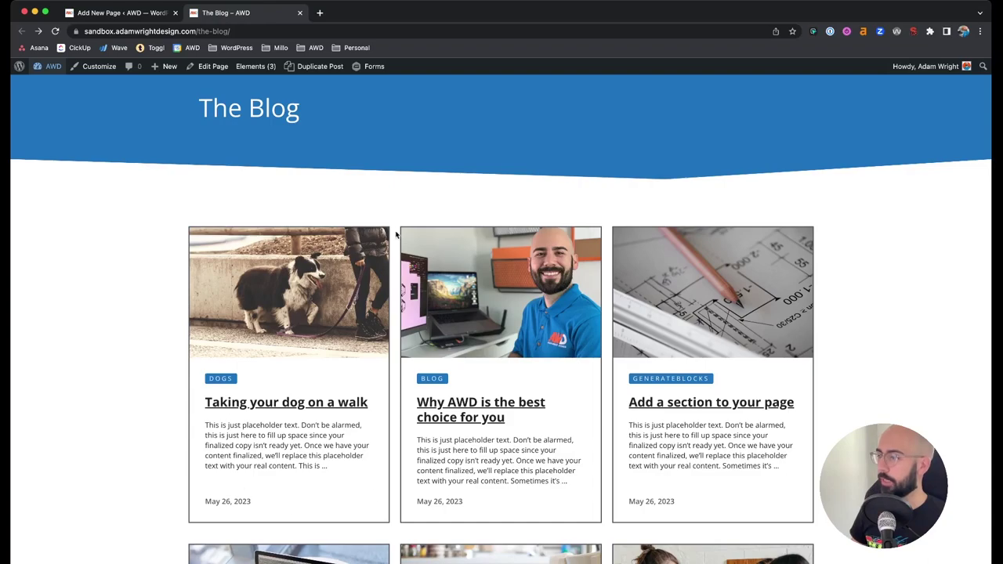
click(151, 13)
scroll(863, 423, down, 3)
click(865, 298)
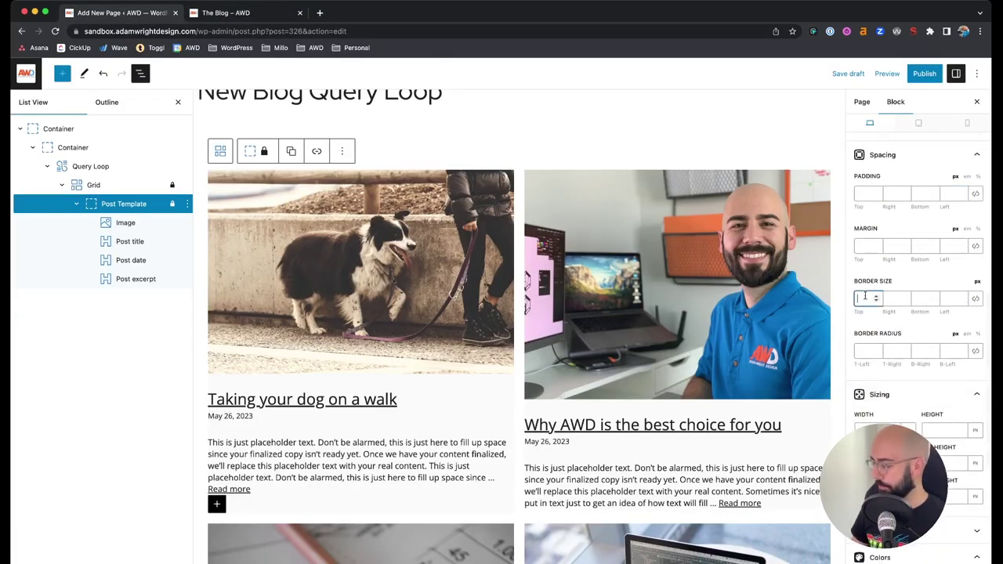
text(2)
click(975, 301)
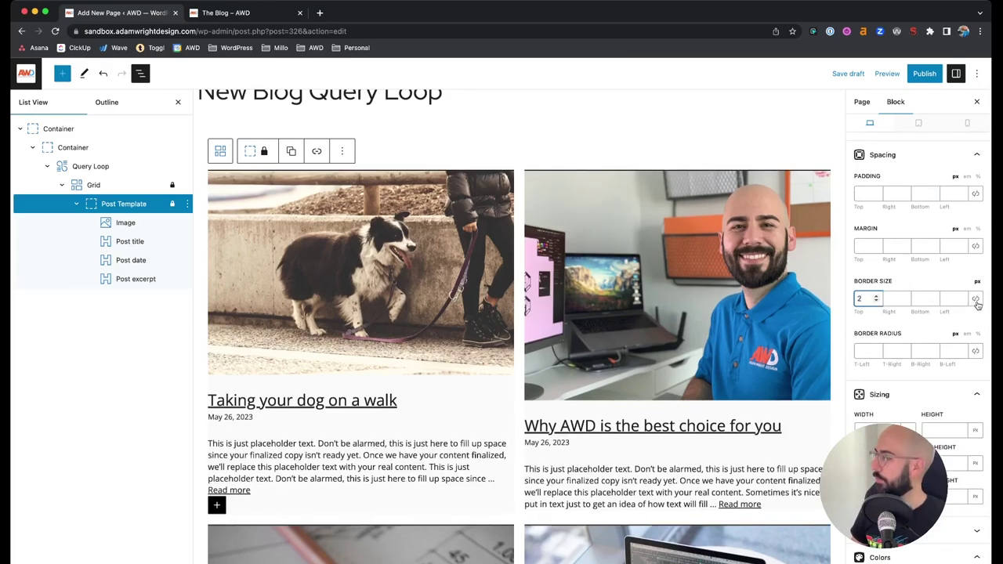
key(super+s)
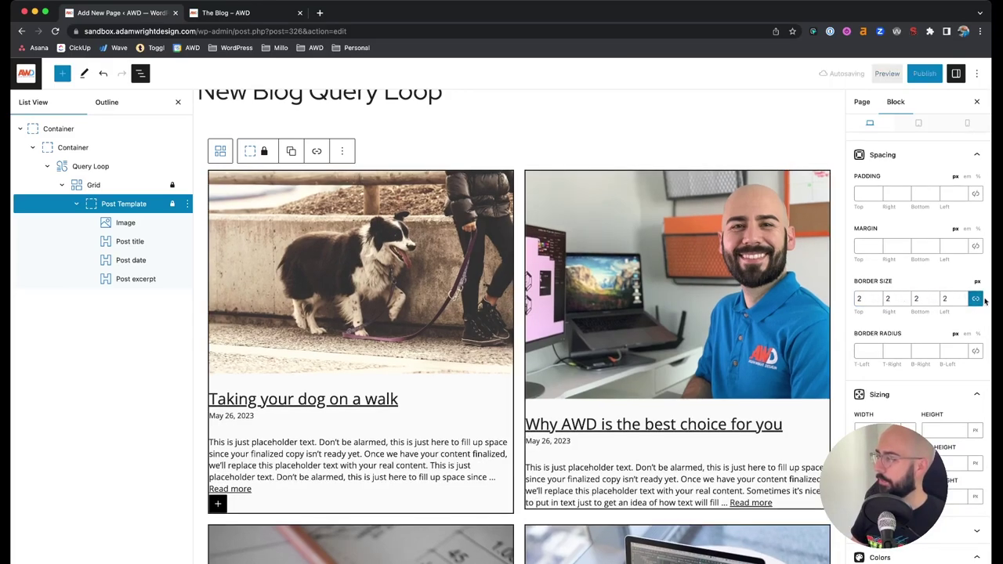
Set the Post Template container's border color to var(--contrast-2)
scroll(917, 353, down, 5)
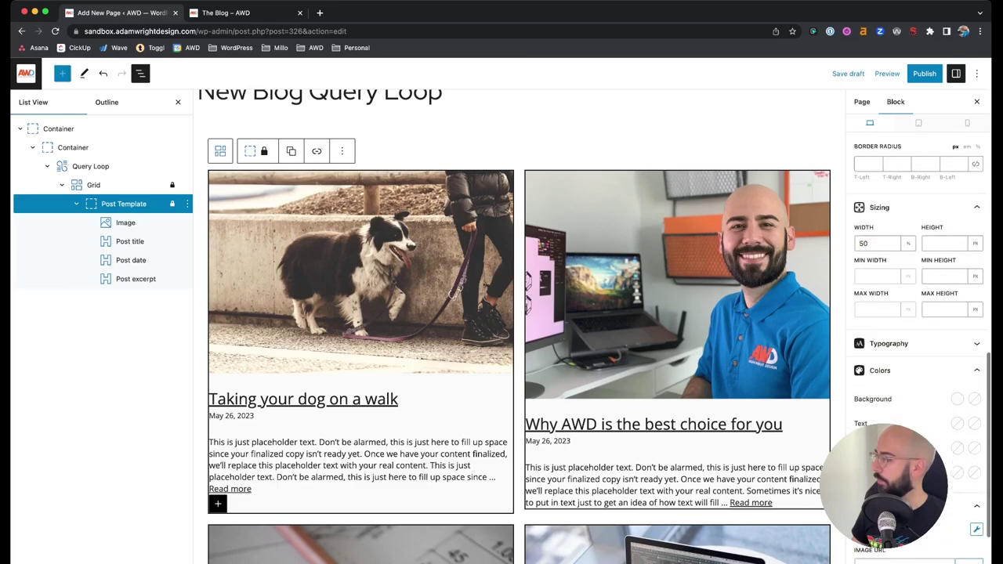
click(956, 473)
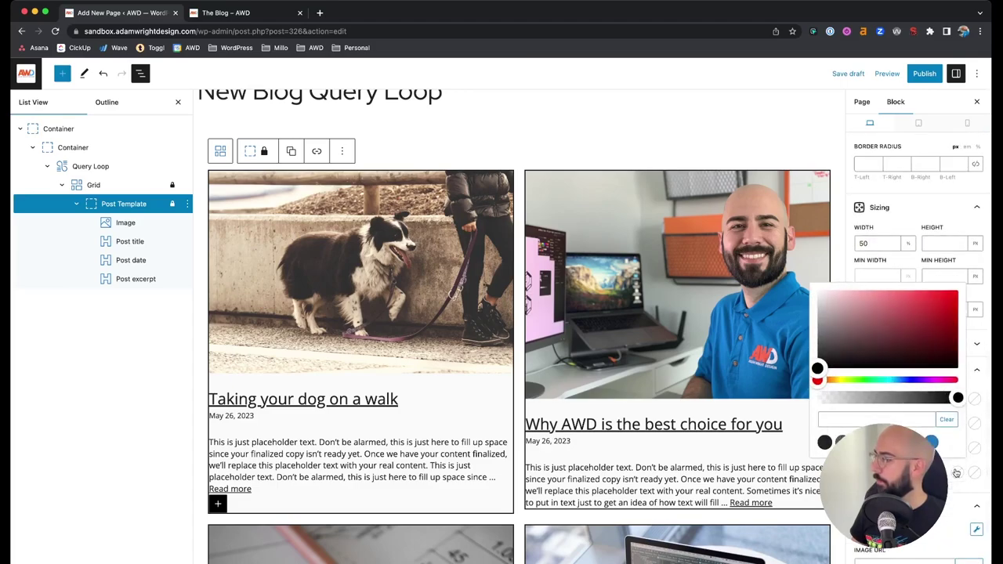
text(var(--contrast-2))
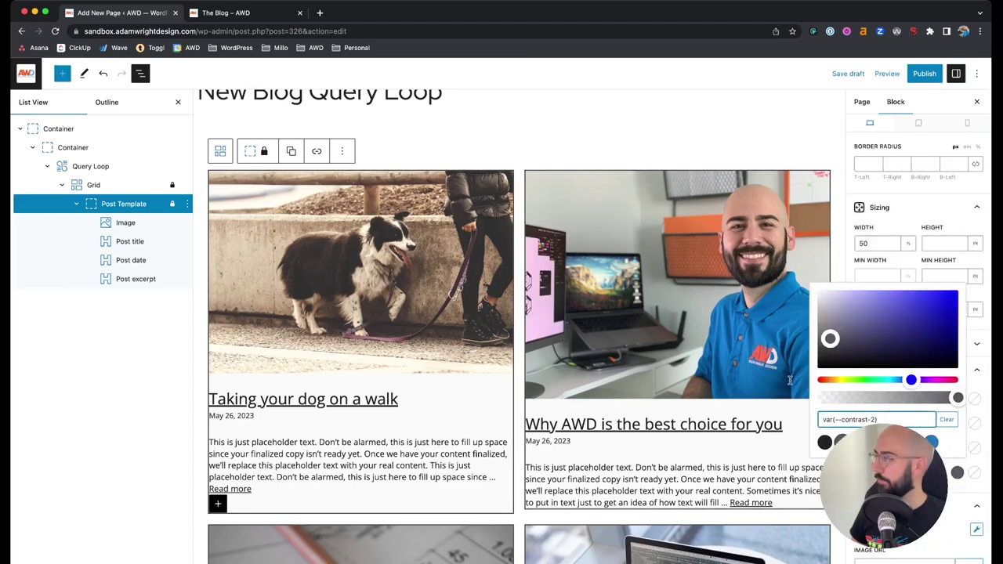
click(312, 249)
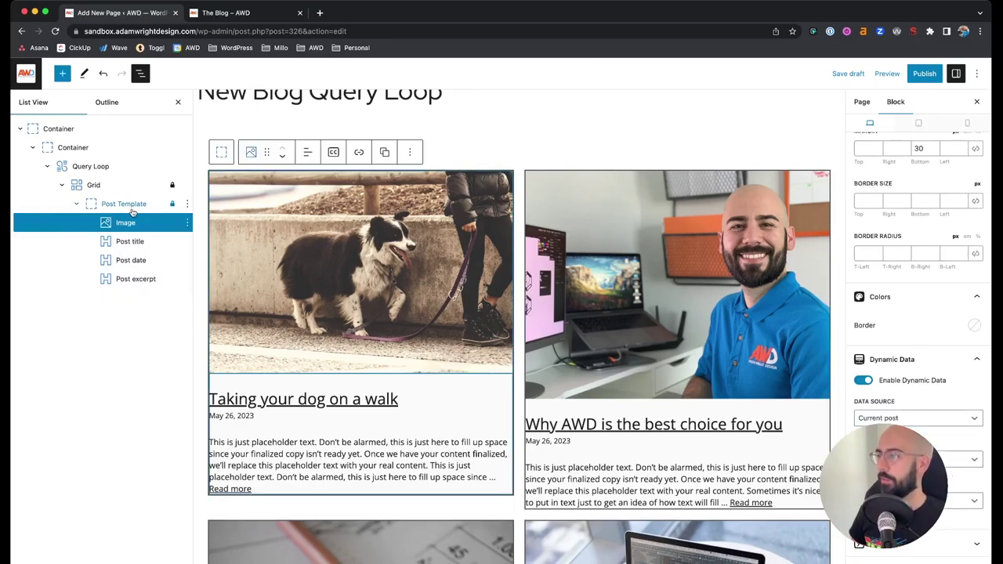
Change the post title's heading level to H3 in the post card
scroll(321, 271, down, 1)
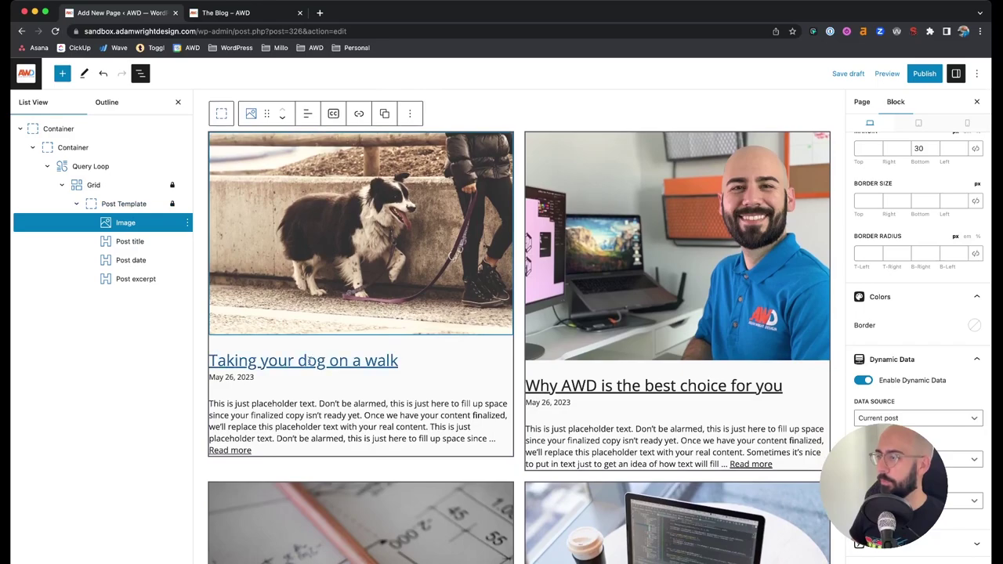
click(267, 359)
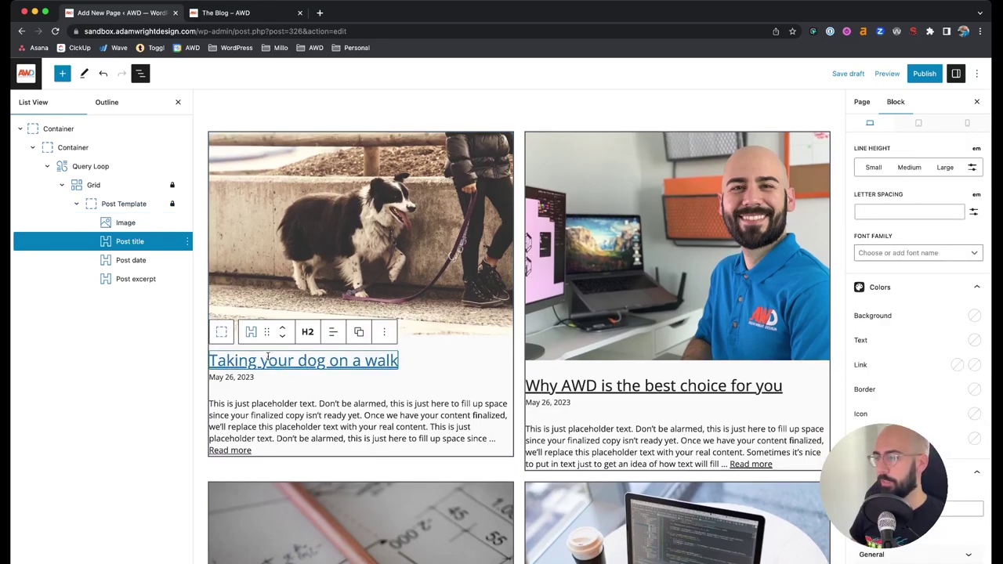
click(308, 333)
click(326, 402)
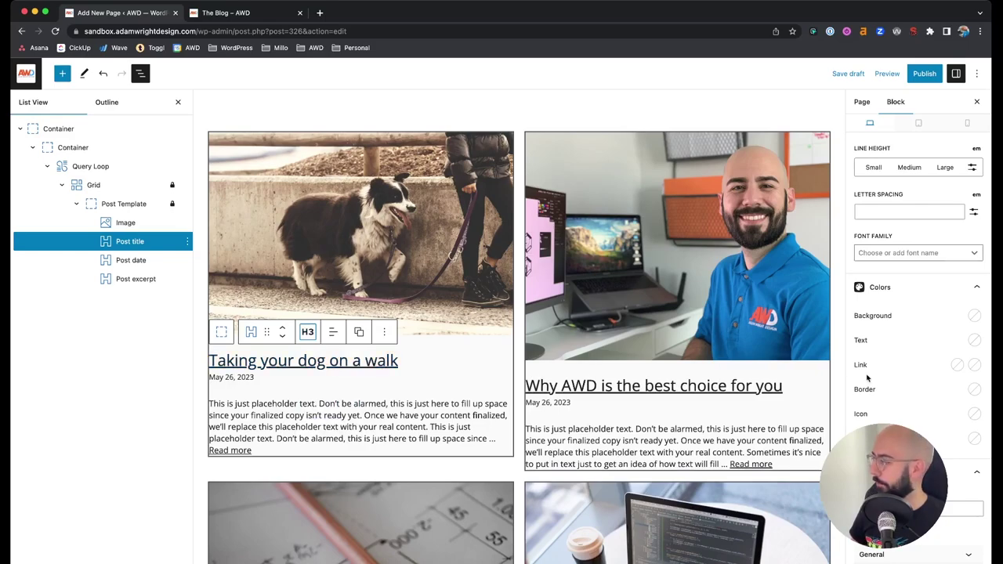
Set the post title's font weight to Bold
scroll(866, 376, down, 5)
scroll(866, 376, down, 3)
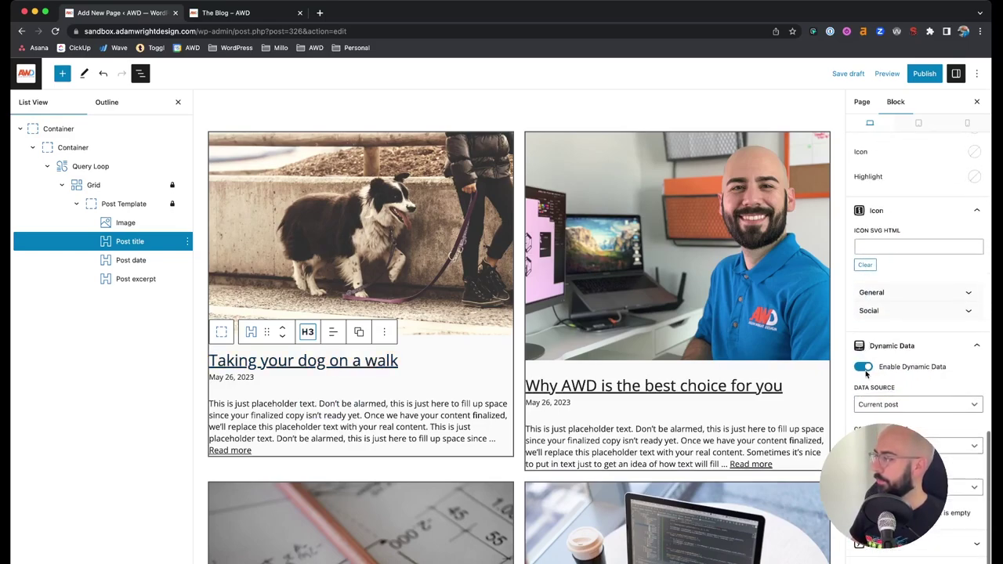
scroll(890, 334, up, 7)
scroll(890, 335, up, 5)
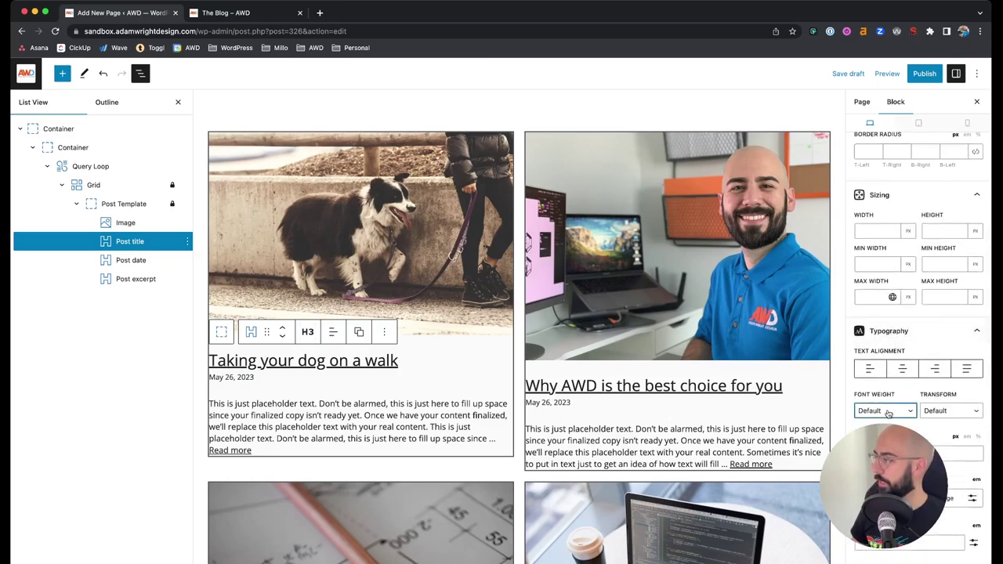
click(888, 414)
key(b)
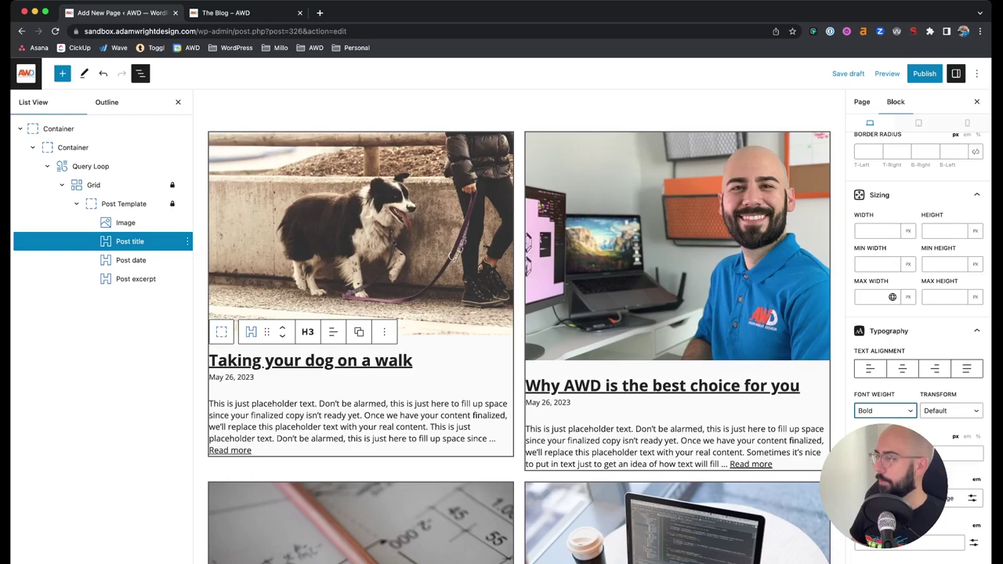
Compare the title size with The Blog page and set the post title's font size to 24 px
scroll(888, 388, down, 3)
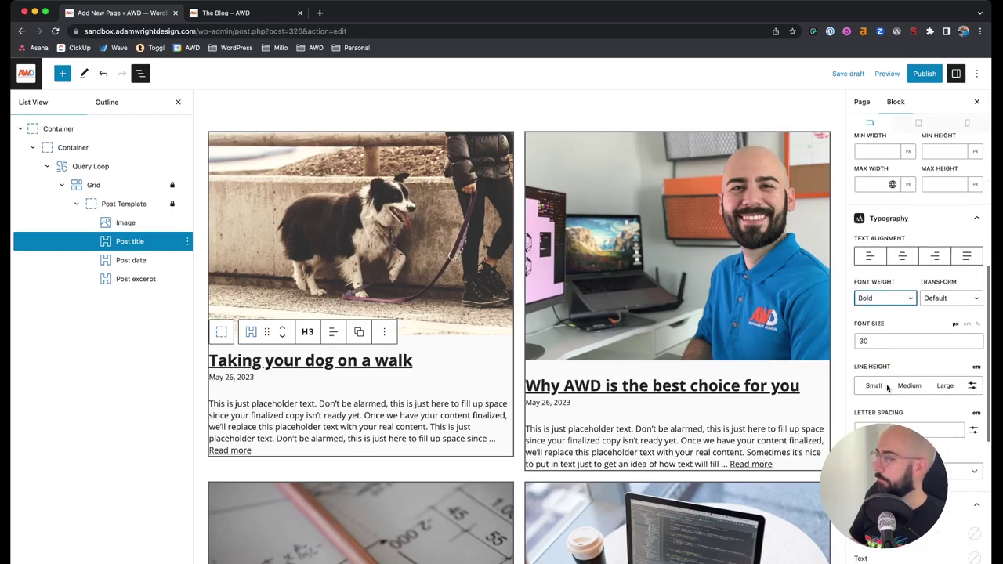
scroll(888, 388, up, 1)
scroll(888, 388, up, 3)
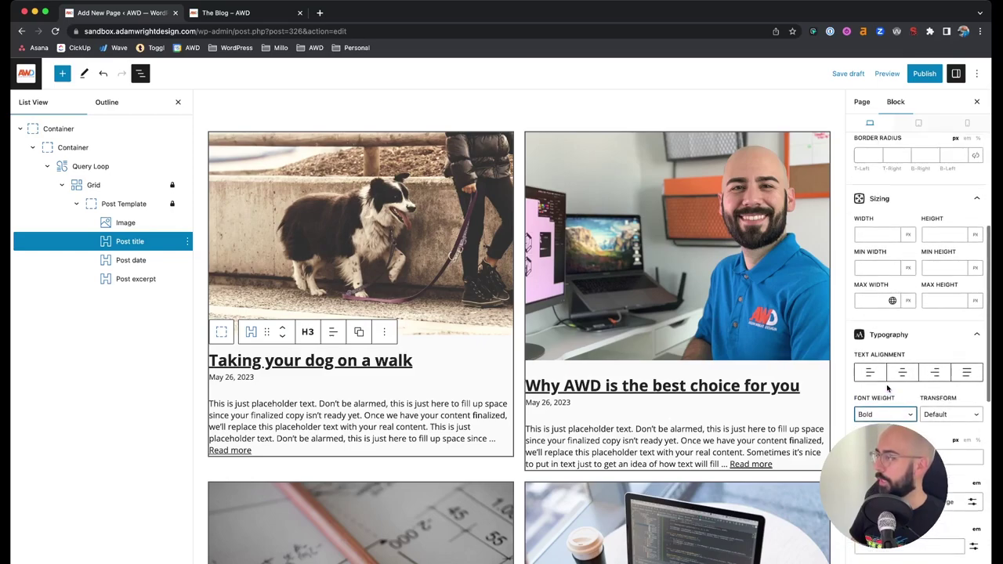
click(226, 13)
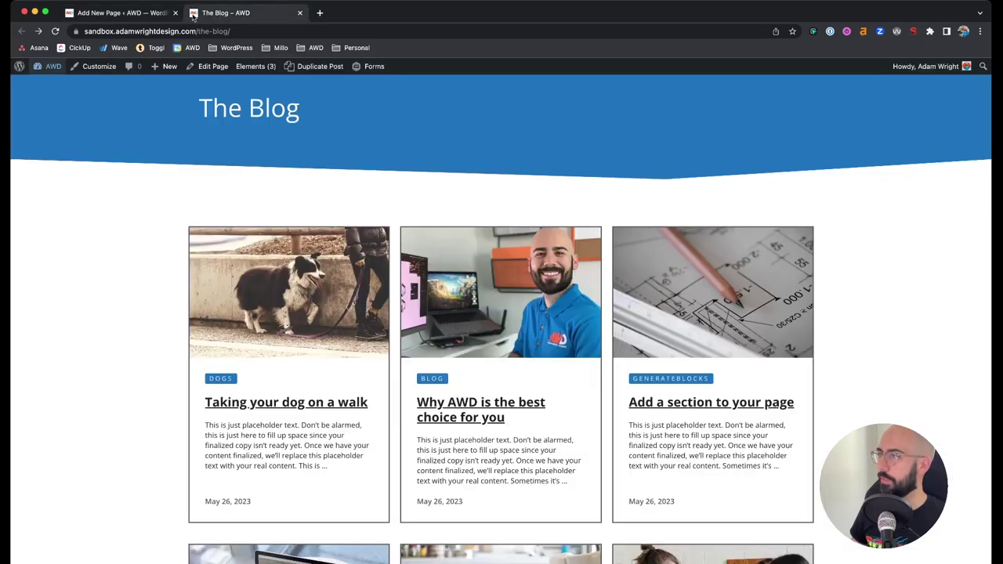
click(129, 13)
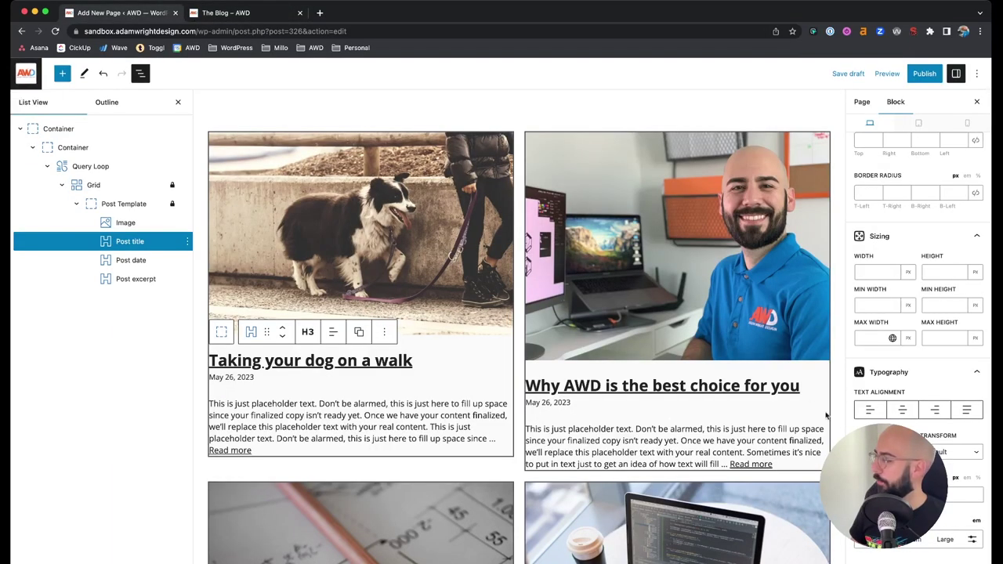
scroll(899, 374, down, 5)
click(878, 280)
drag(878, 279, 864, 281)
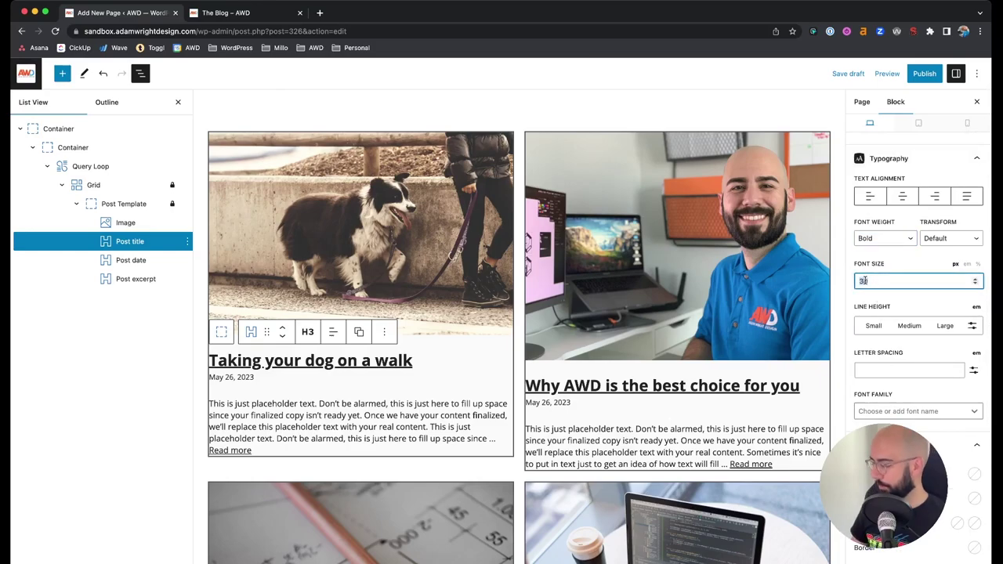
text(24)
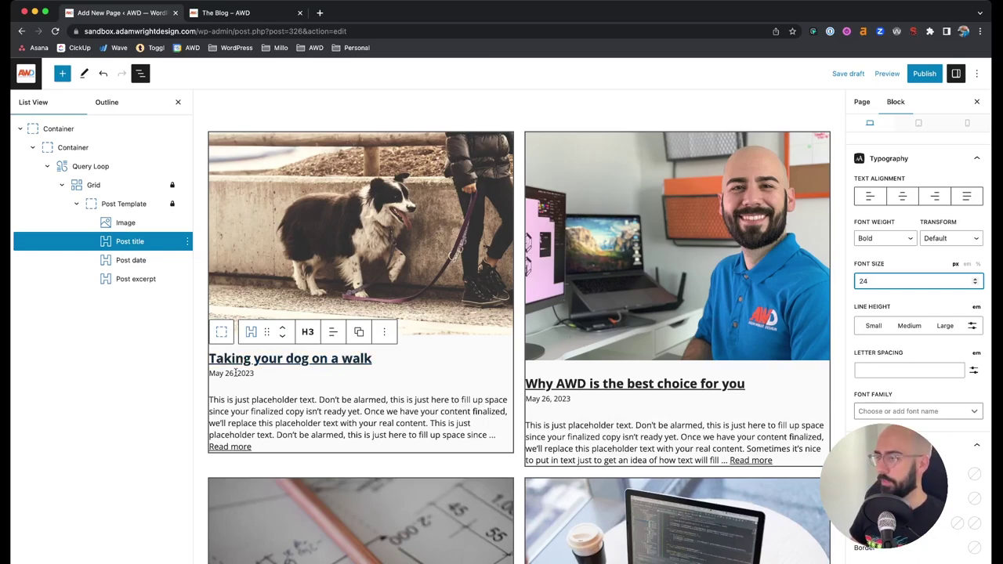
Set the post title's margins to 30 px right, 20 px bottom and 30 px left
scroll(917, 360, up, 5)
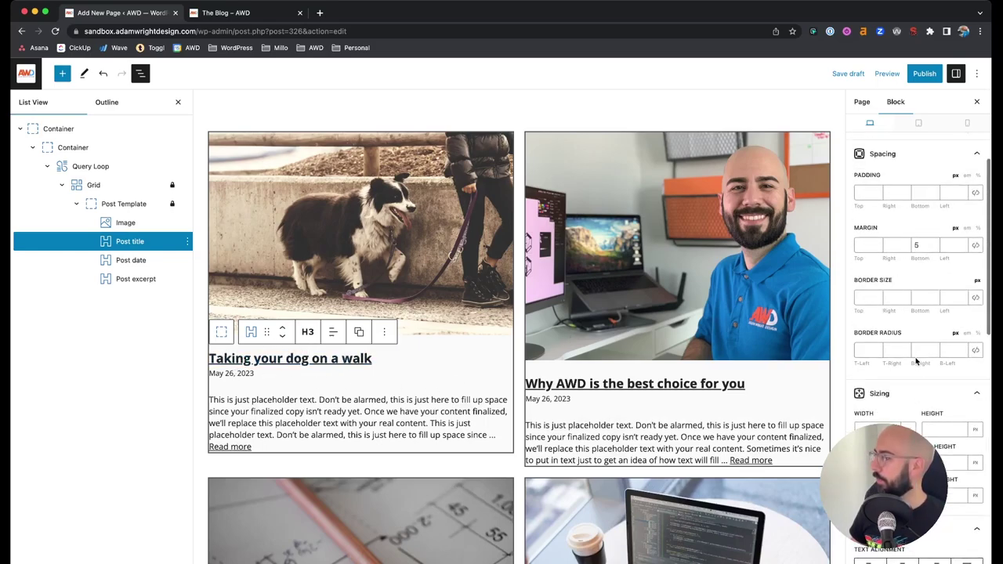
scroll(916, 345, up, 1)
click(916, 292)
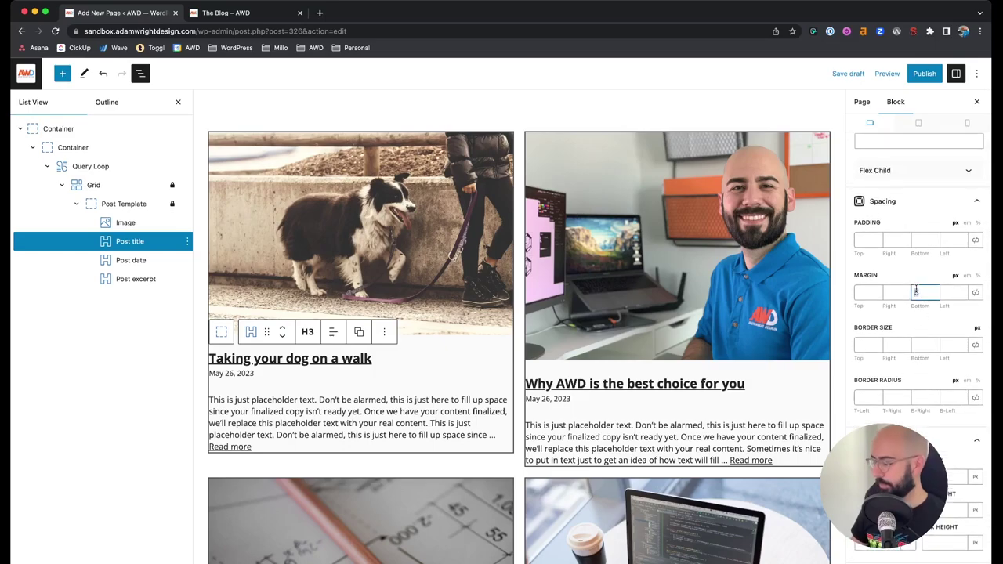
key(BackSpace)
text(20)
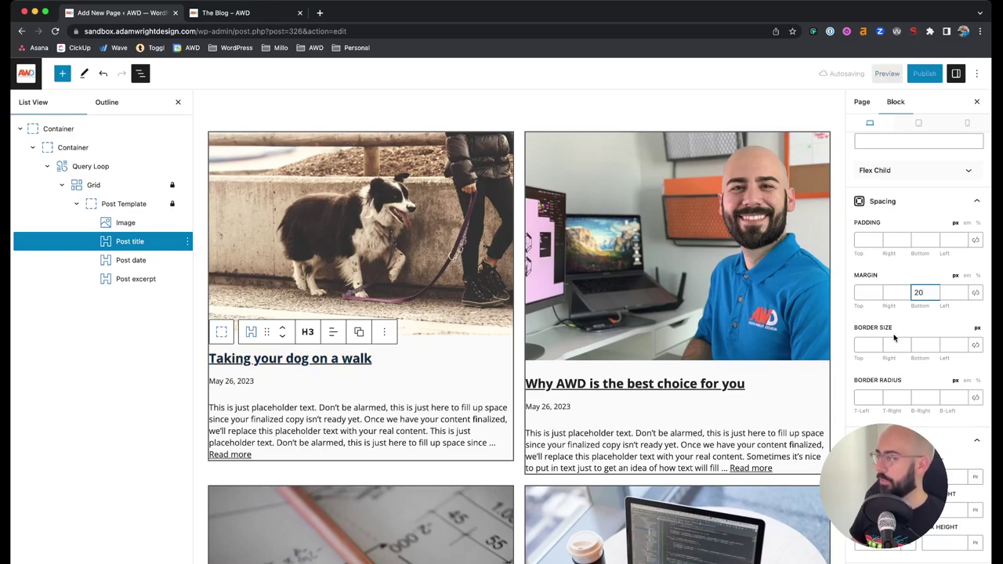
click(893, 293)
text(30)
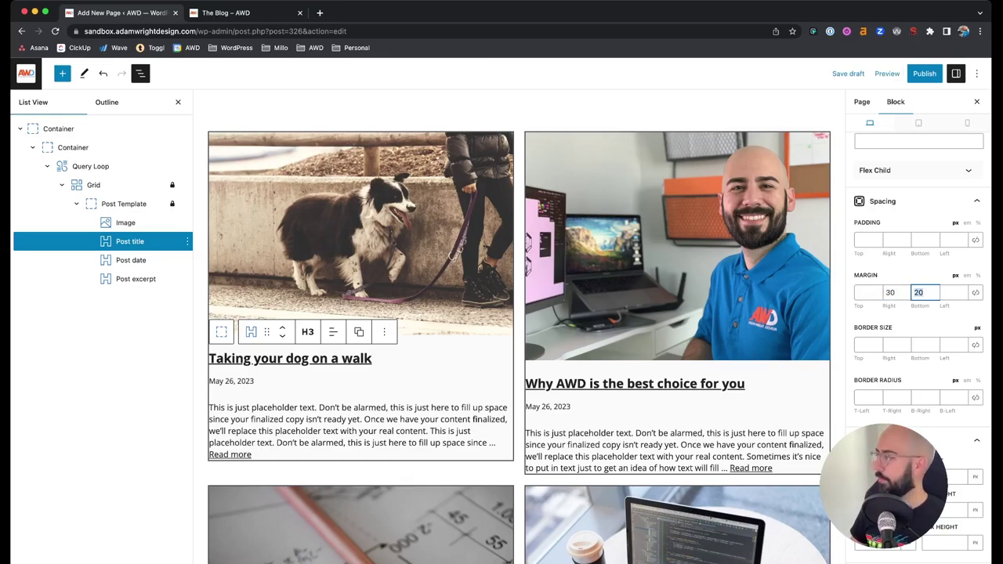
key(Tab)
key(Tab)
text(30)
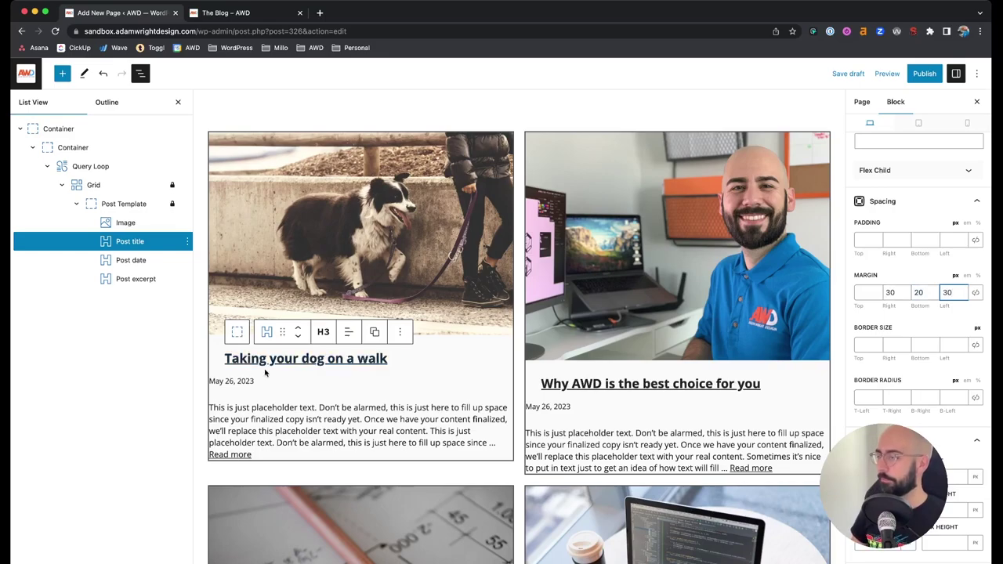
Compare the card layout with The Blog page and move the post date below the post excerpt
click(221, 379)
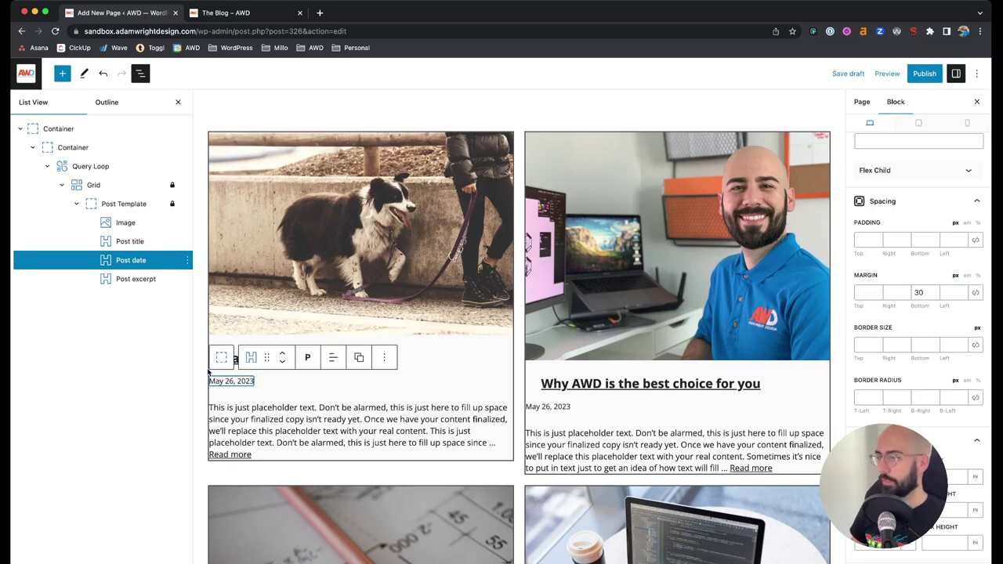
click(240, 17)
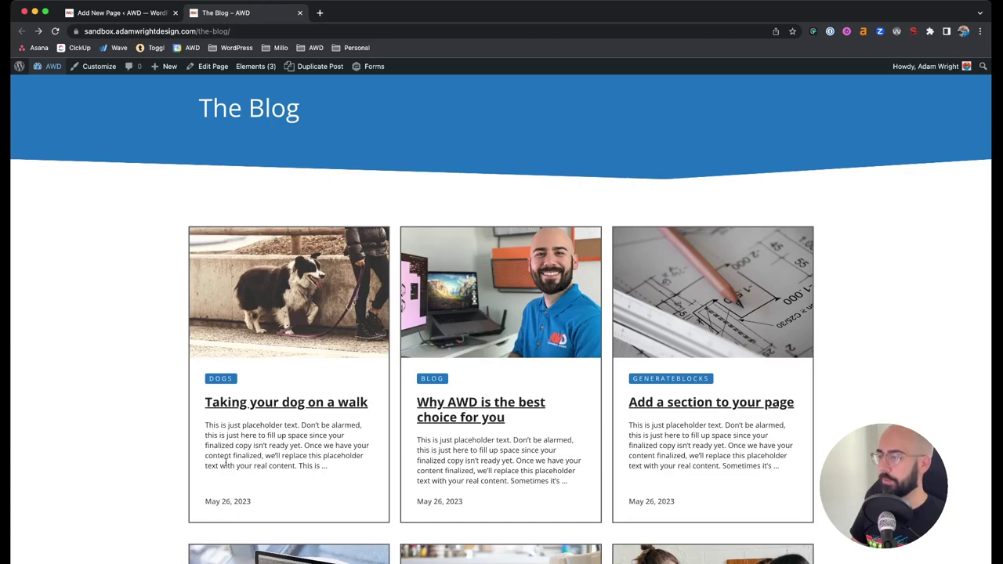
click(124, 12)
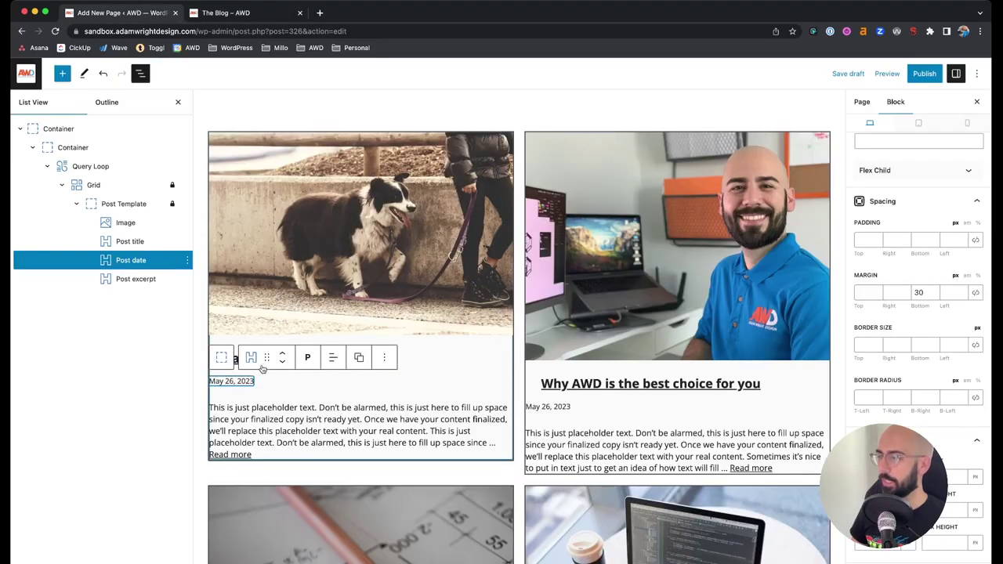
click(282, 362)
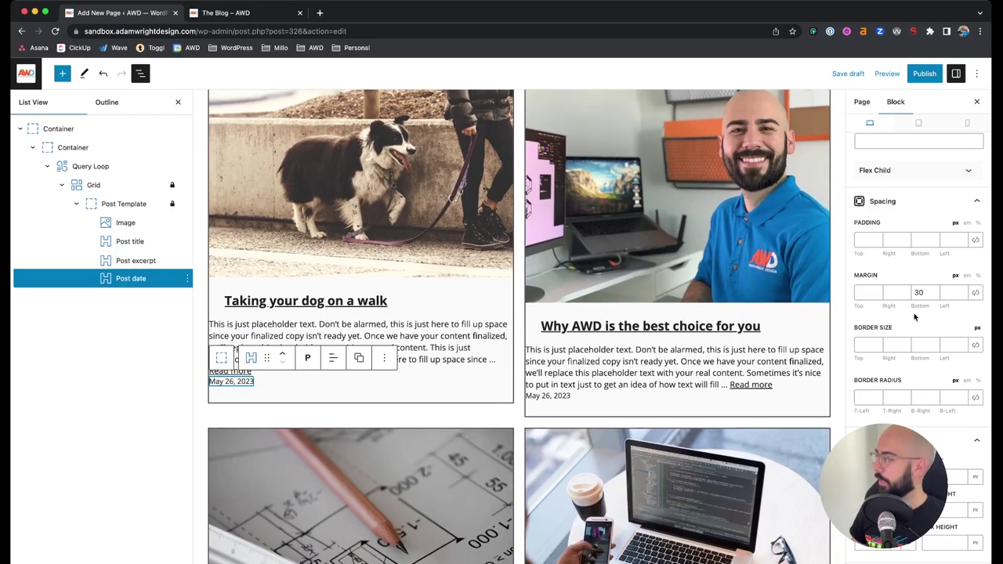
Set the post date's right and left margins to 30 px
click(889, 295)
text(30)
click(951, 293)
text(30)
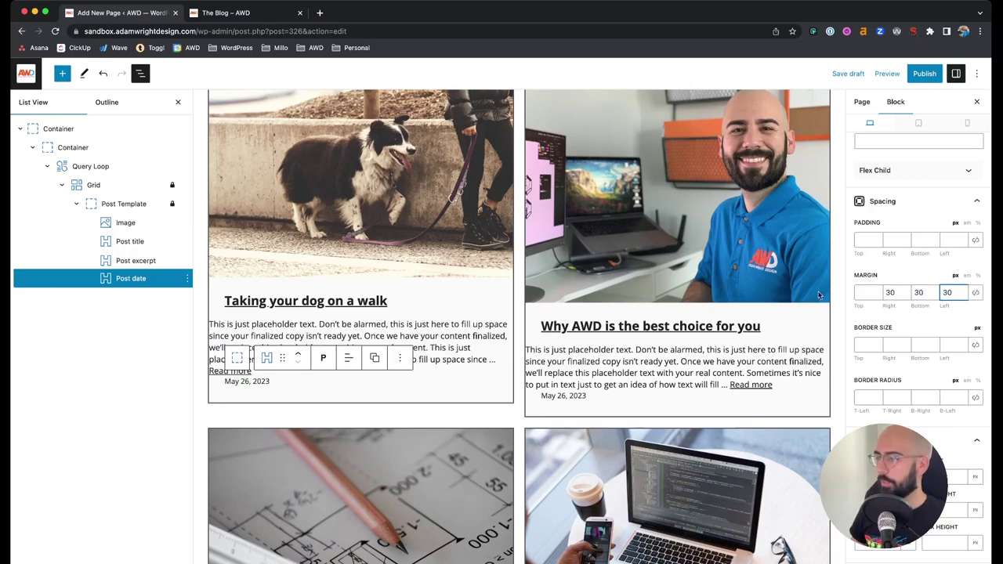
Set the post date's font size to 15 px
scroll(902, 395, up, 3)
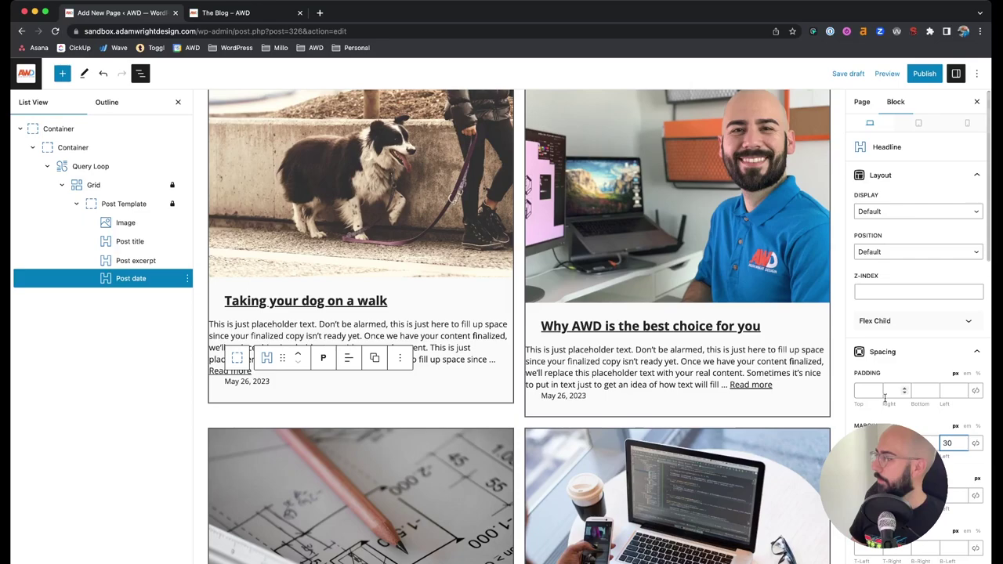
scroll(885, 398, down, 5)
click(885, 398)
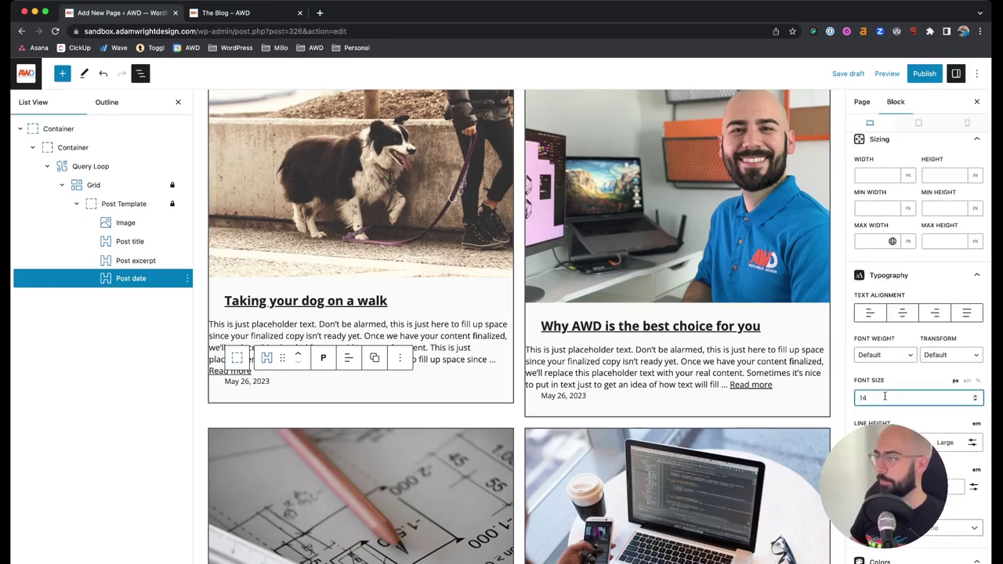
key(BackSpace)
key(BackSpace)
text(16)
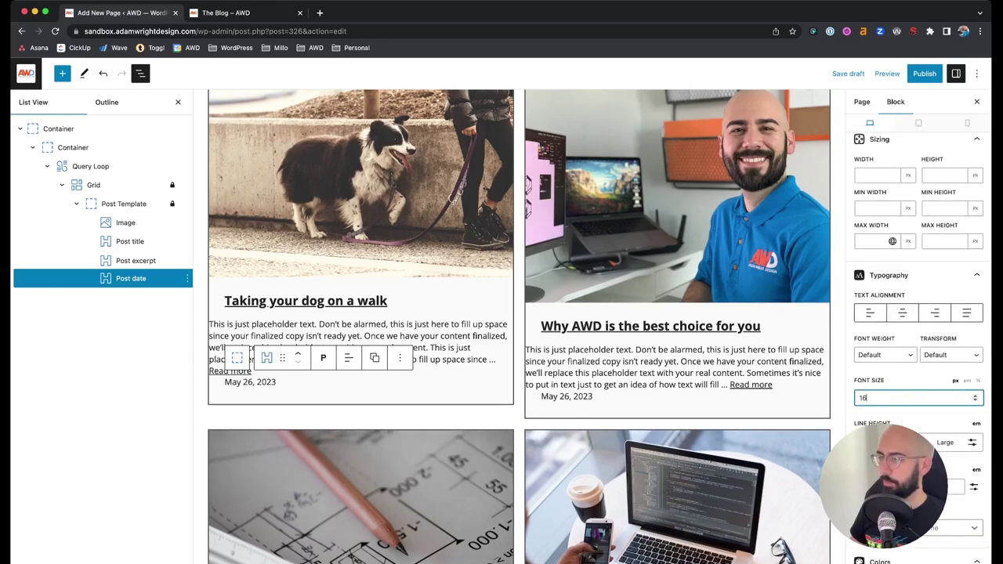
Set the post date's font weight to 600 (semi-bold)
scroll(885, 376, down, 3)
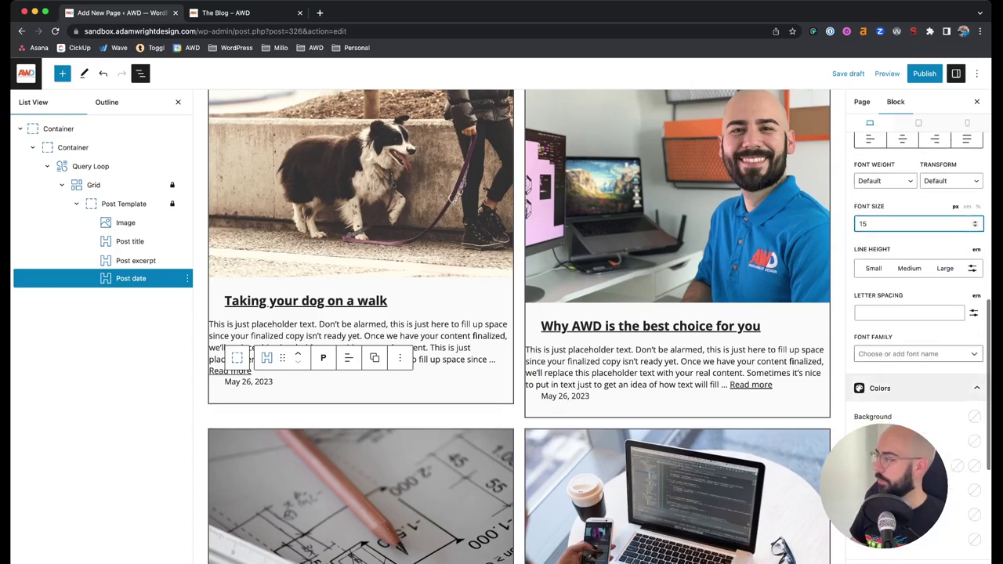
scroll(882, 352, up, 5)
scroll(881, 345, down, 3)
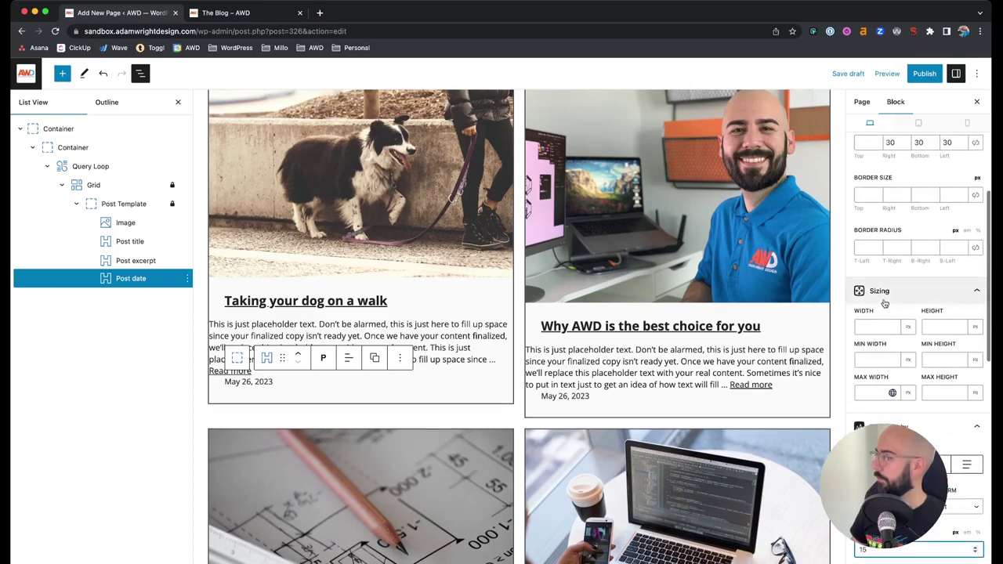
click(889, 345)
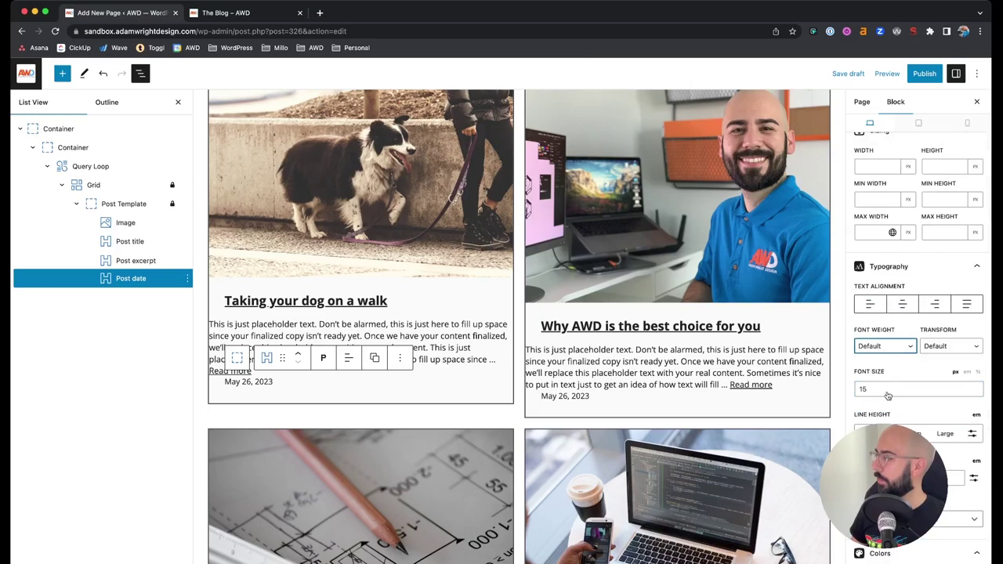
click(885, 440)
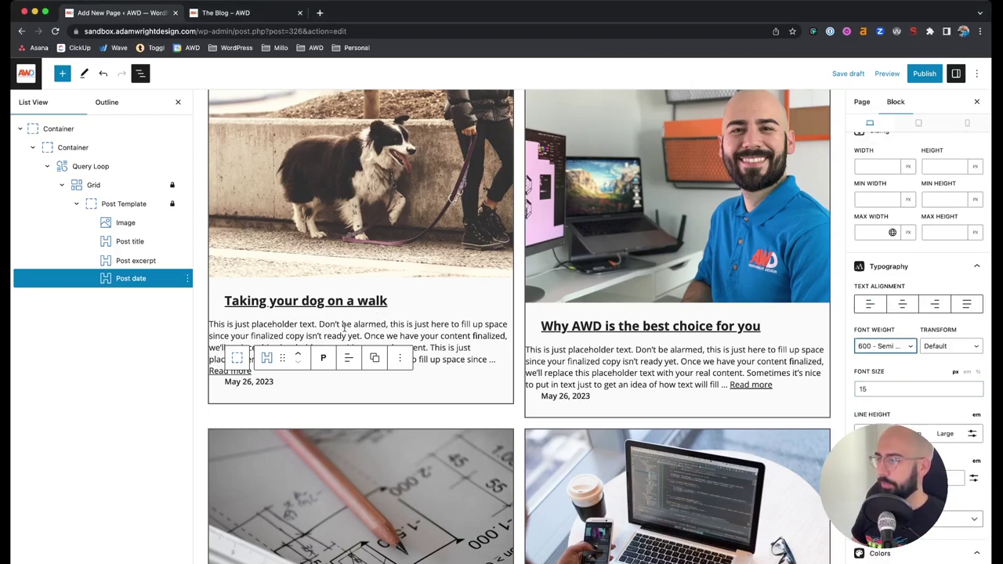
Set the post excerpt's font size to 15 px
click(345, 328)
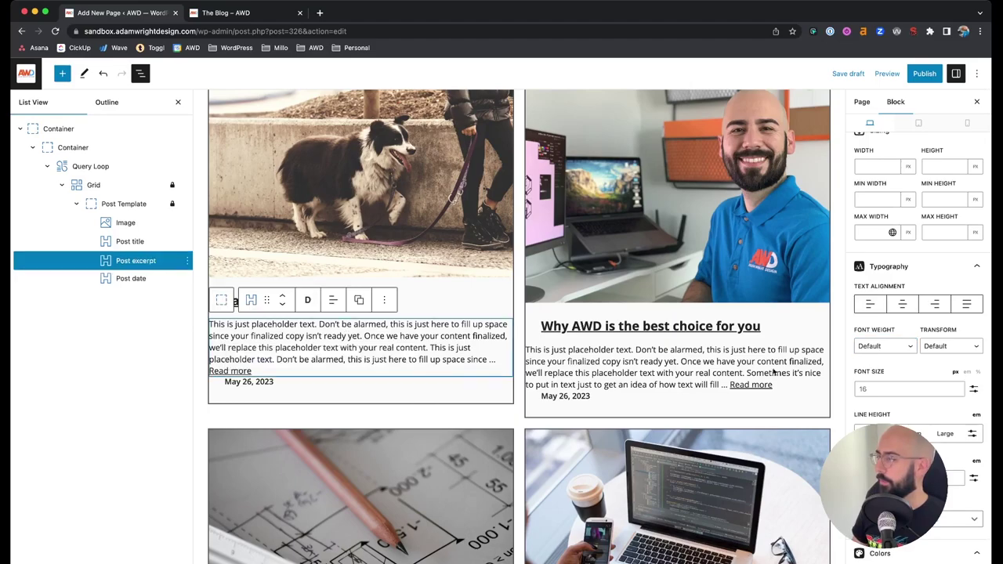
click(893, 387)
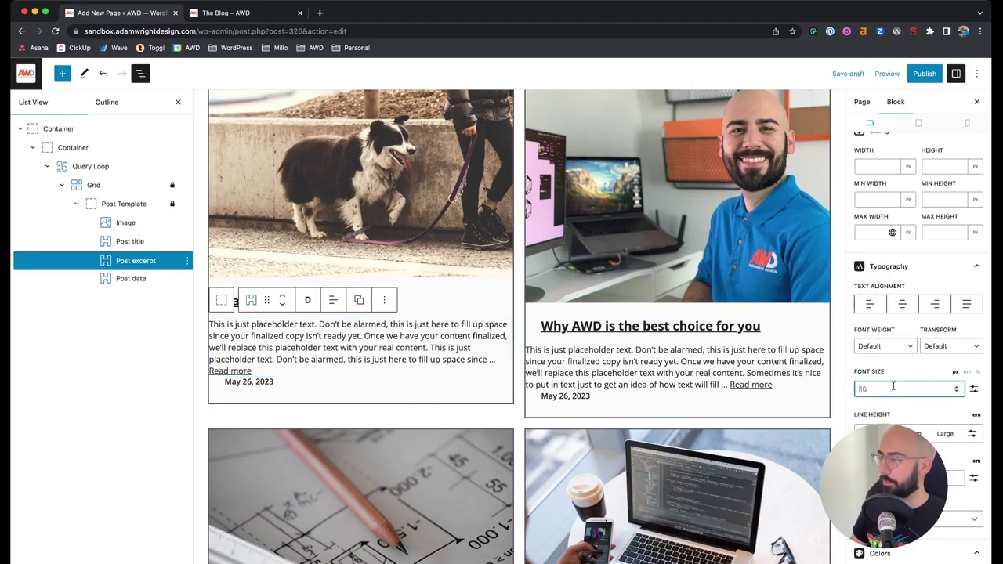
text(14)
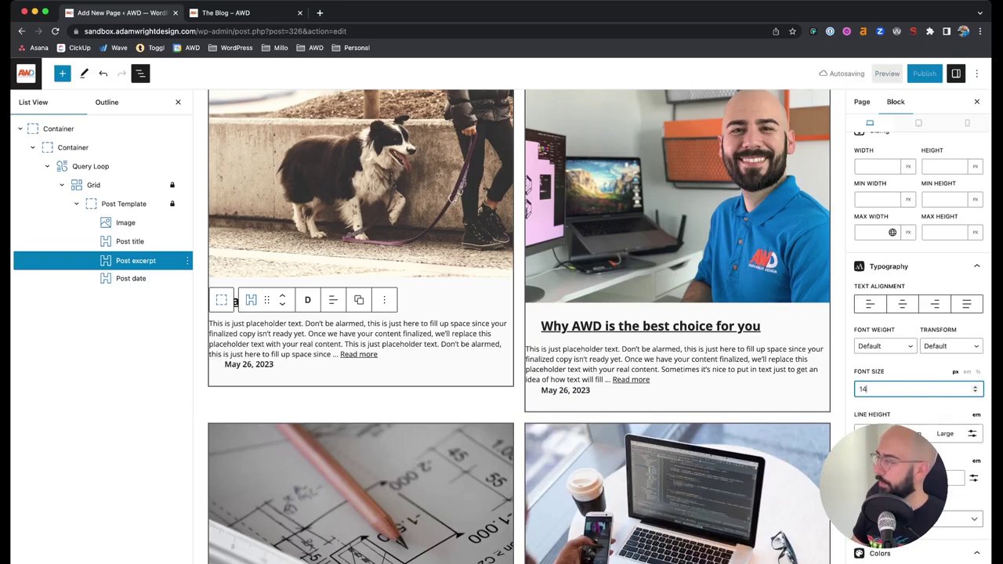
key(Up)
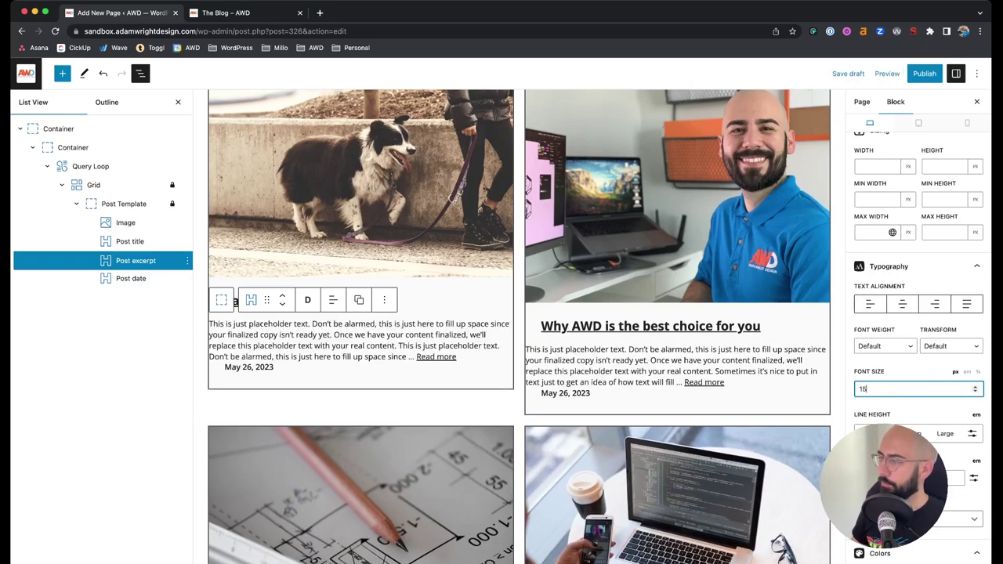
Set the post excerpt's margins to 30 px right, 20 px bottom and 30 px left, and check the card's spacing
scroll(917, 396, down, 3)
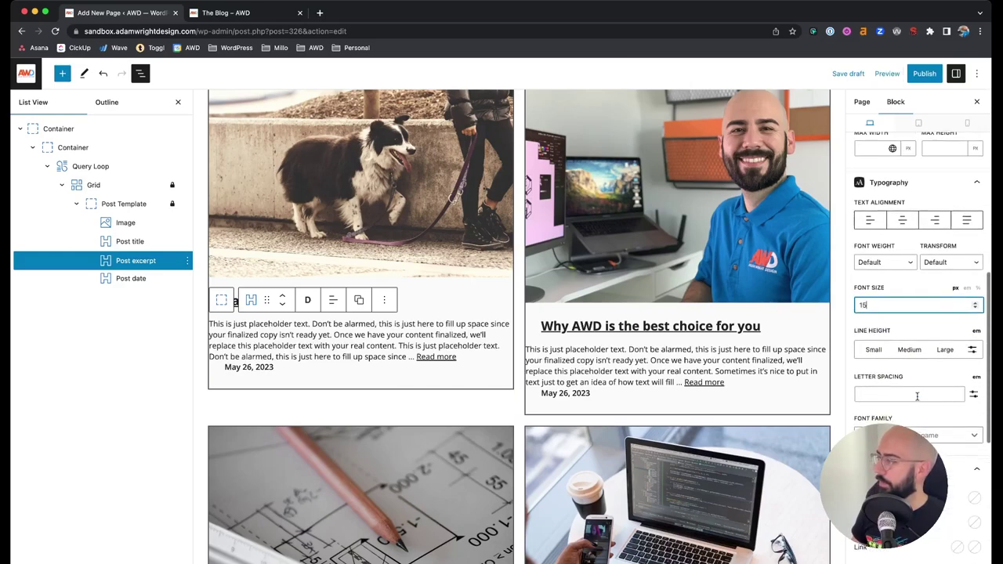
scroll(917, 395, up, 10)
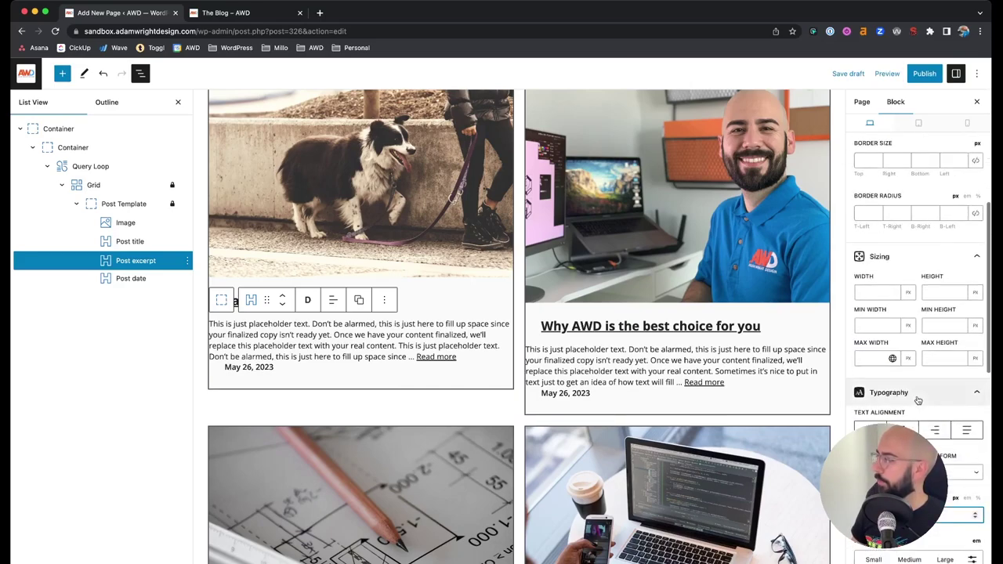
click(891, 274)
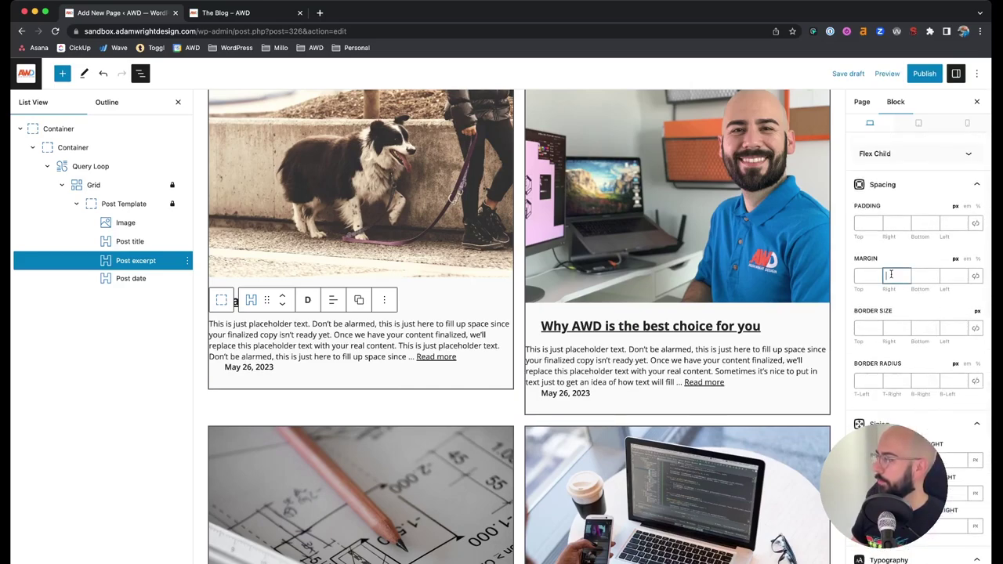
text(30)
key(Tab)
text(20)
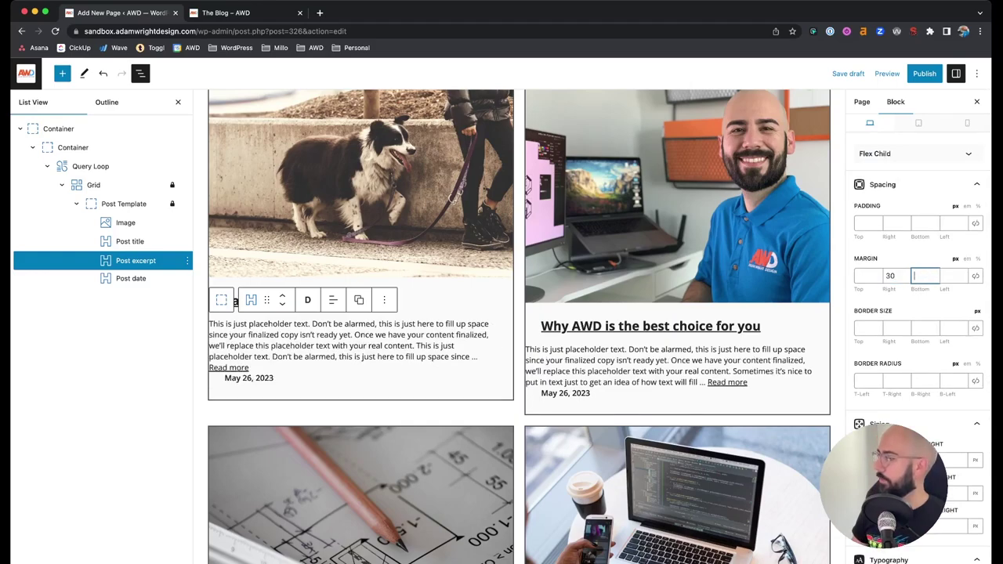
key(Tab)
text(30)
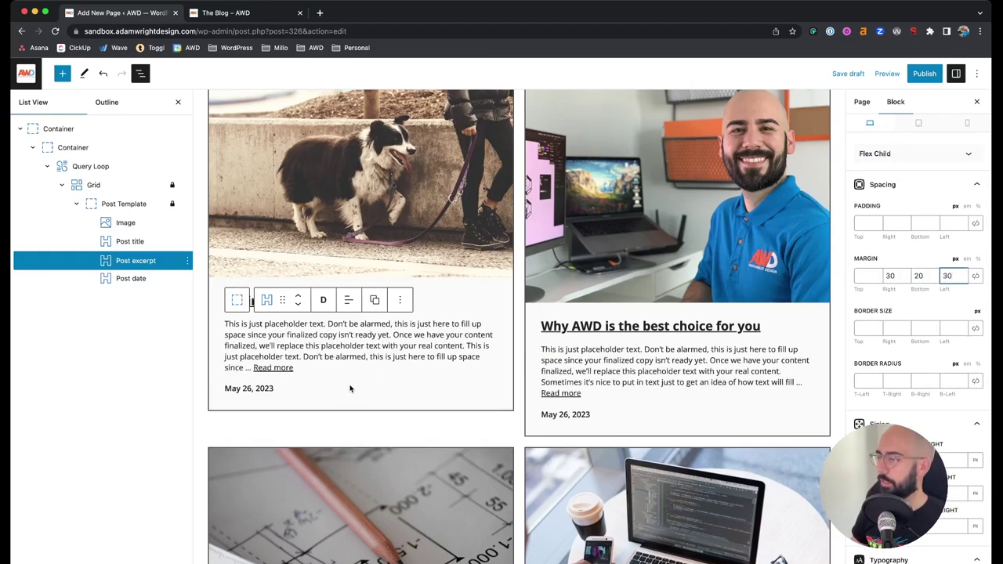
click(359, 238)
scroll(359, 237, up, 2)
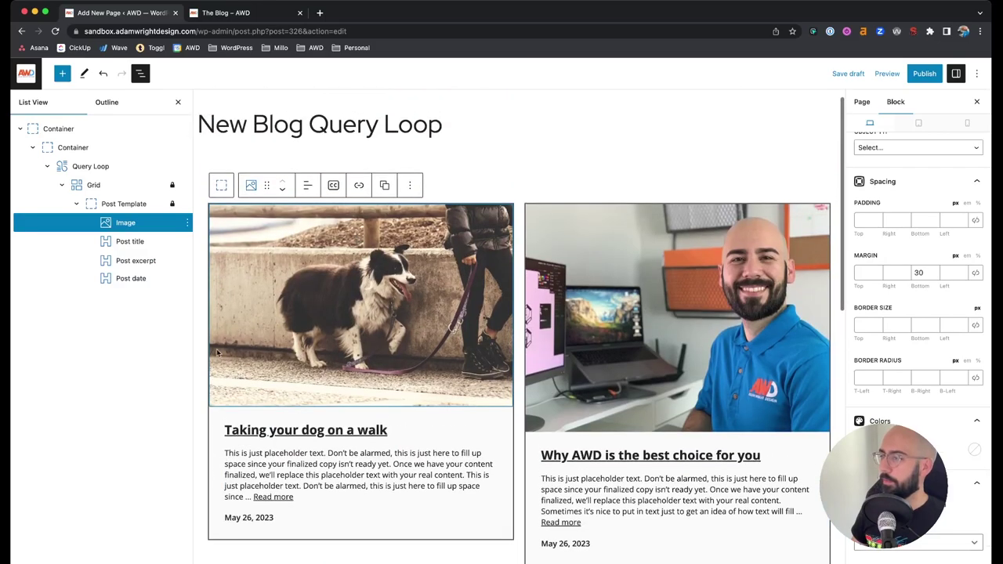
scroll(323, 520, down, 1)
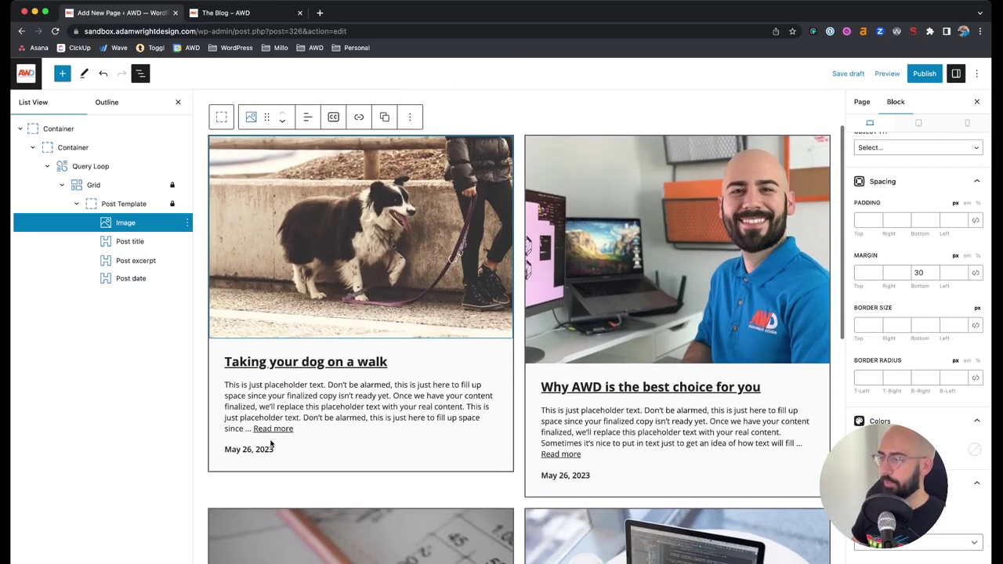
Remove the Read more link from the post excerpt and set its excerpt length to 40
click(326, 415)
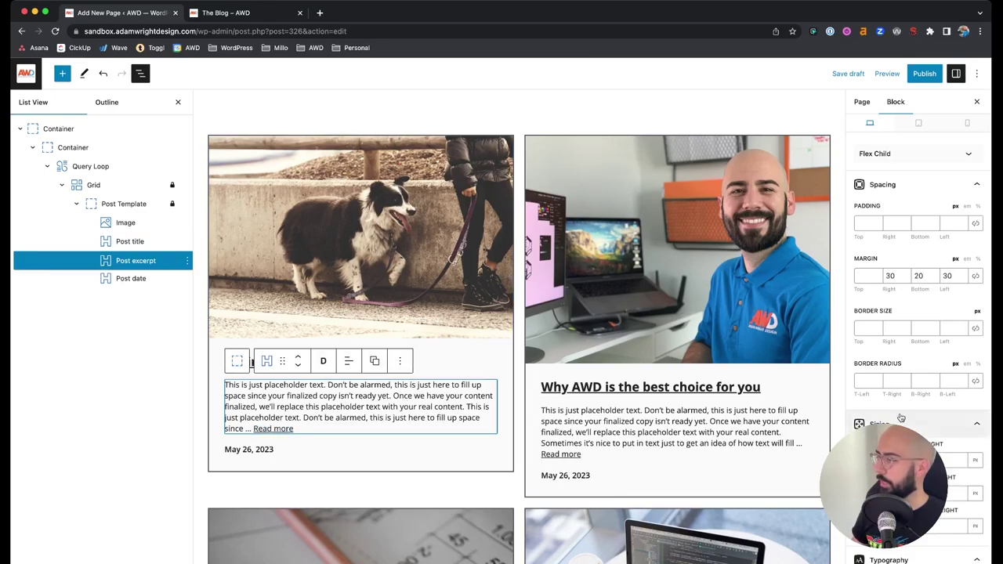
scroll(902, 418, down, 5)
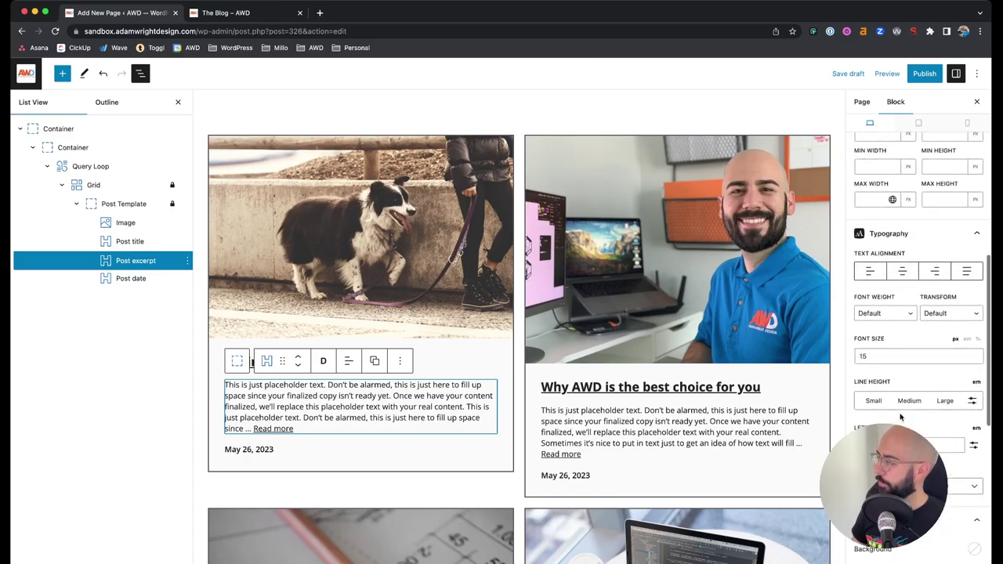
scroll(900, 418, down, 5)
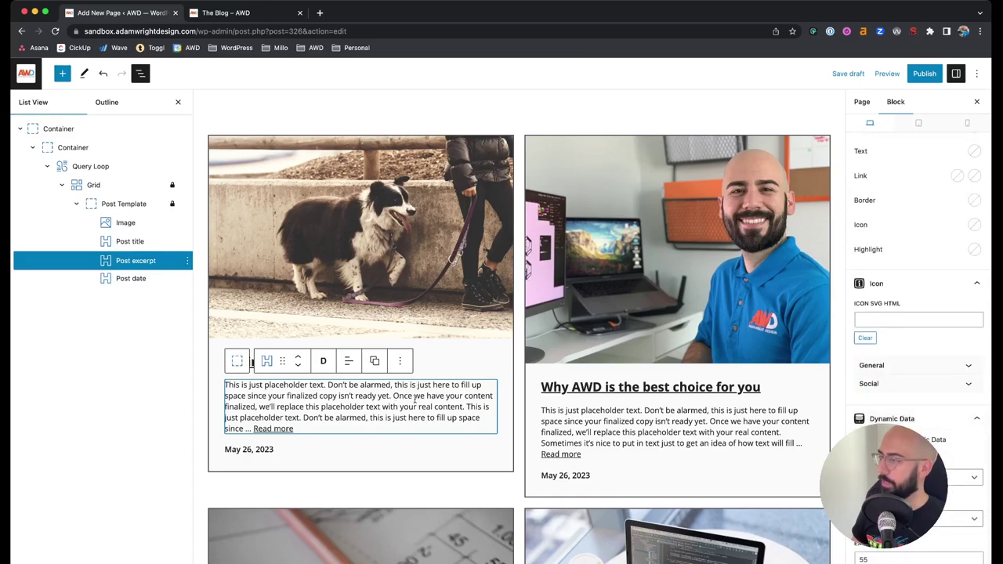
scroll(961, 453, down, 2)
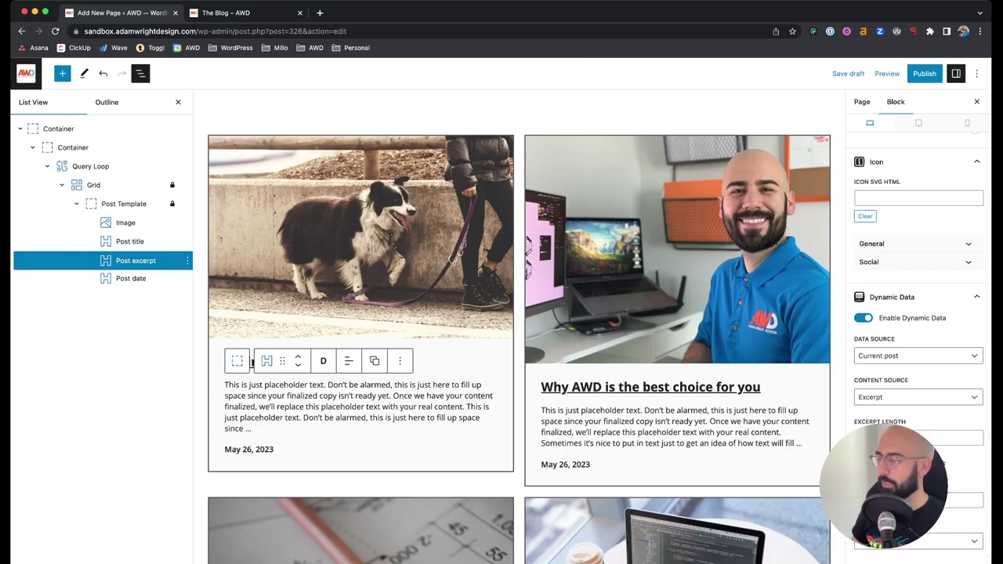
click(960, 438)
text(40)
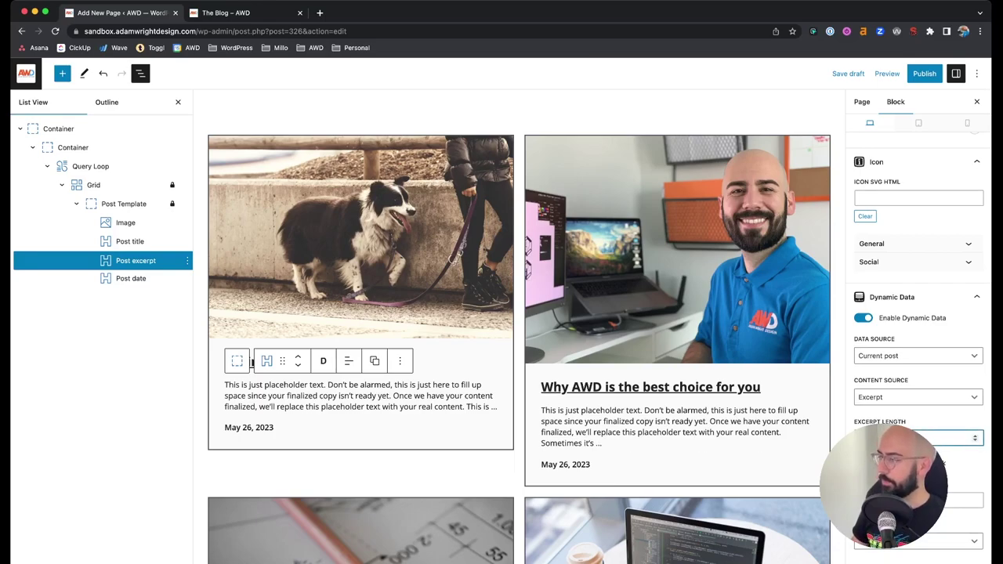
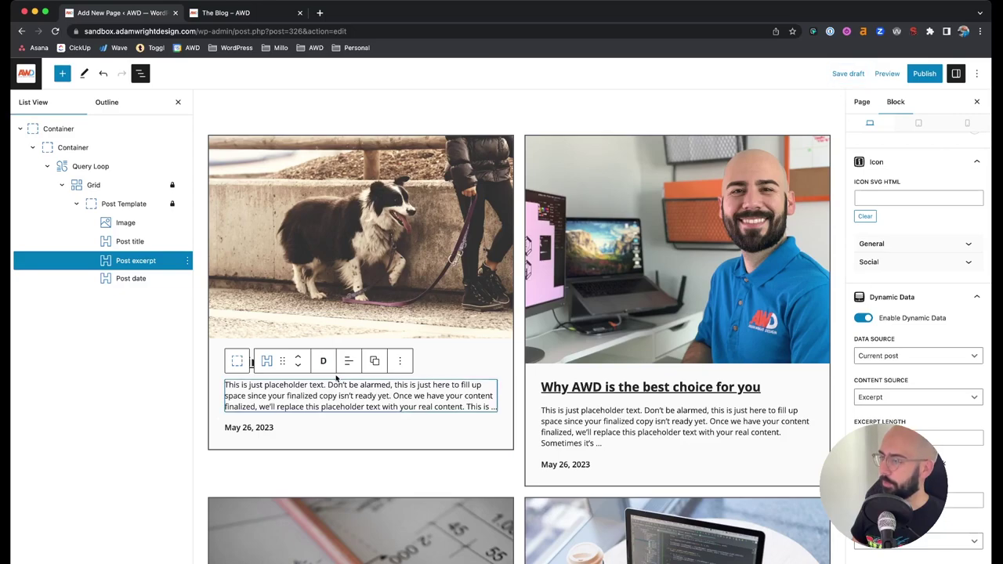
Insert an empty paragraph block between the post title and the post excerpt
click(432, 370)
click(349, 362)
key(Return)
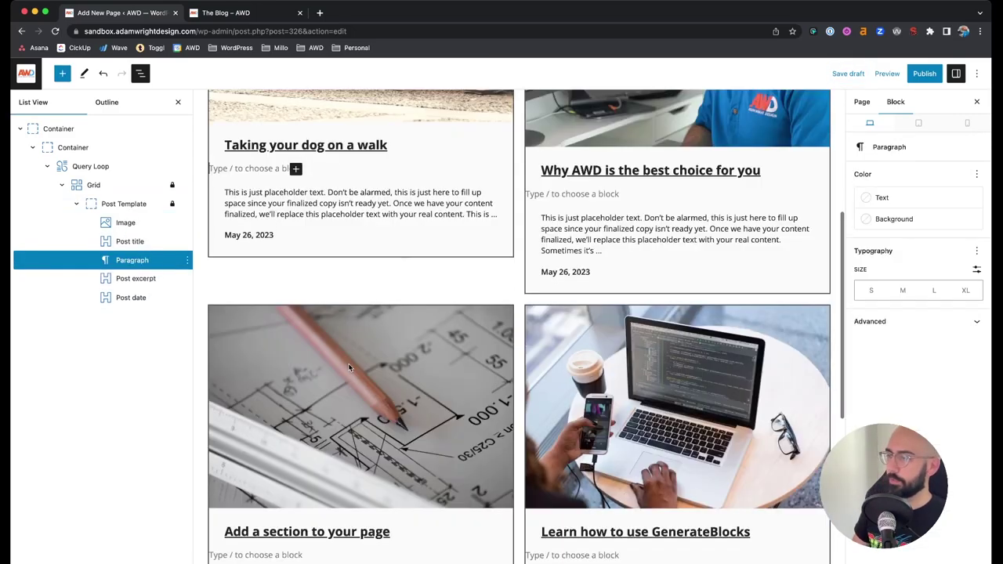
Turn the empty paragraph below the post title into a GenerateBlocks Headline block and set its element to Paragraph
scroll(348, 363, up, 3)
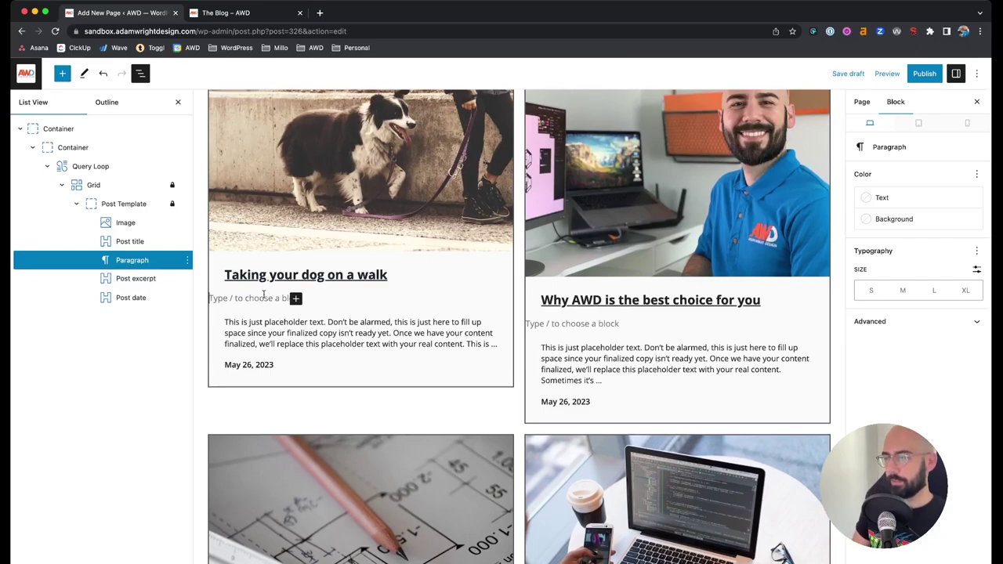
text(/head)
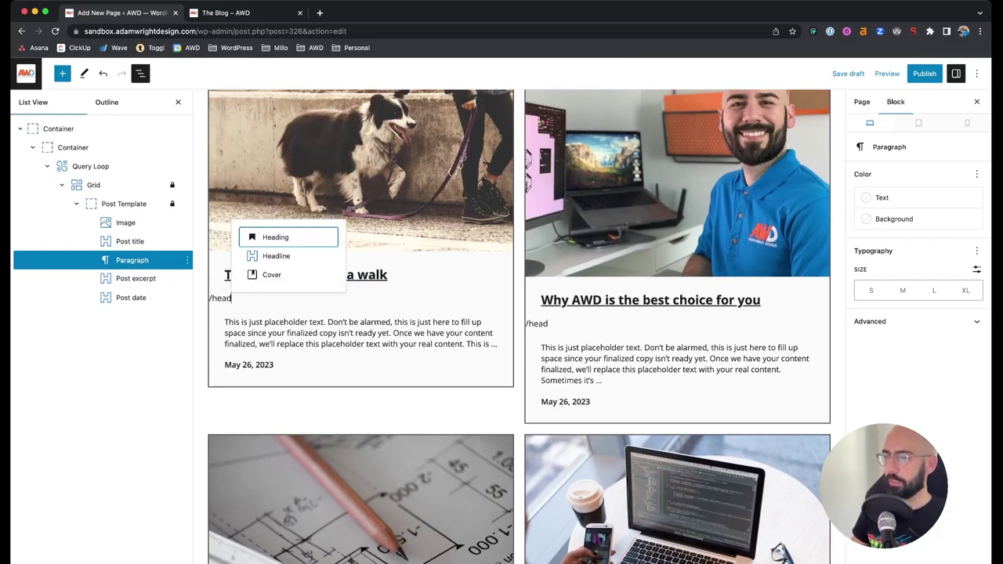
click(270, 255)
click(307, 274)
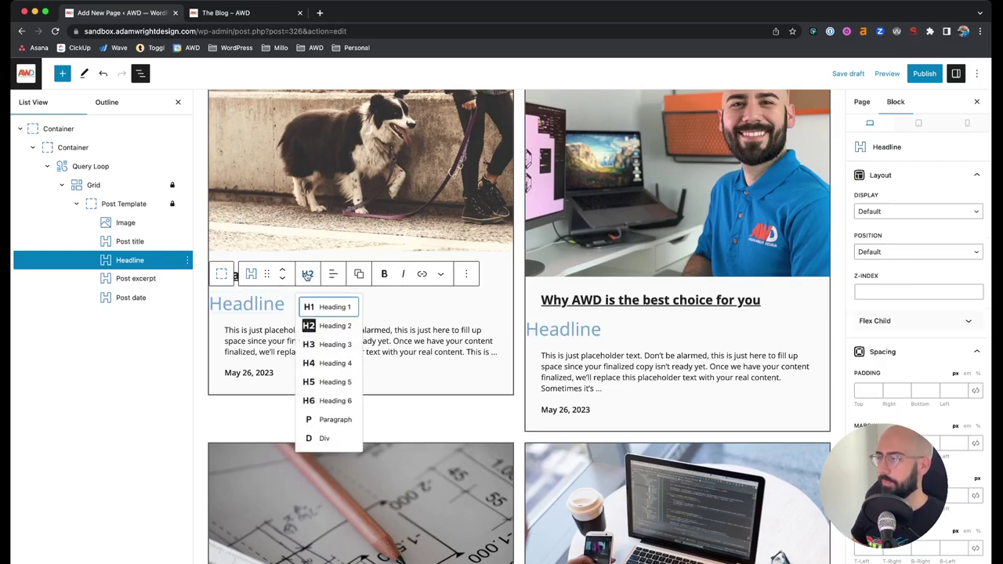
click(337, 421)
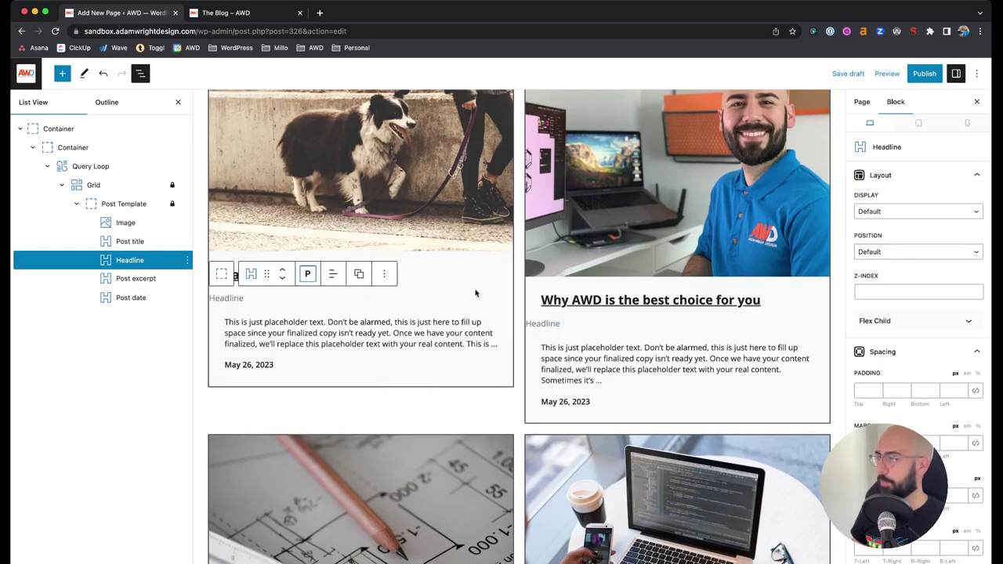
Set the new headline's right and left margins to 30 px and move it above the post title
scroll(916, 345, down, 2)
click(890, 392)
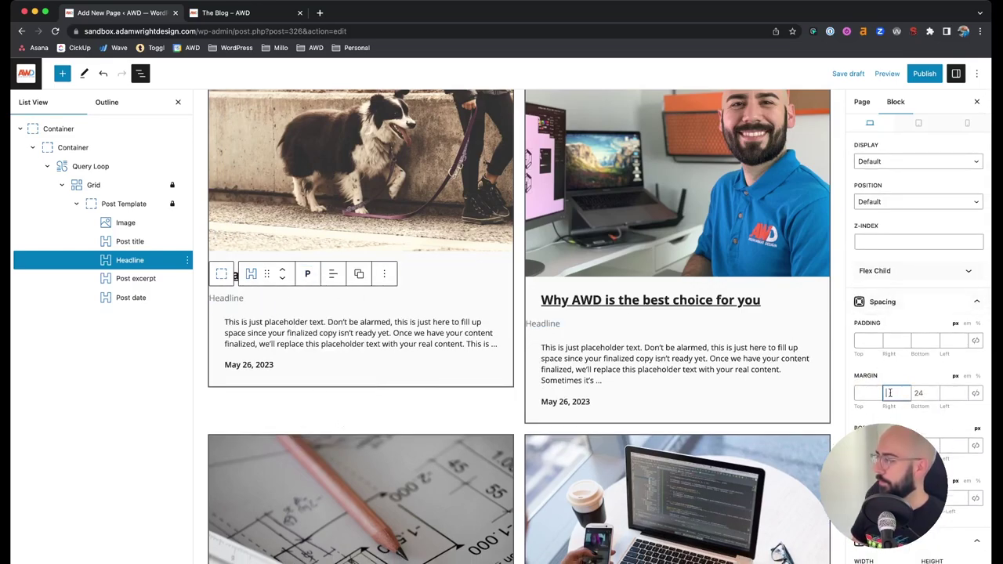
text(30)
key(Tab)
key(Tab)
text(30)
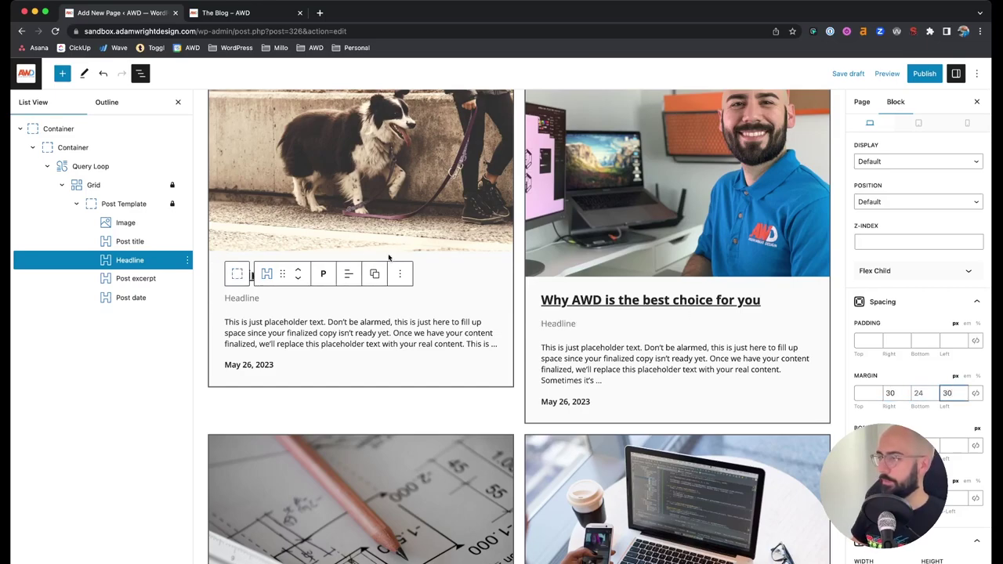
scroll(888, 337, up, 2)
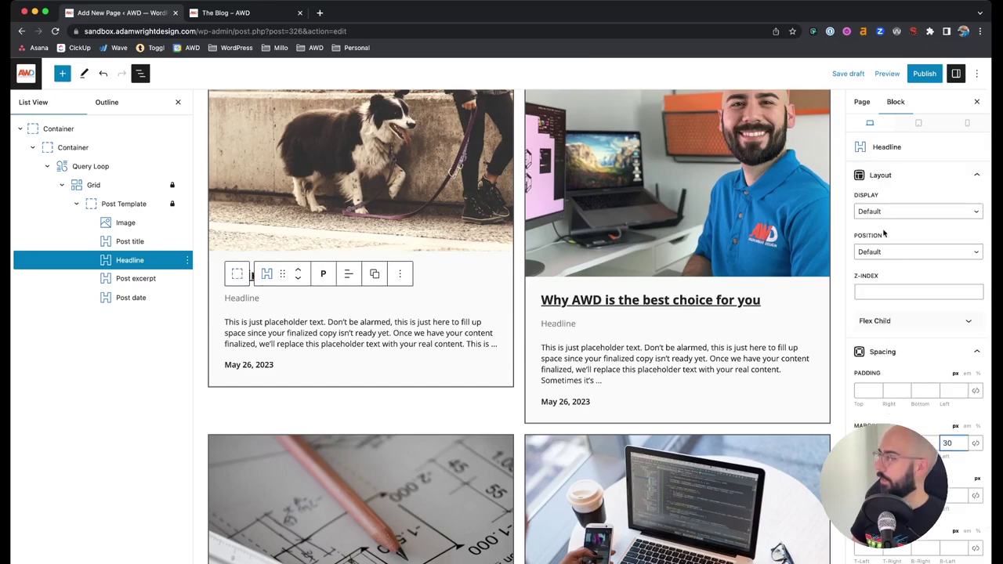
scroll(905, 391, down, 2)
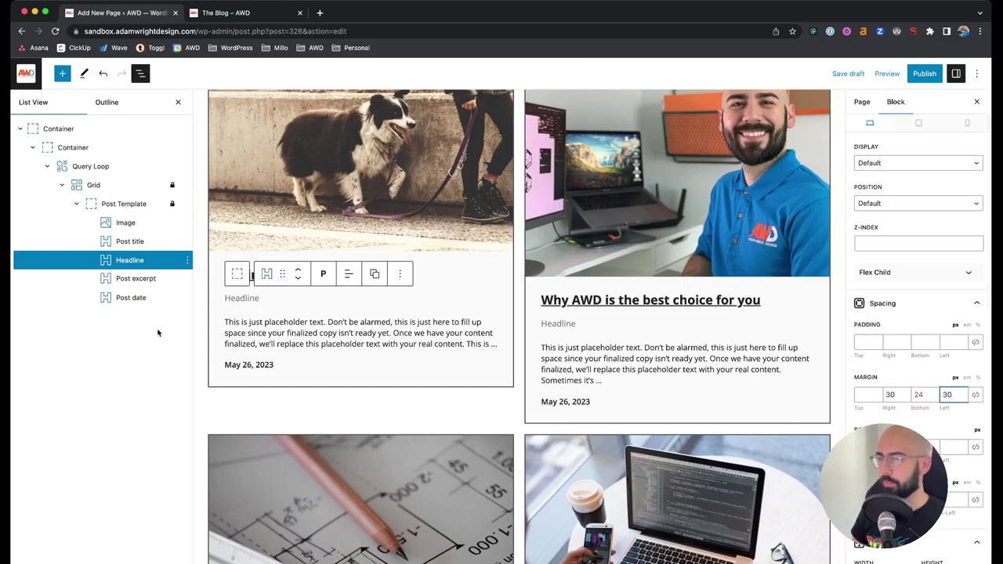
click(298, 269)
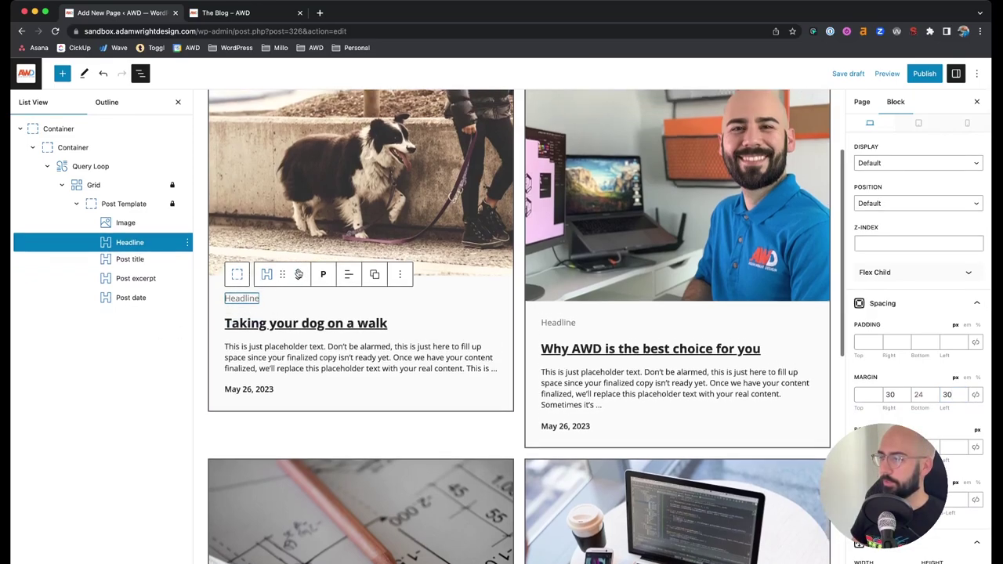
Enable dynamic data on the headline, using List of terms as the content source and the category taxonomy
scroll(916, 387, down, 12)
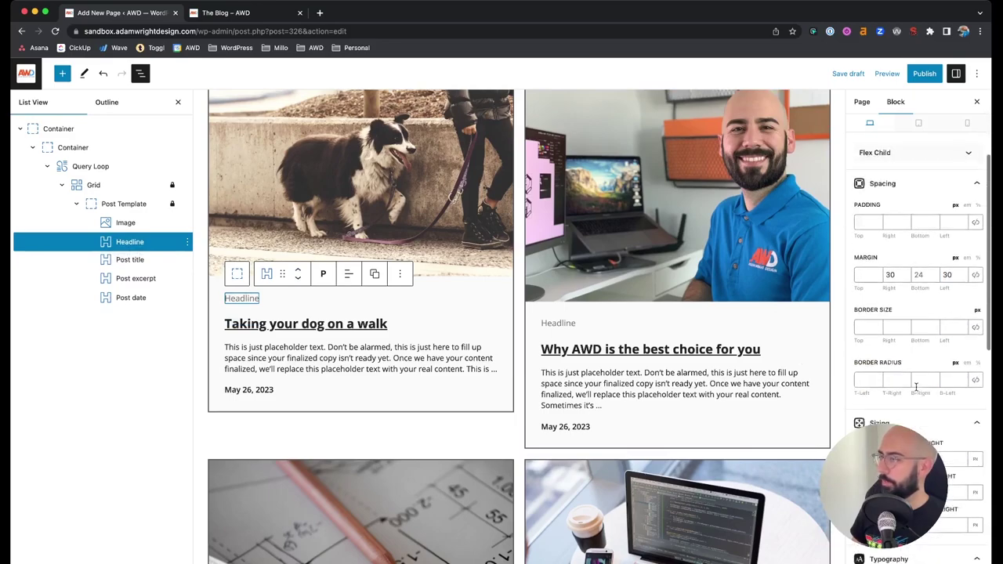
scroll(916, 390, down, 3)
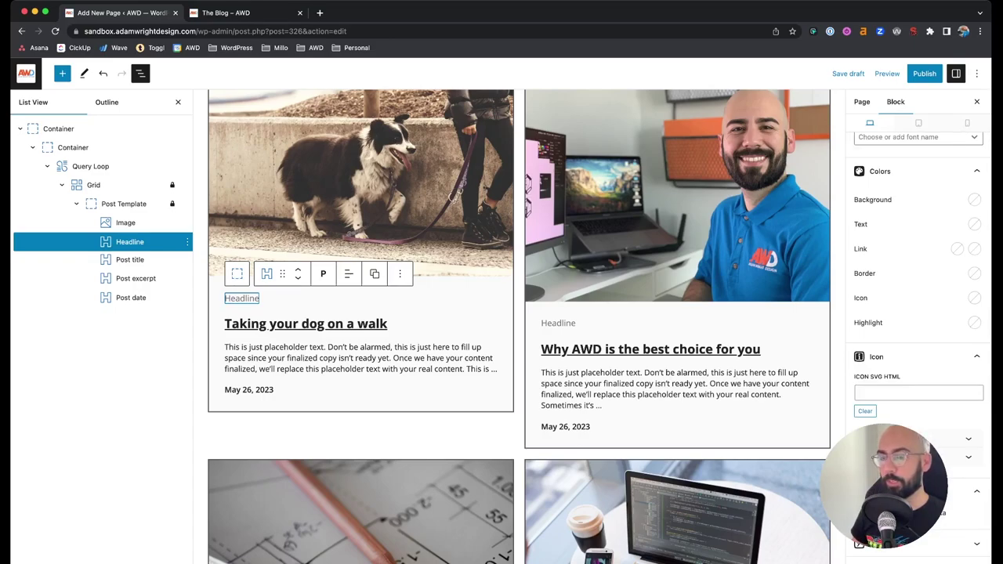
click(863, 513)
scroll(863, 470, down, 3)
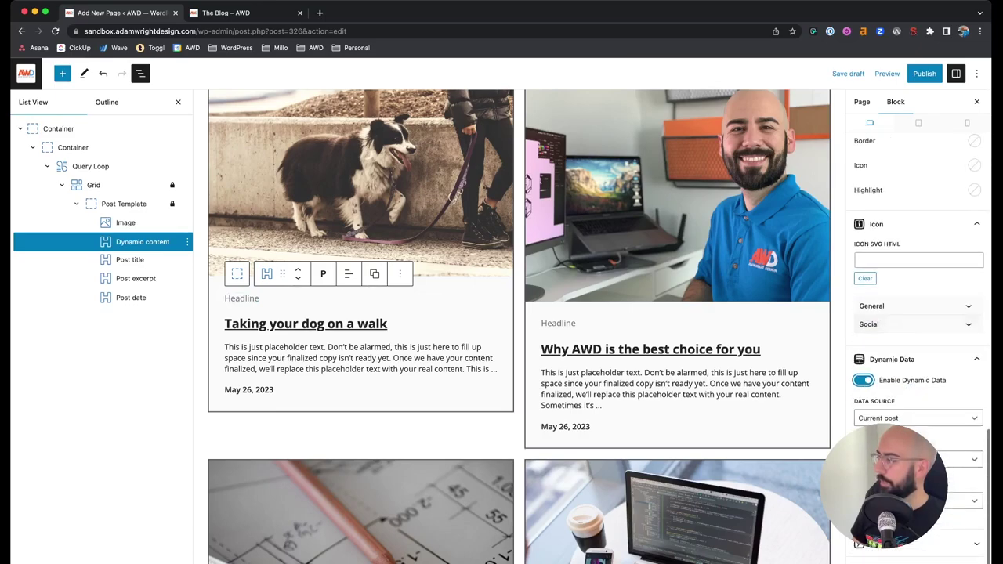
click(902, 460)
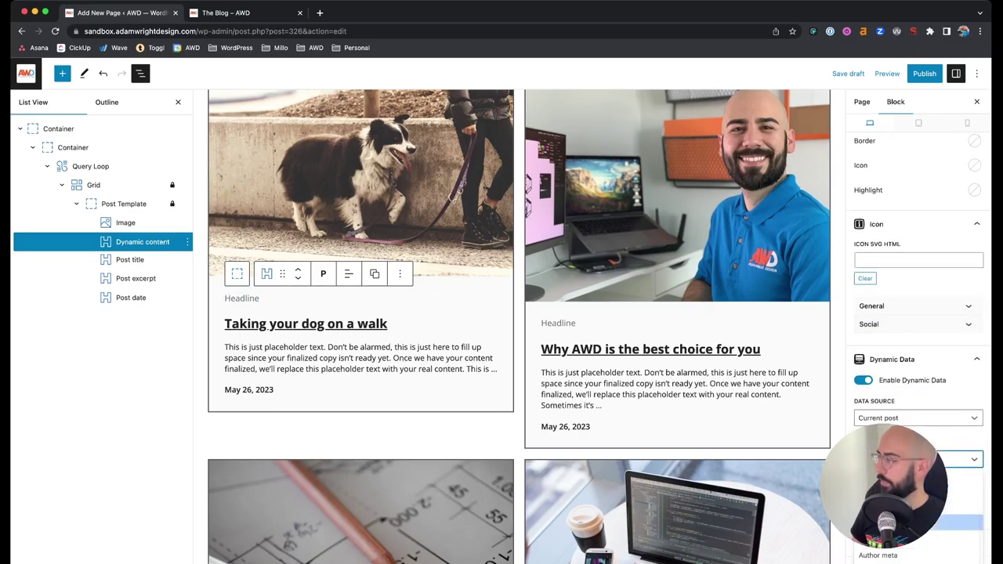
click(917, 553)
scroll(917, 353, down, 1)
click(917, 463)
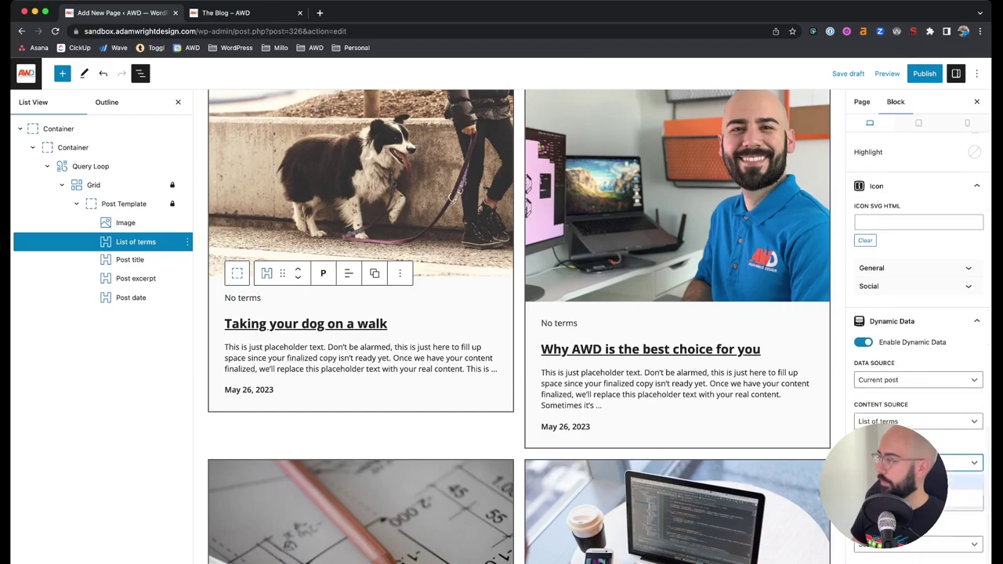
click(917, 482)
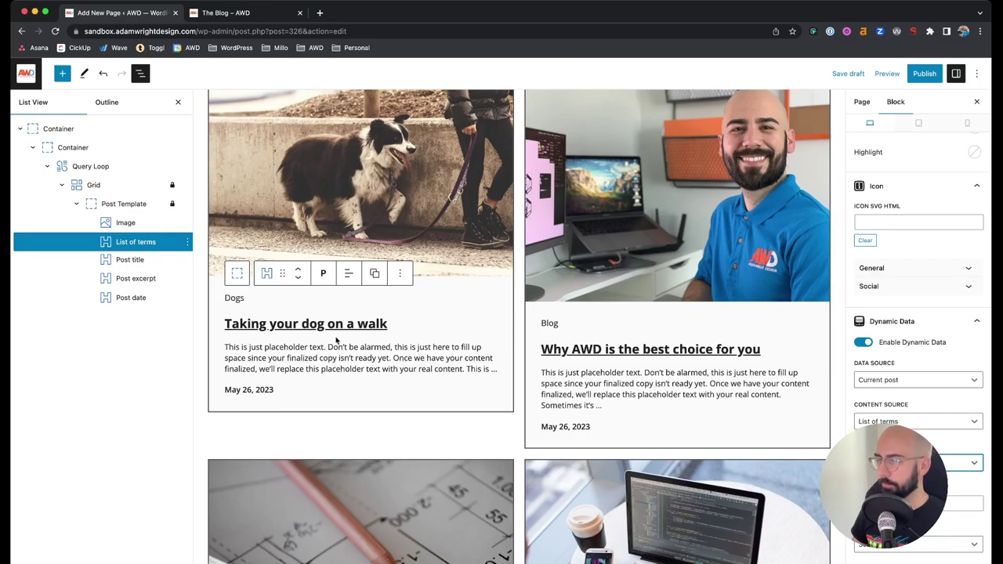
Check the category labels across the cards and compare them with the label styling on The Blog page
scroll(245, 337, down, 1)
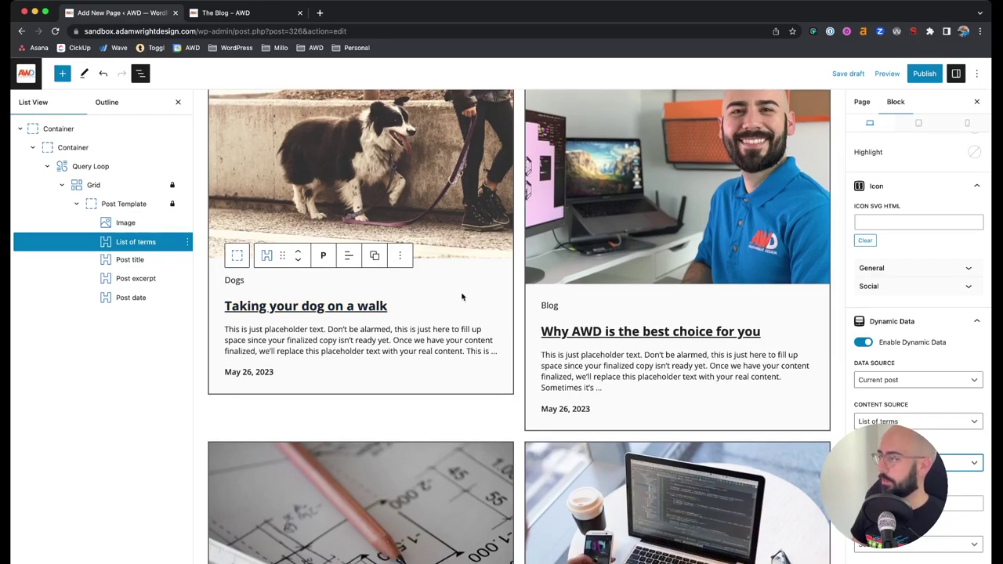
scroll(526, 308, down, 5)
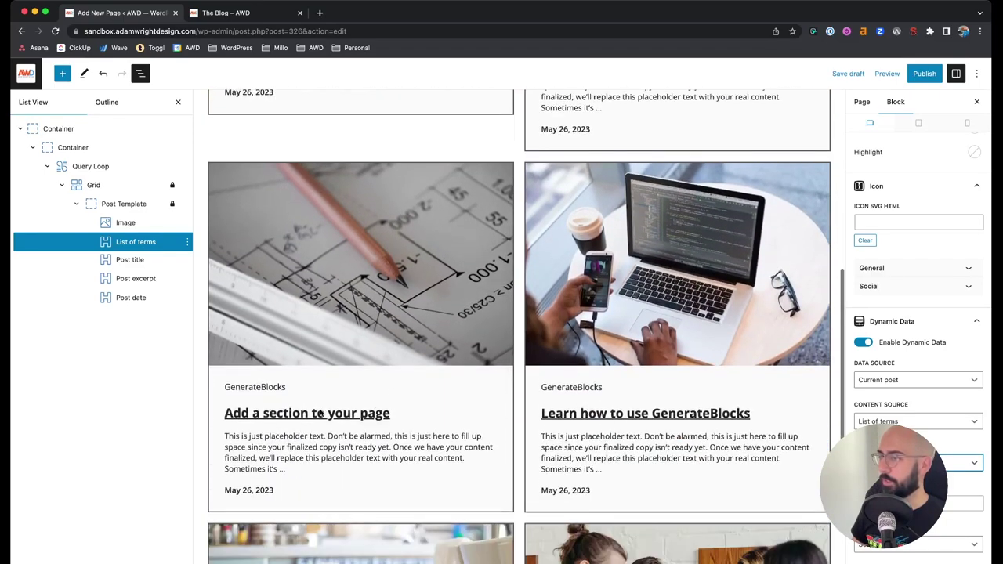
scroll(562, 384, down, 4)
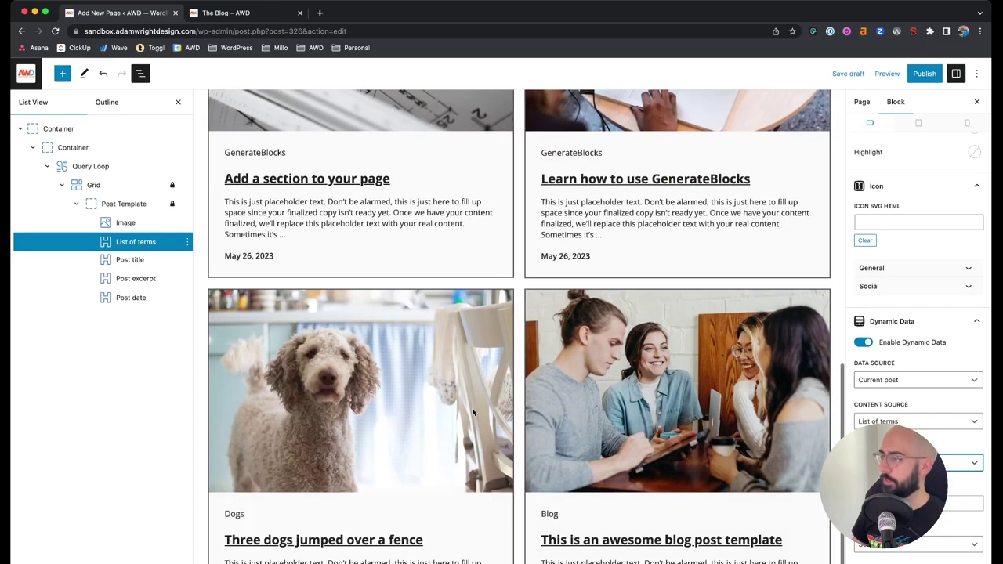
scroll(468, 361, up, 10)
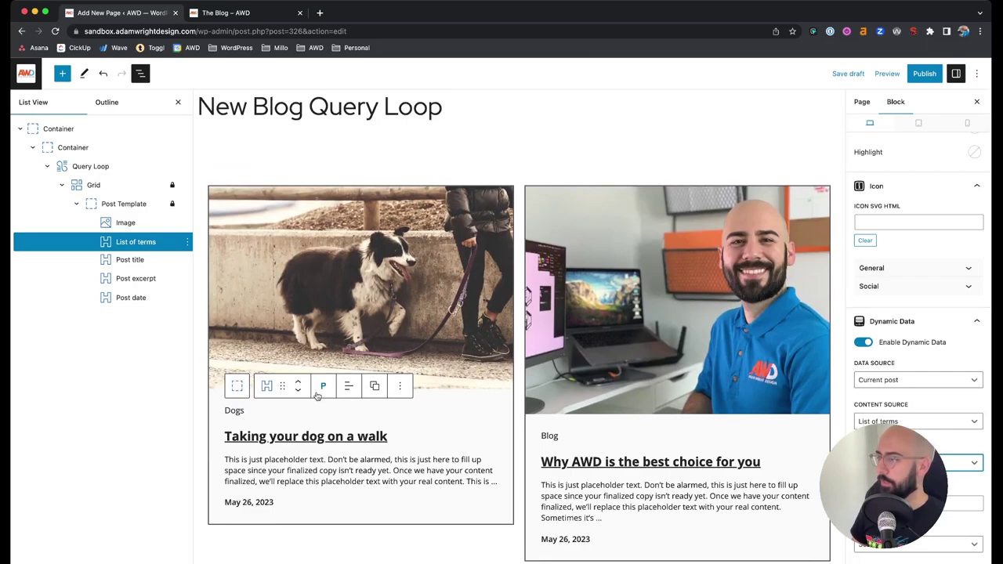
scroll(909, 439, down, 5)
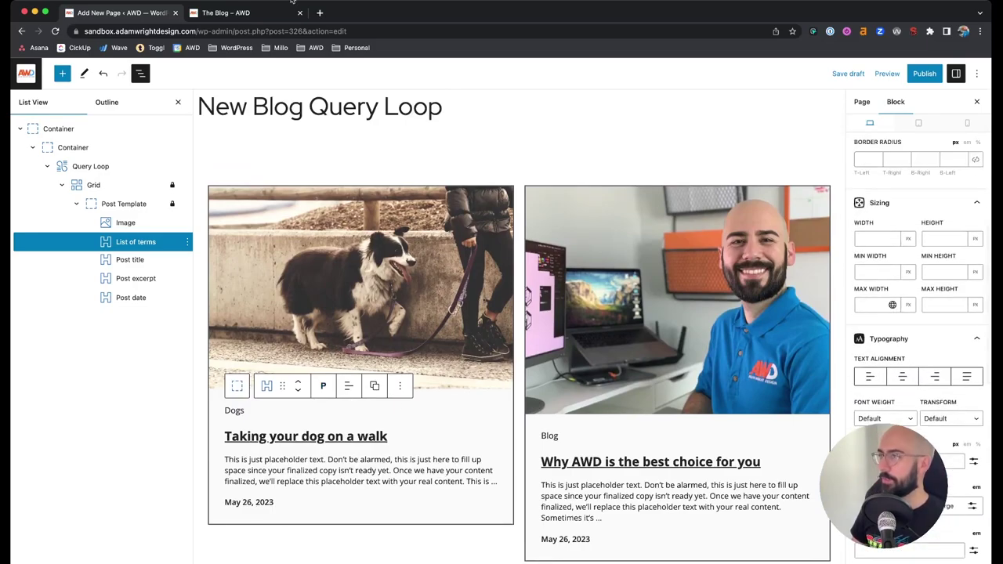
click(235, 13)
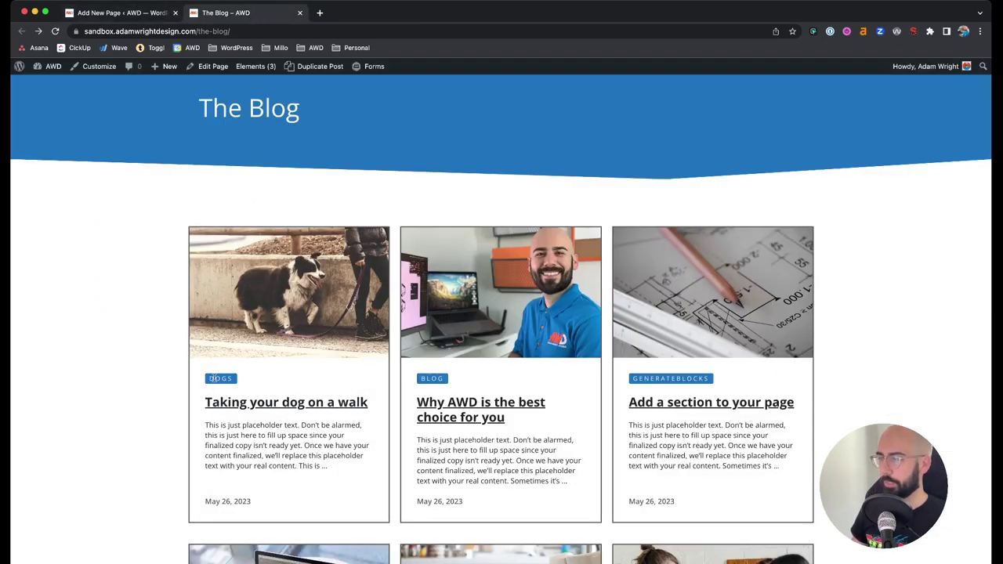
click(125, 12)
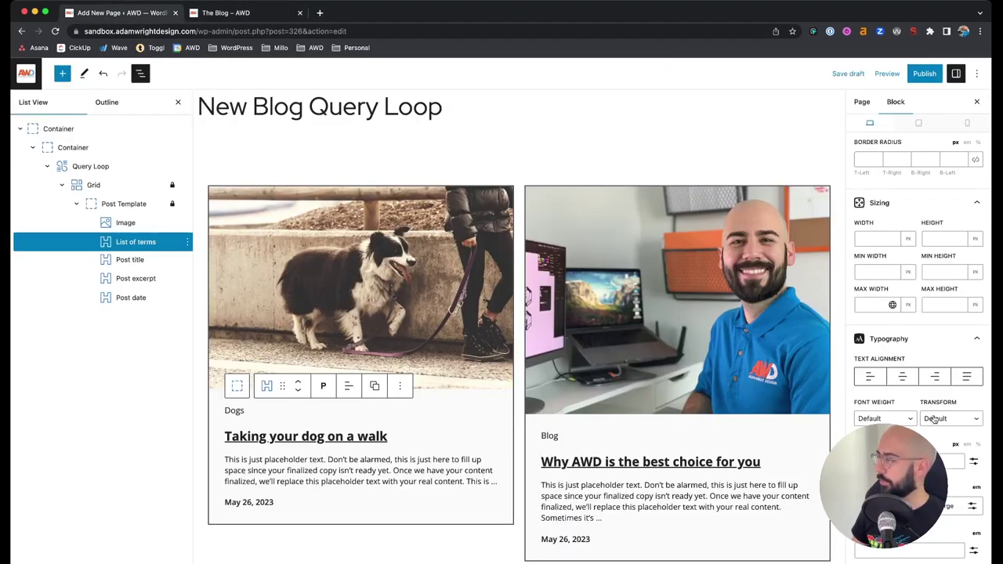
Set the category label's padding to 3 px top and bottom and 8 px right and left, with a 3 px border radius on all corners
scroll(933, 415, up, 5)
scroll(933, 415, up, 3)
click(871, 306)
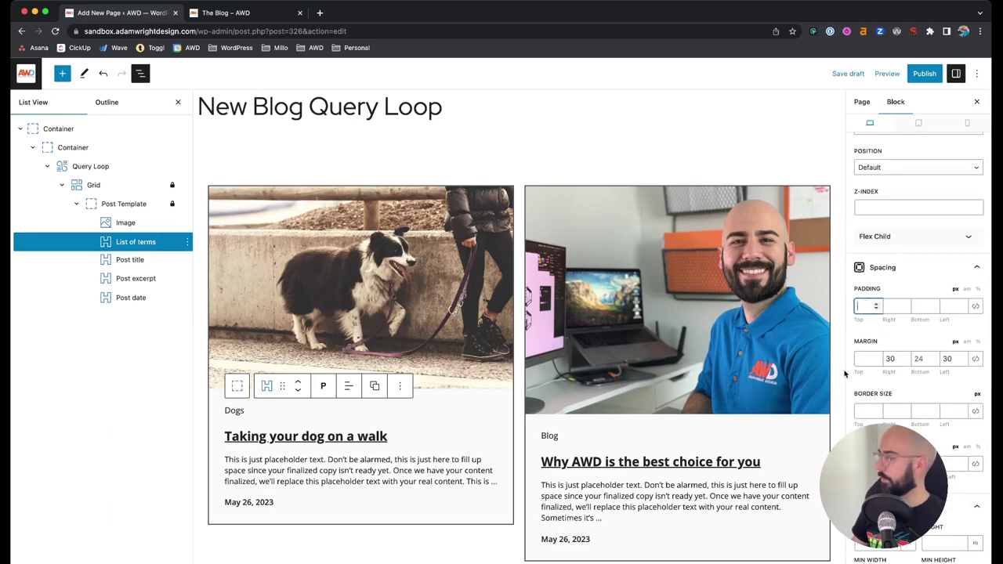
text(3)
key(Tab)
text(8)
key(Tab)
text(3)
key(Tab)
text(8)
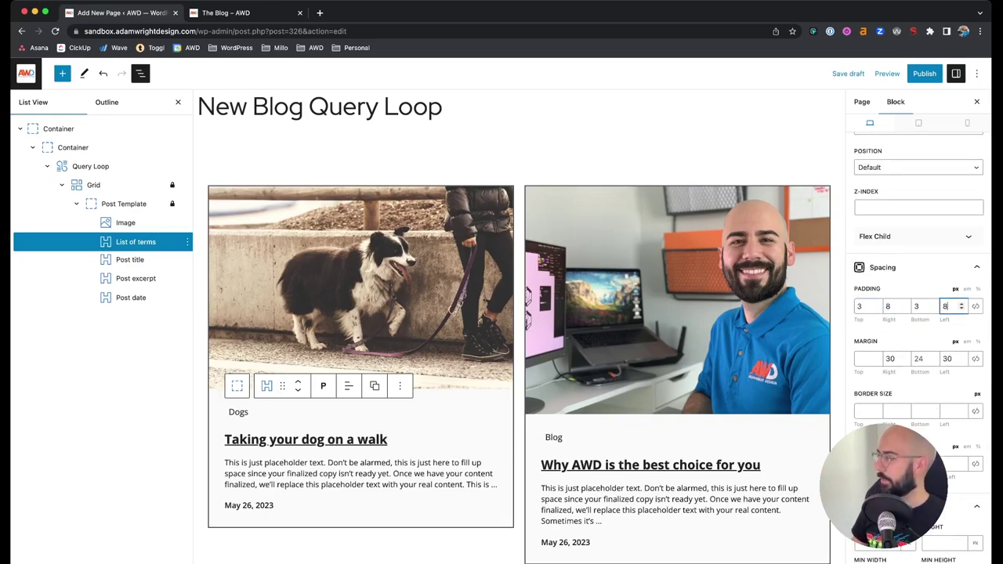
key(Tab)
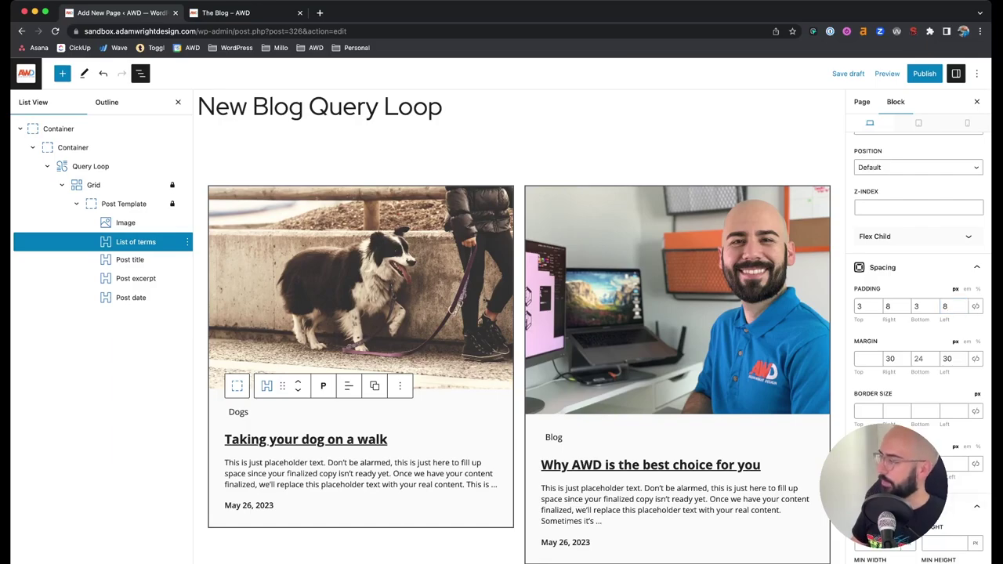
scroll(976, 470, down, 8)
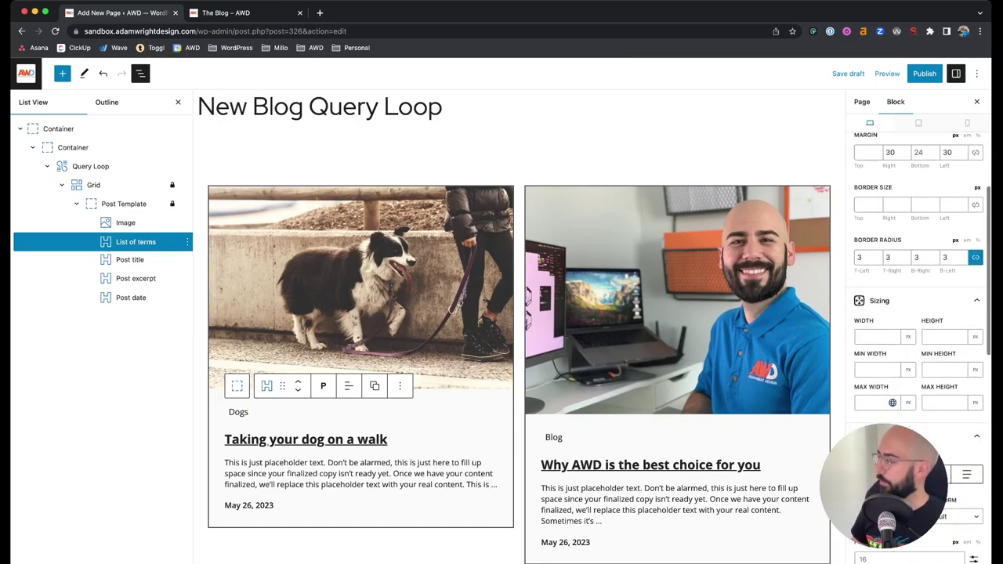
Give the category label the blue accent background colour and the base-2 off-white text colour
scroll(976, 439, down, 3)
click(973, 395)
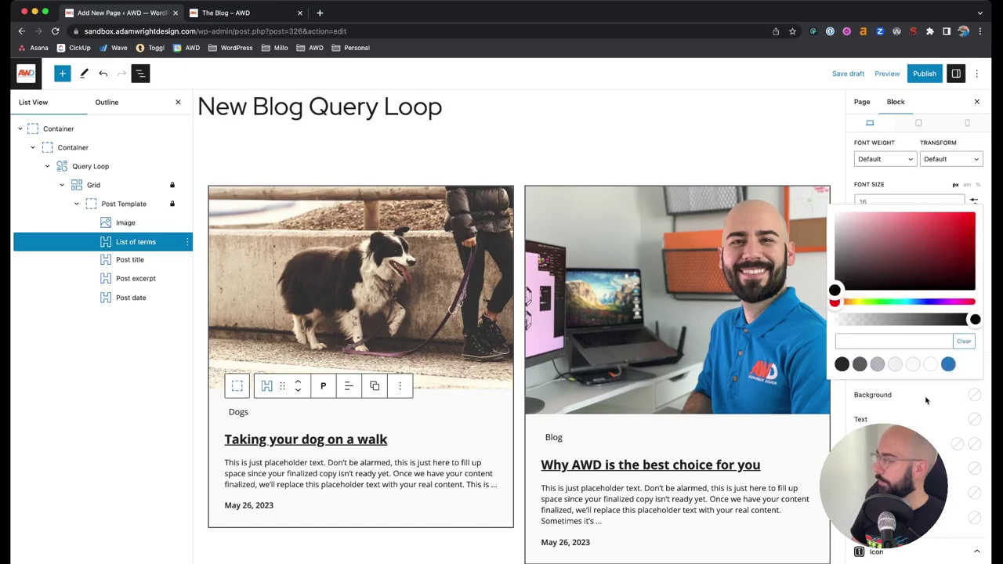
click(949, 364)
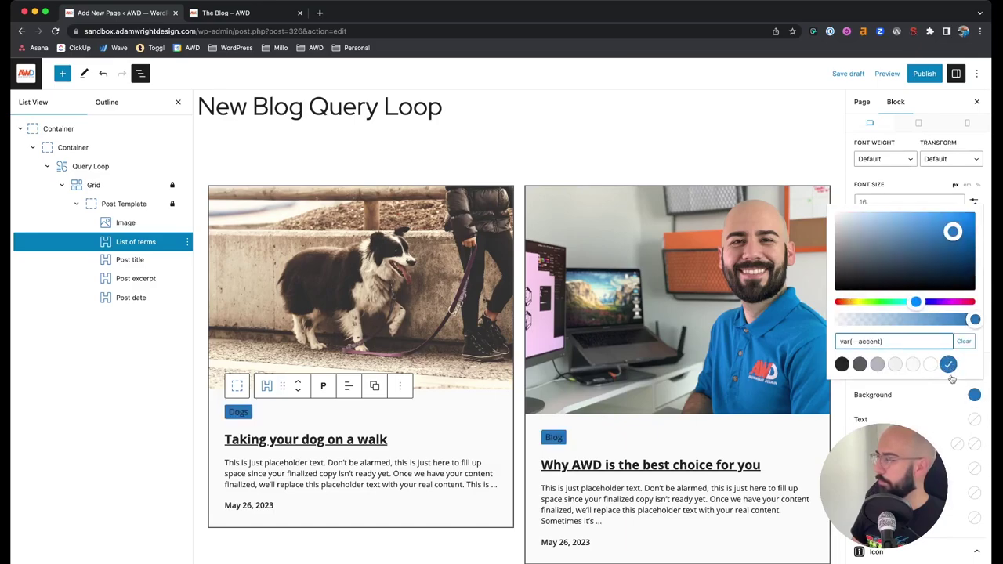
click(974, 421)
click(931, 389)
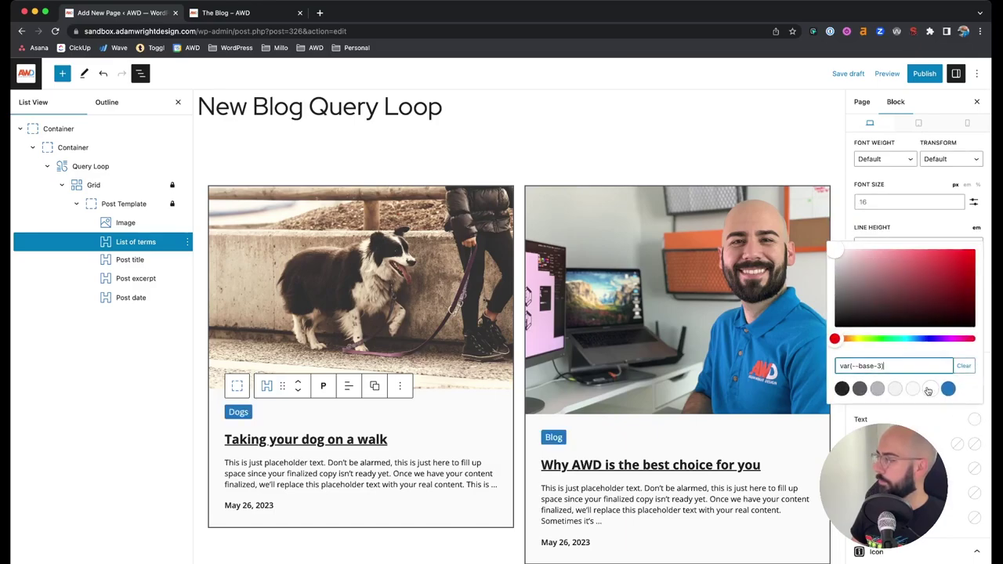
click(911, 390)
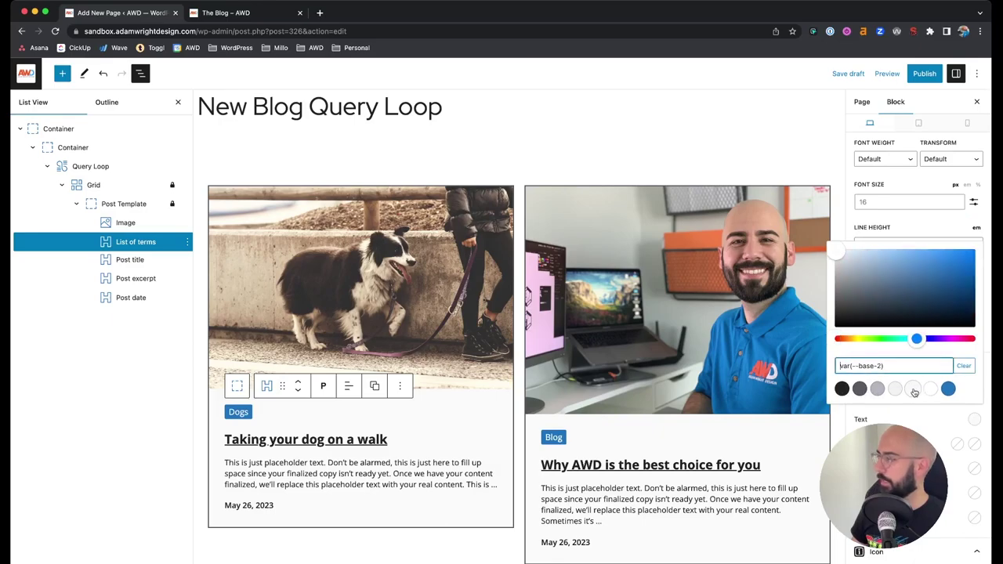
click(923, 436)
Transform the category label's text to uppercase and increase its letter spacing
scroll(909, 352, up, 8)
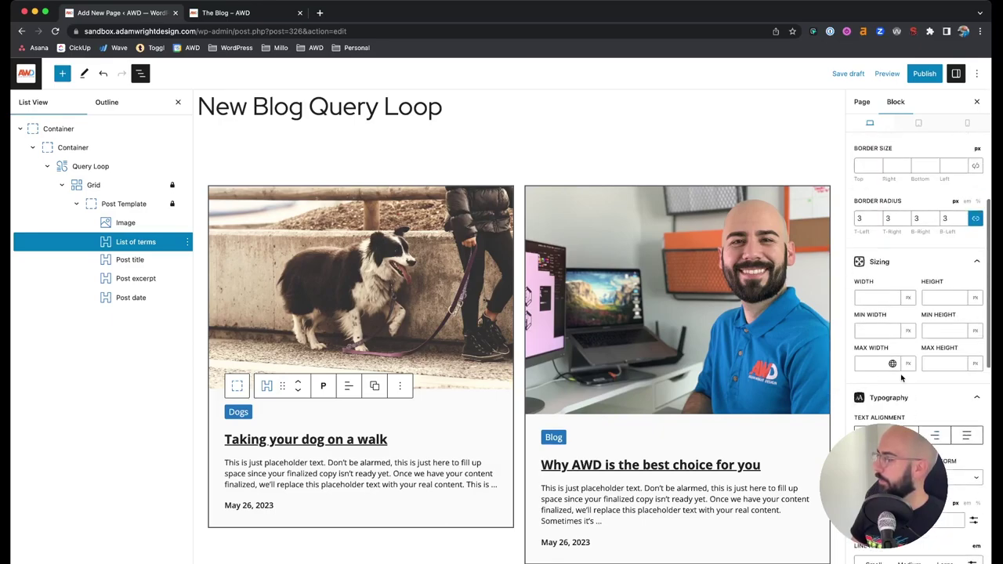
scroll(901, 320, down, 5)
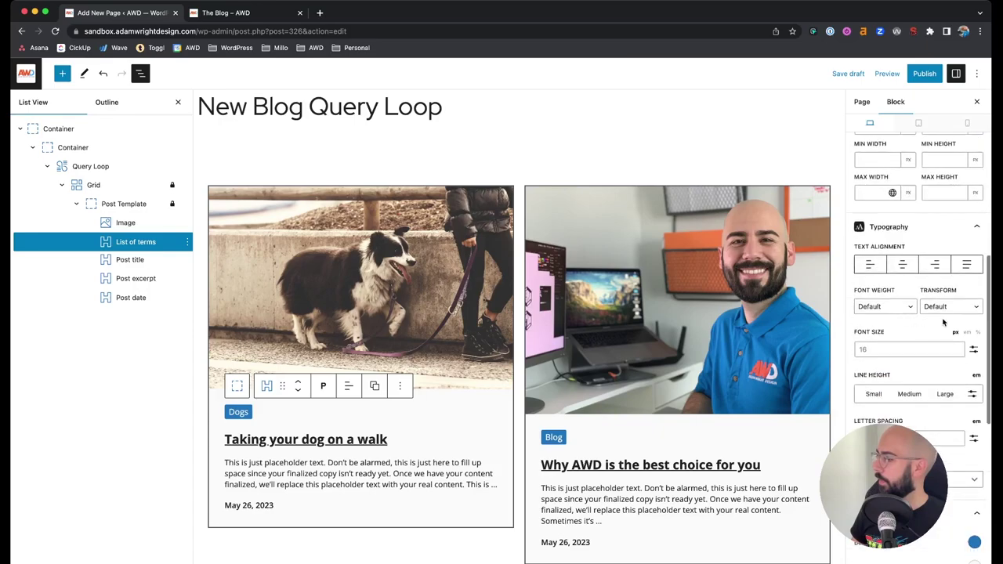
click(949, 312)
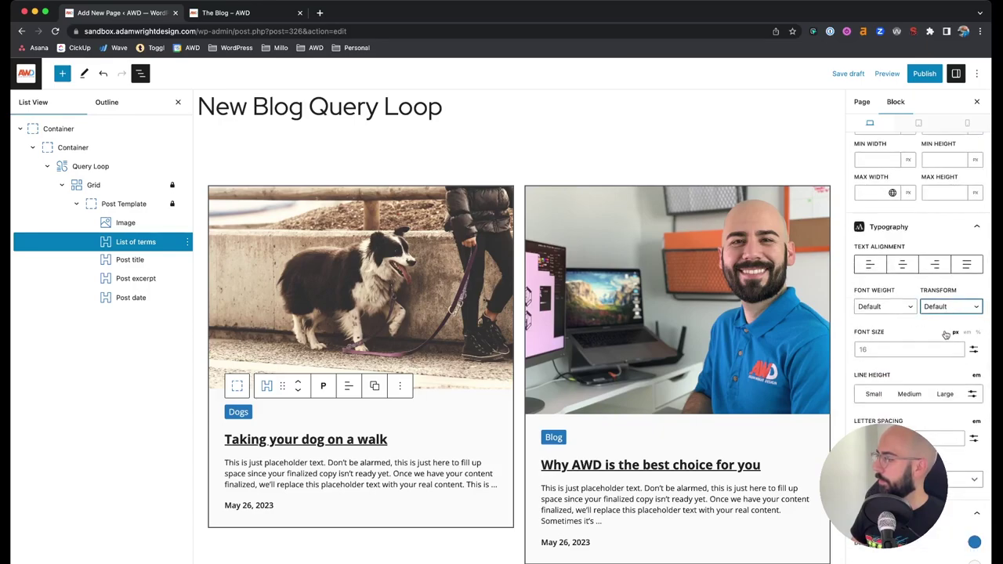
click(946, 323)
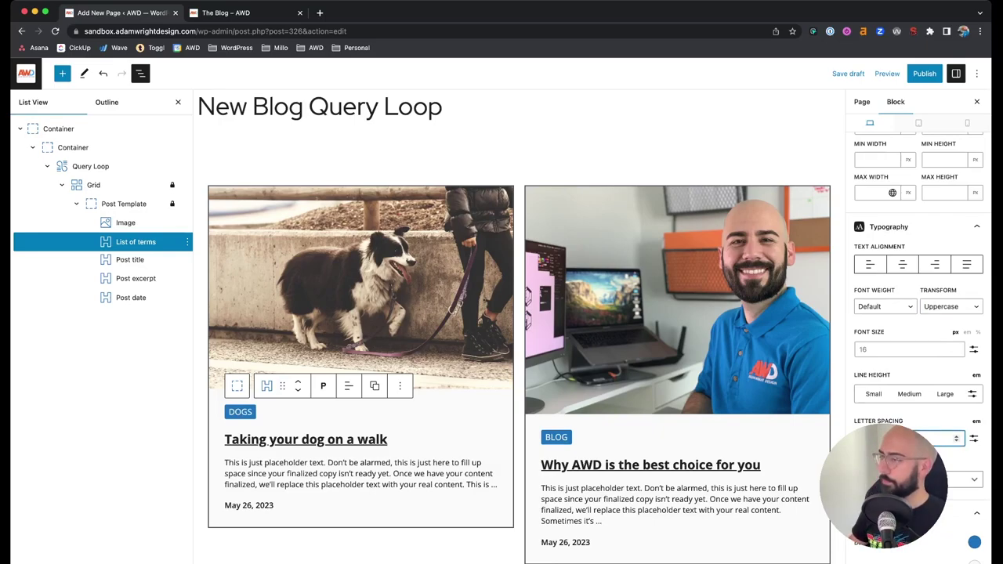
click(956, 436)
click(957, 435)
Set the category label's font size to 12 px
click(880, 350)
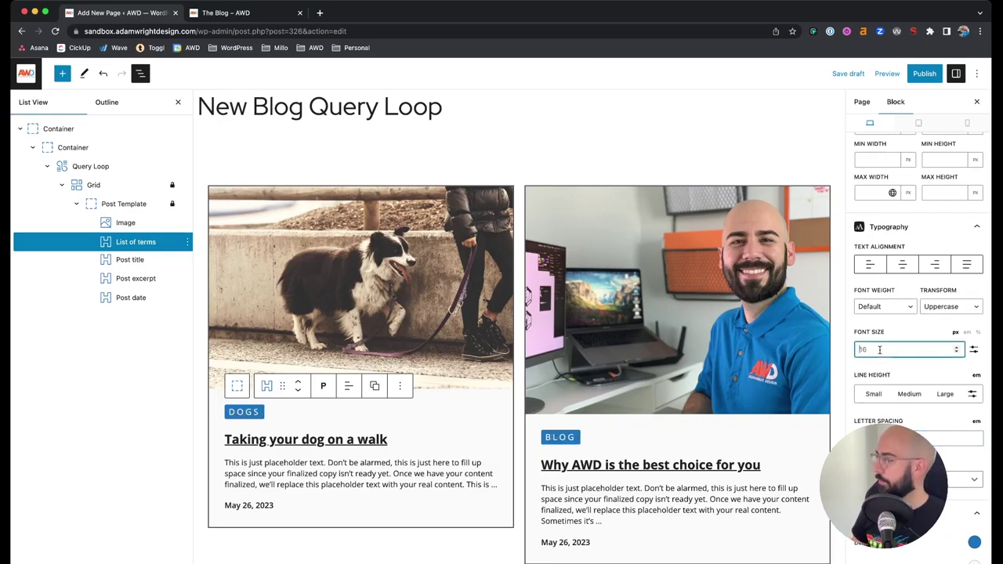
text(14)
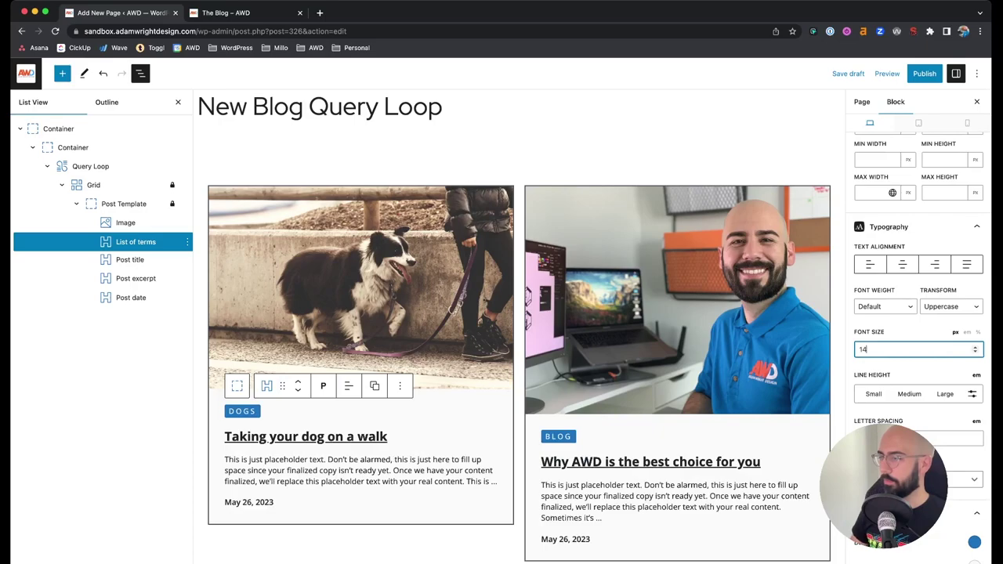
key(BackSpace)
text(2)
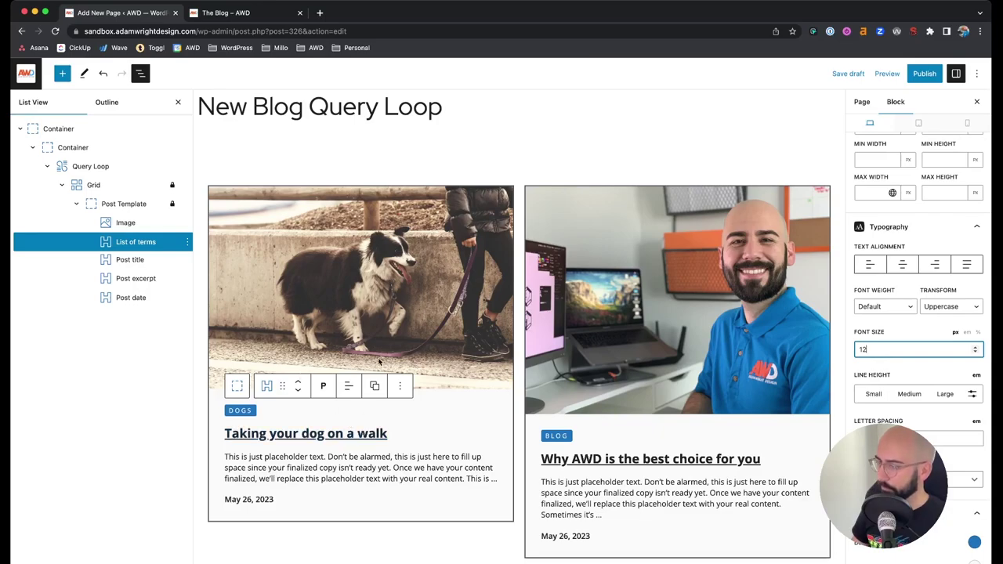
Compare the cards and their category labels with The Blog page, and save the page draft
click(372, 328)
scroll(477, 416, down, 1)
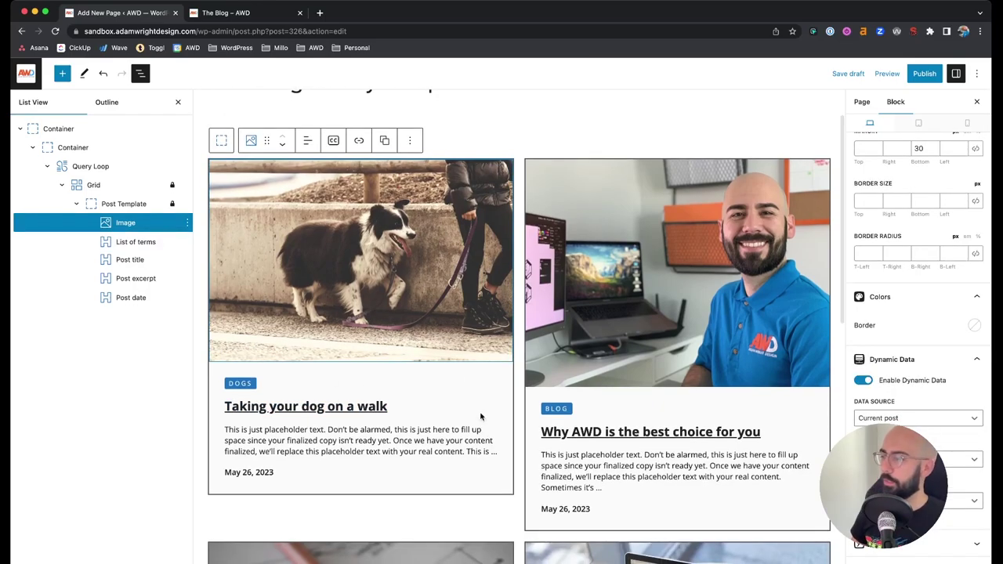
click(481, 417)
scroll(259, 382, up, 1)
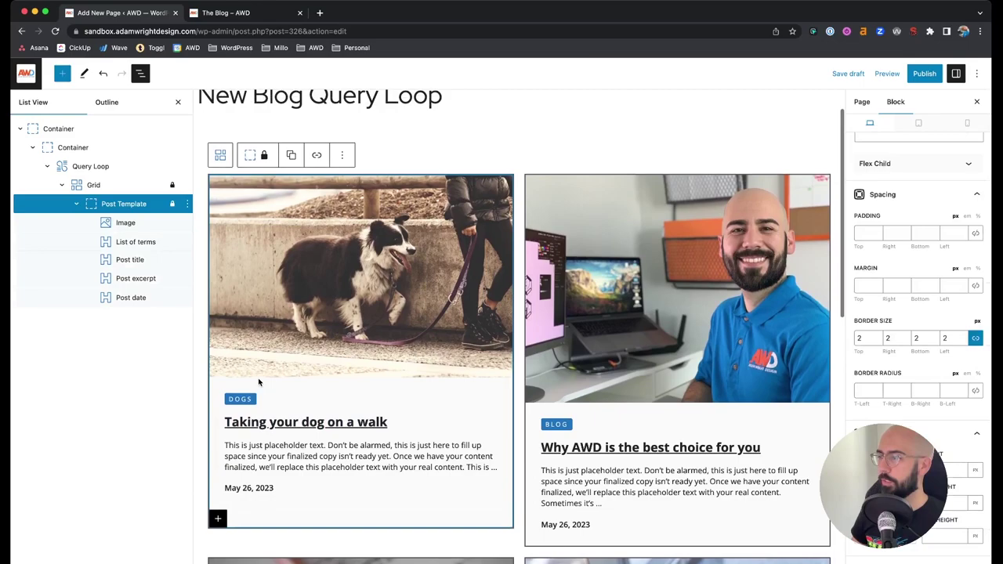
click(232, 13)
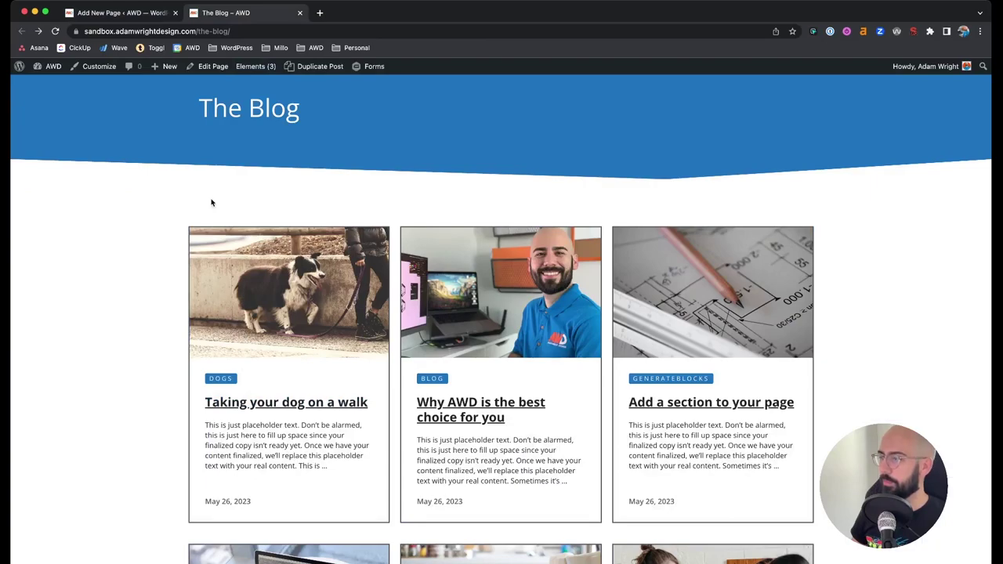
click(122, 13)
scroll(328, 330, up, 1)
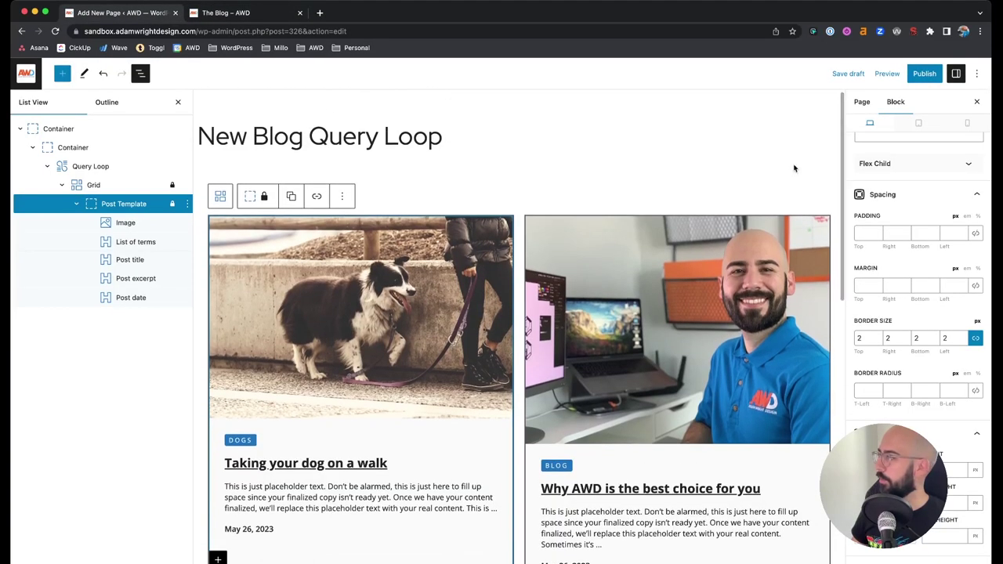
click(848, 73)
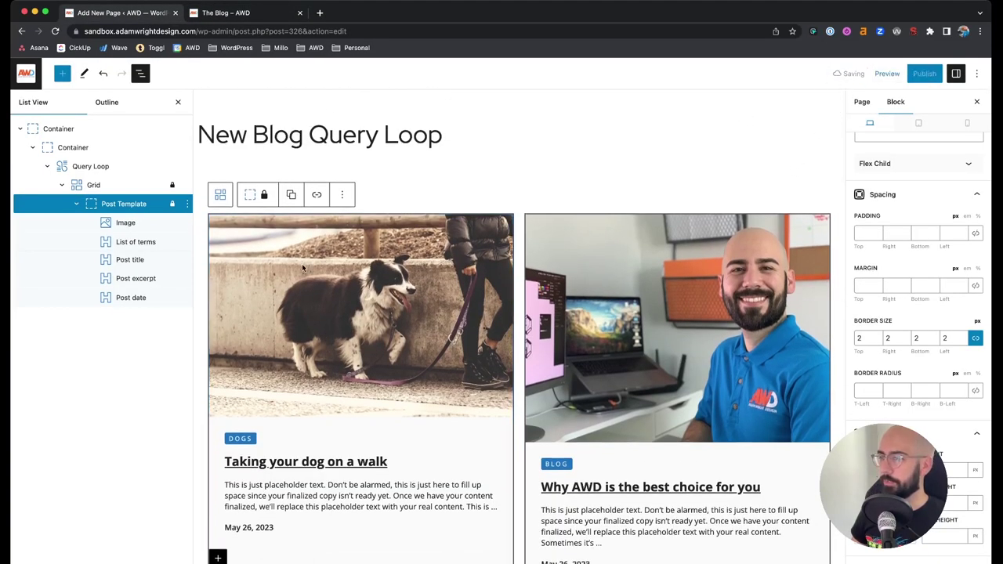
Select the post image in the first card and set its height to 300 px
scroll(301, 268, down, 1)
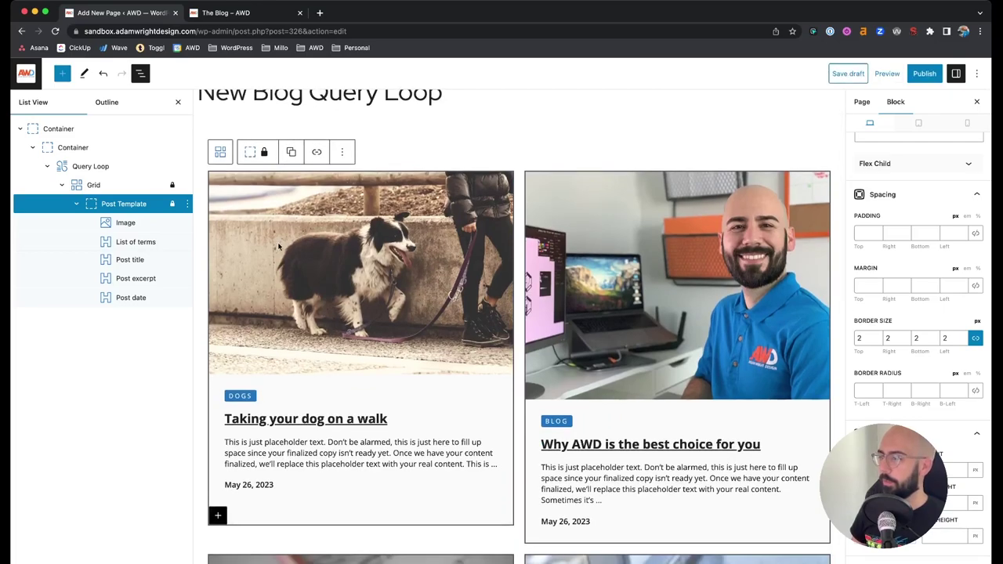
click(279, 246)
scroll(267, 298, up, 1)
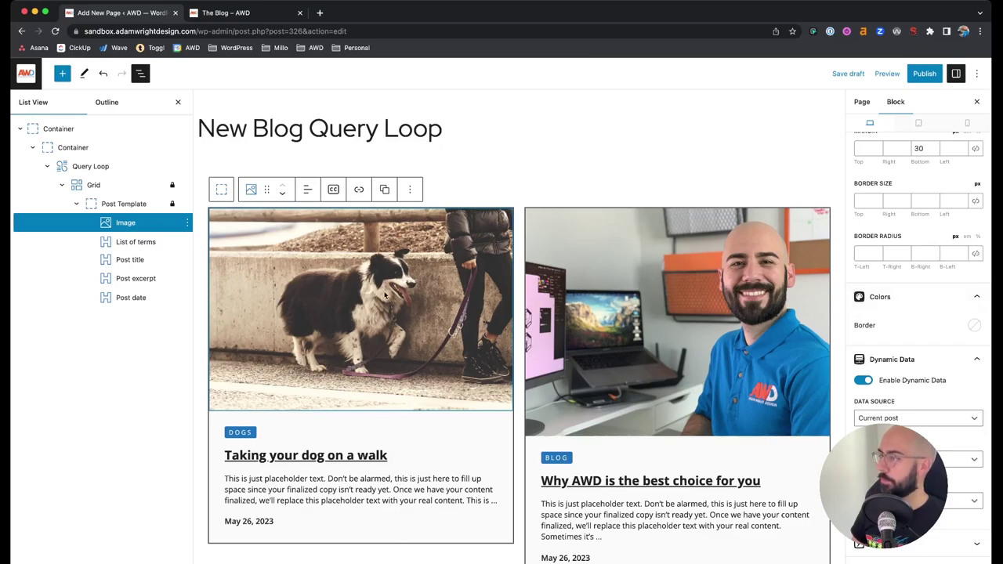
scroll(901, 329, up, 5)
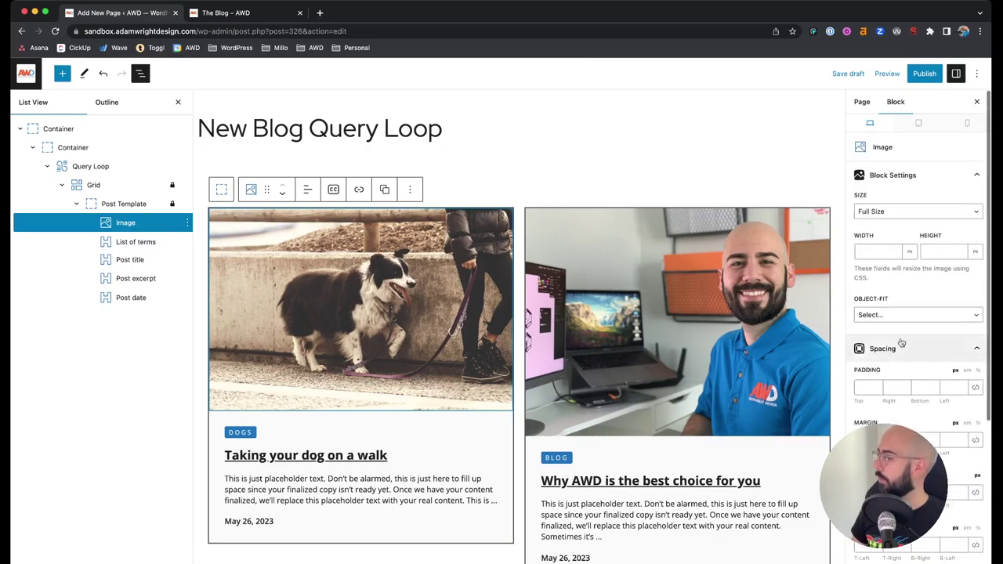
click(943, 252)
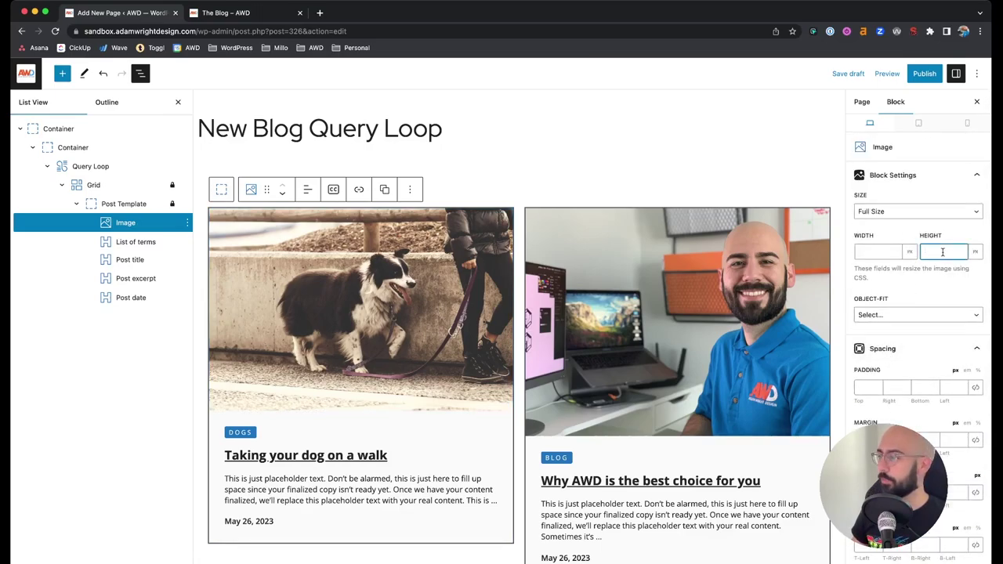
text(2)
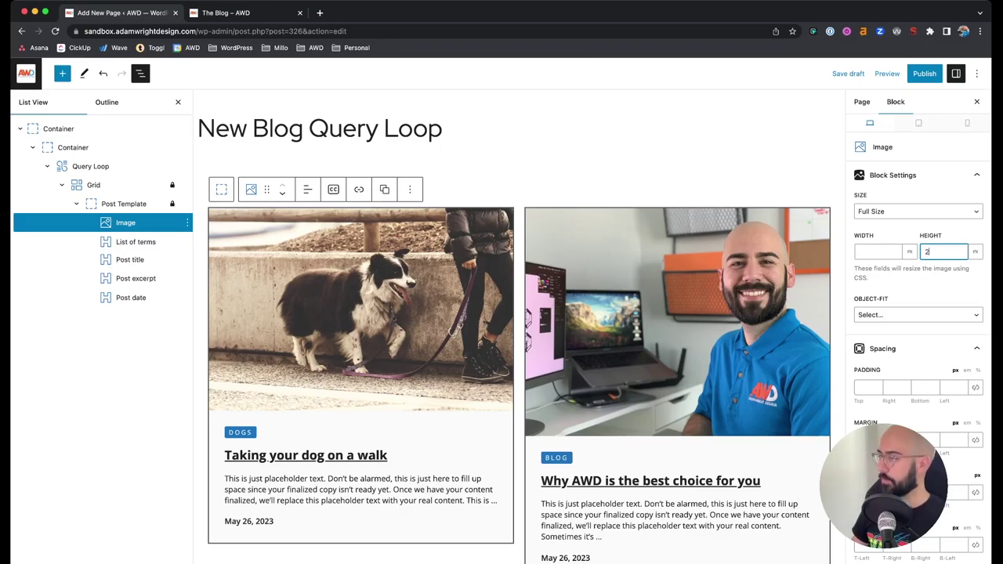
text(50)
double_click(942, 252)
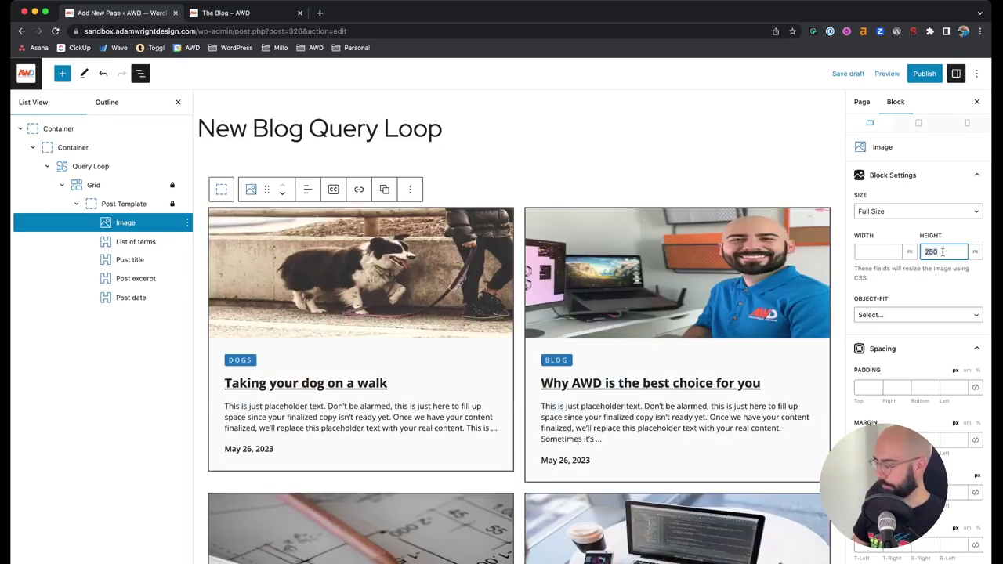
text(300)
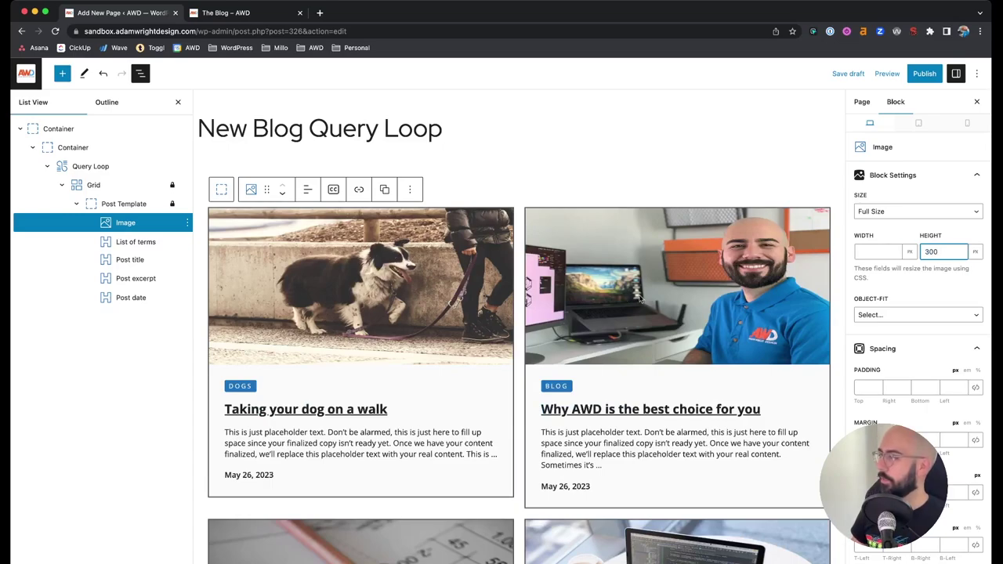
Set the post image's object-fit to Cover and save the page draft
scroll(681, 293, down, 3)
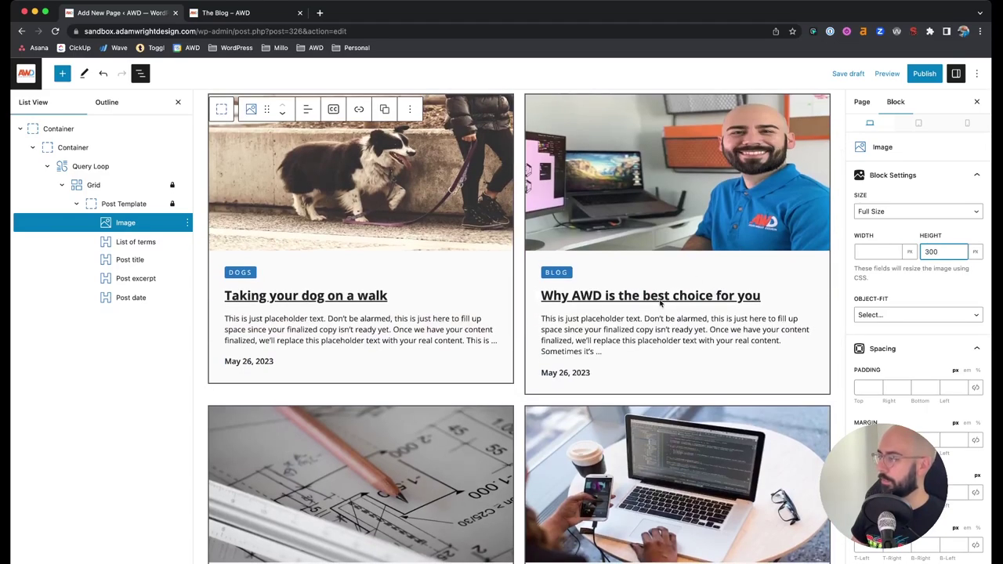
scroll(661, 303, down, 5)
scroll(362, 286, up, 8)
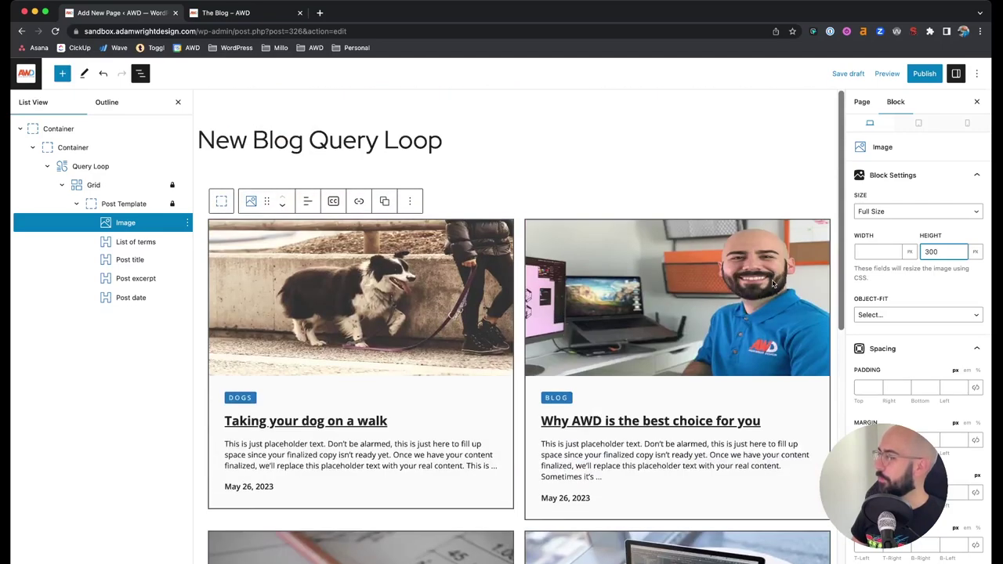
click(874, 313)
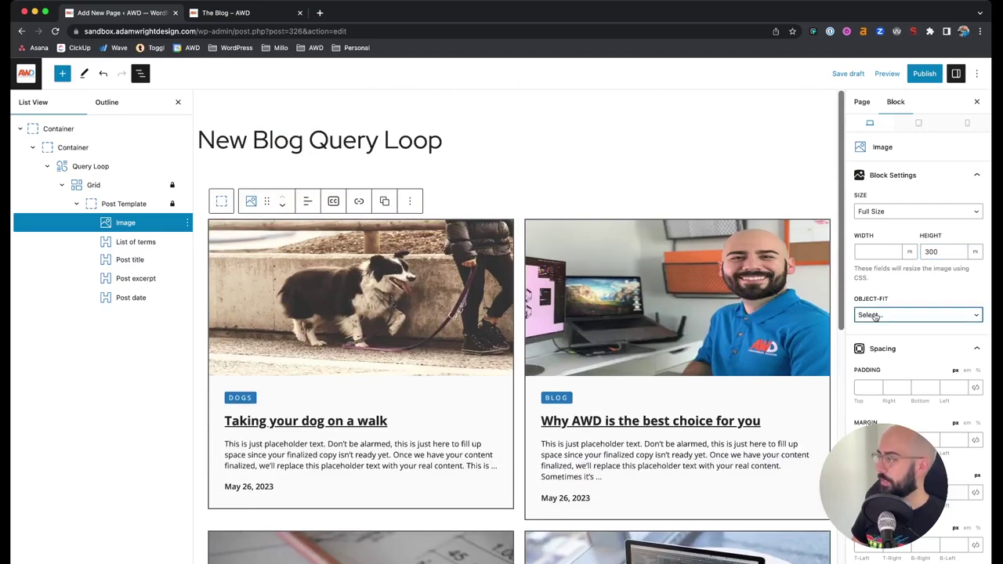
click(880, 339)
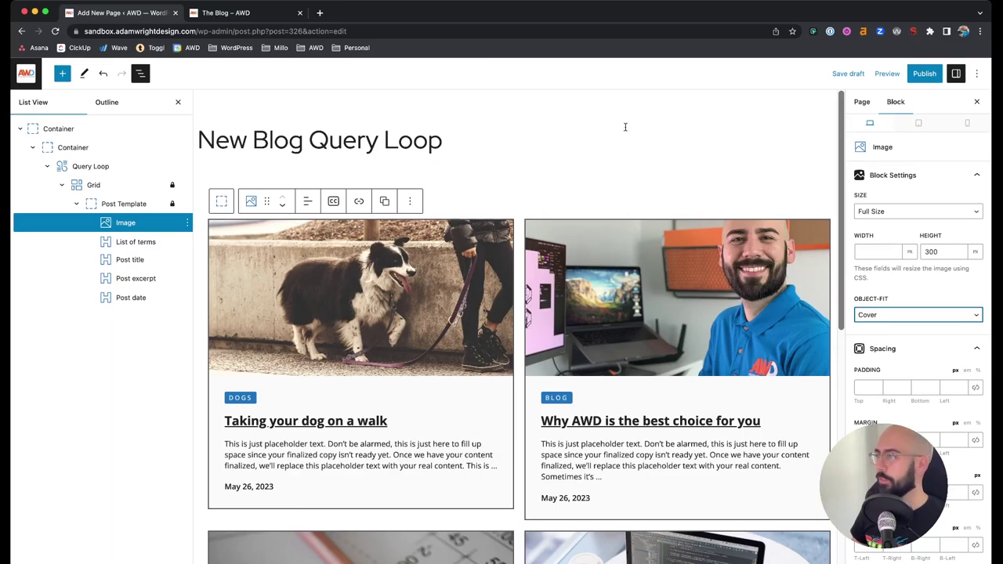
click(848, 73)
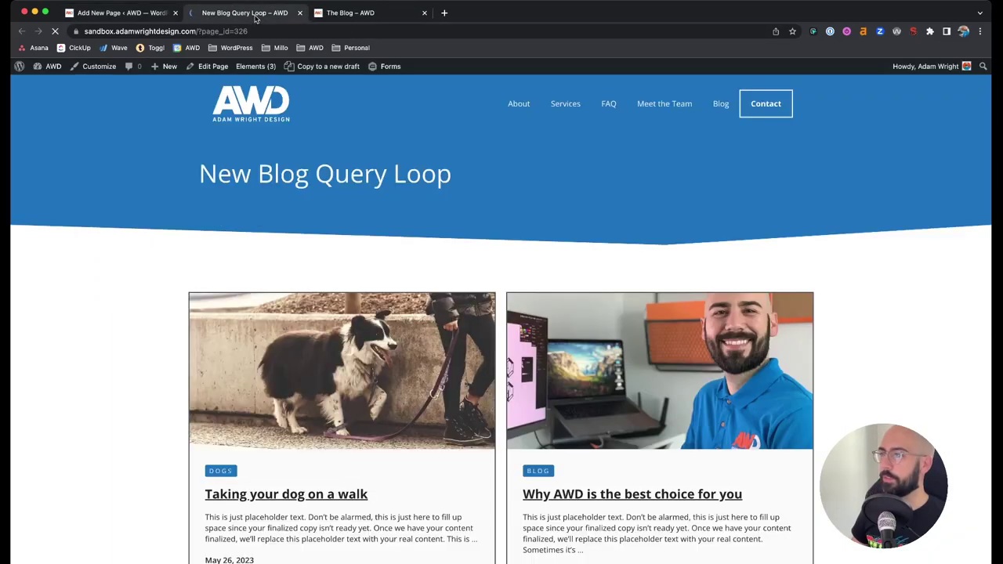
View the New Blog Query Loop page's preview and compare its card grid with The Blog page
click(253, 15)
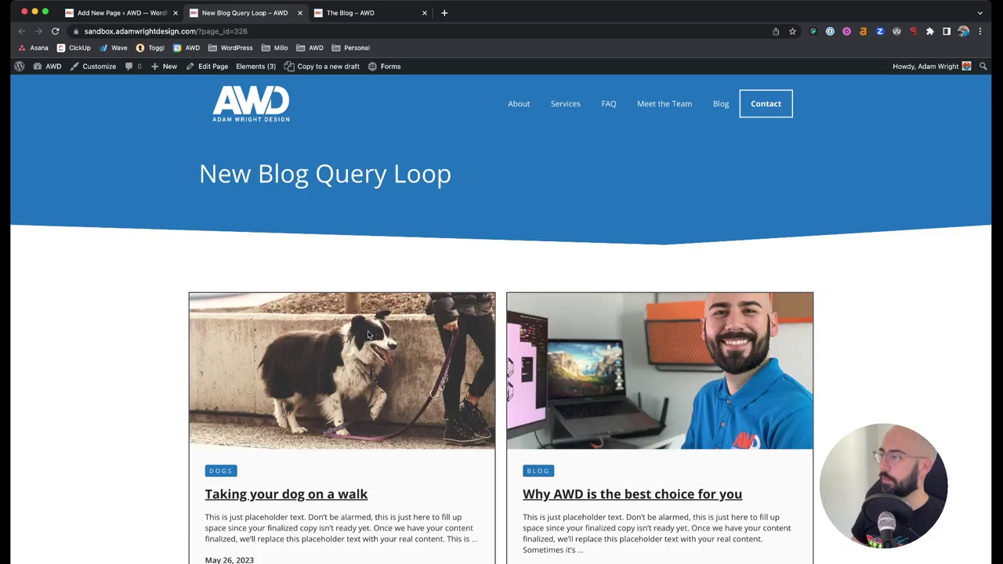
scroll(367, 335, down, 9)
scroll(367, 336, up, 8)
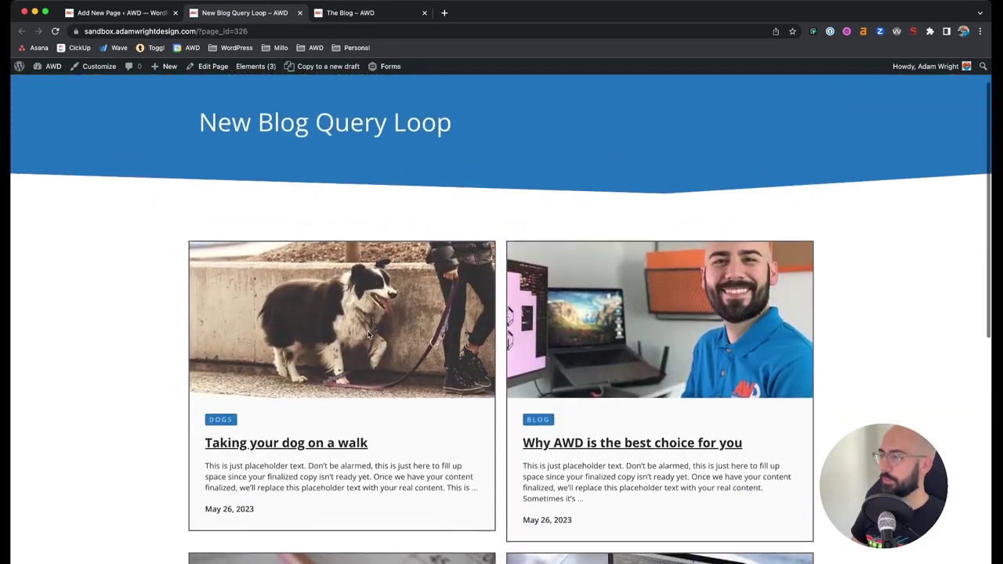
click(367, 14)
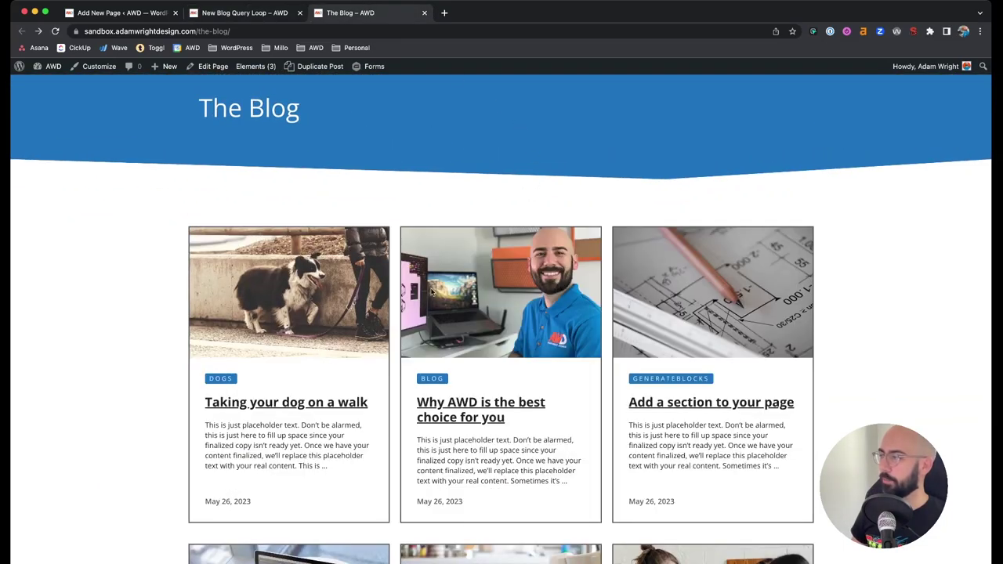
scroll(550, 385, down, 4)
scroll(549, 383, up, 5)
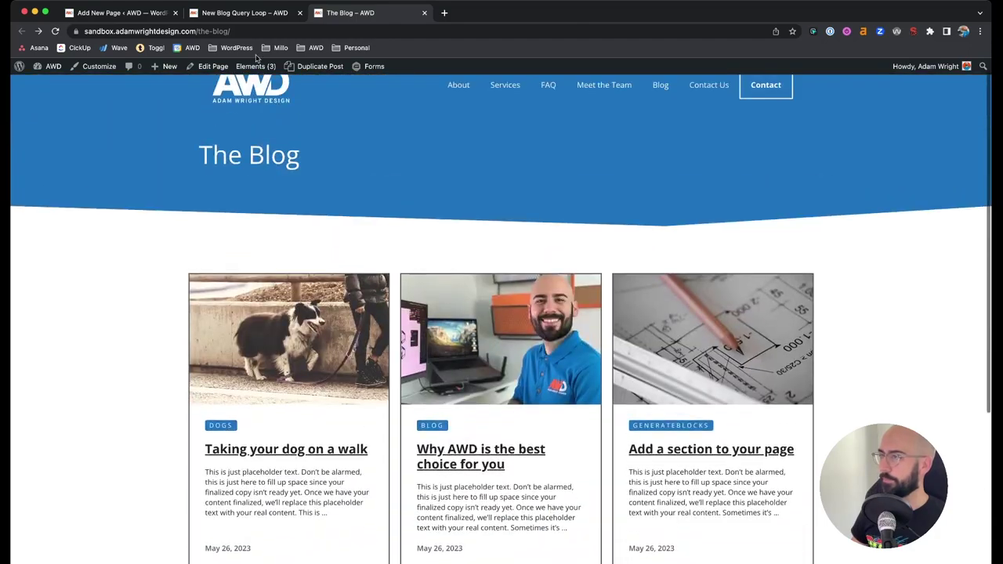
Return to the page editor and set the Post Template's grid item width to 33%
click(146, 9)
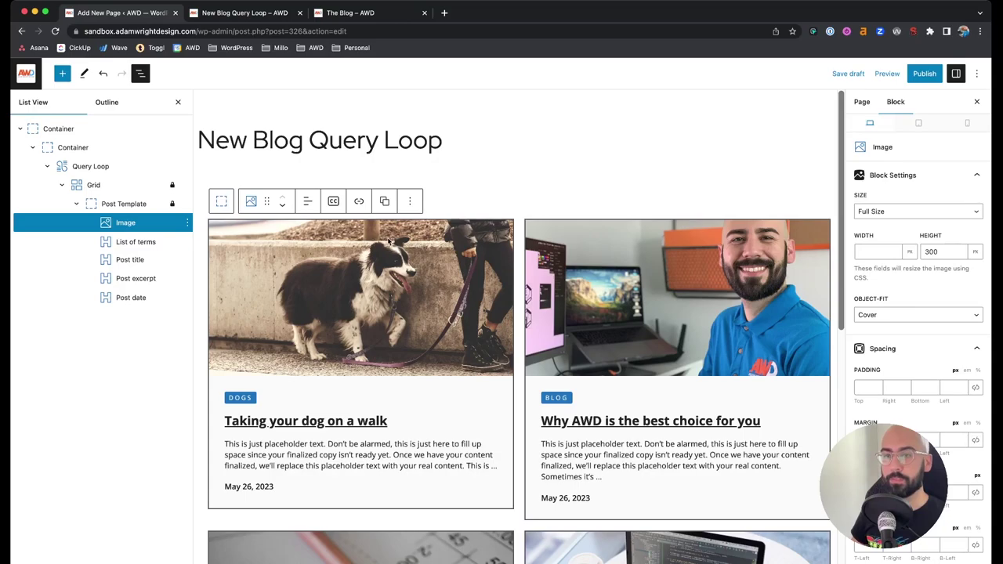
click(97, 206)
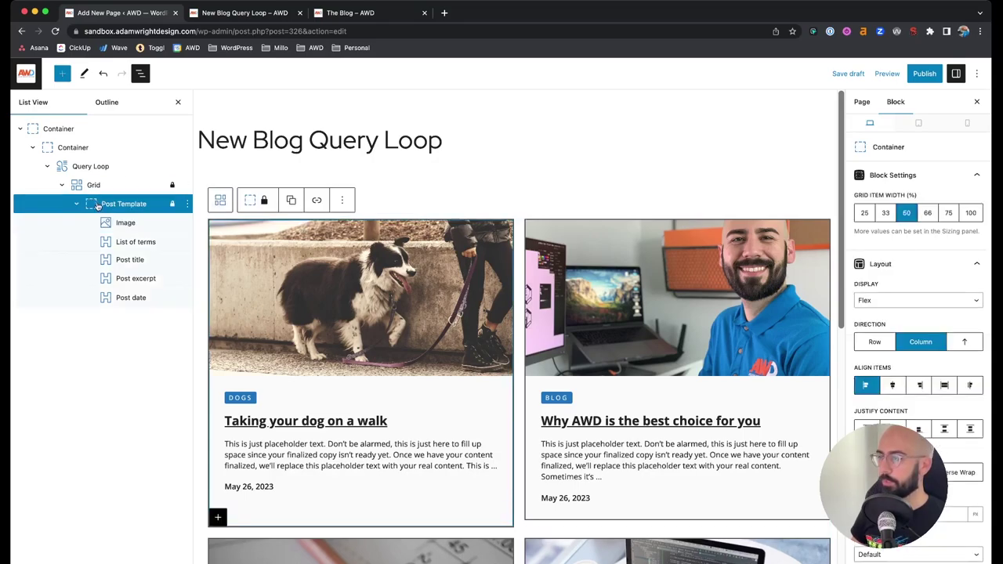
click(885, 213)
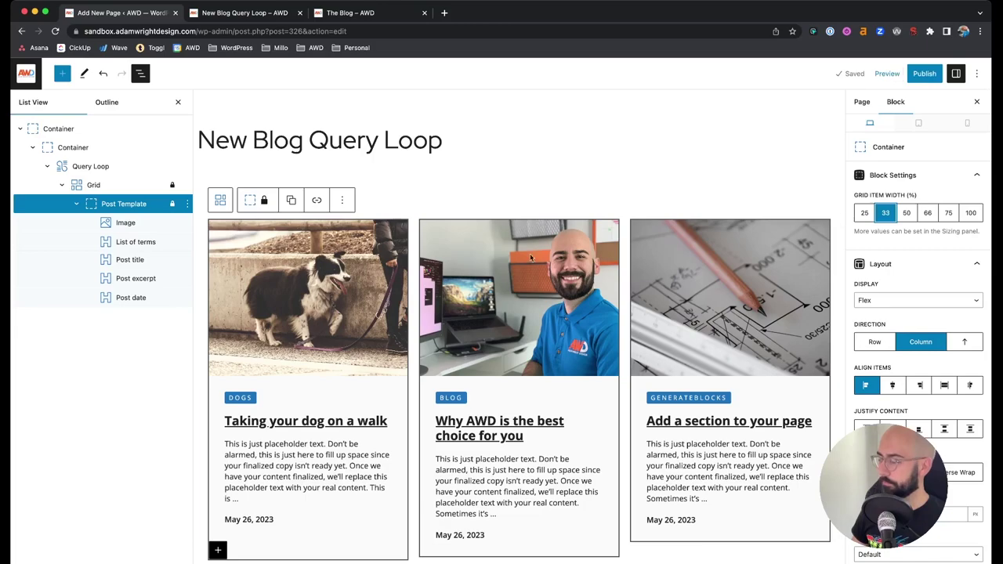
scroll(598, 303, down, 2)
scroll(597, 304, down, 2)
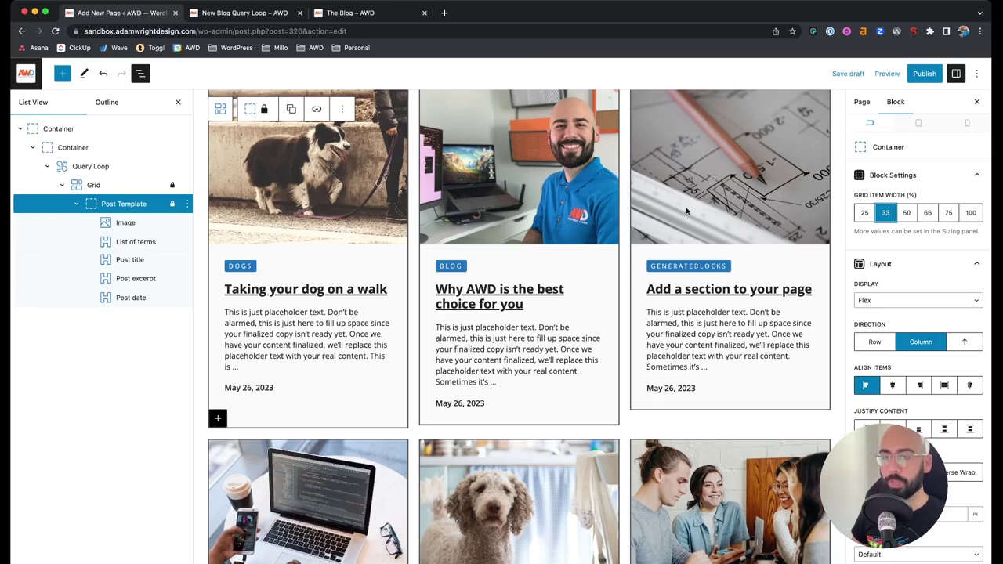
scroll(687, 210, up, 3)
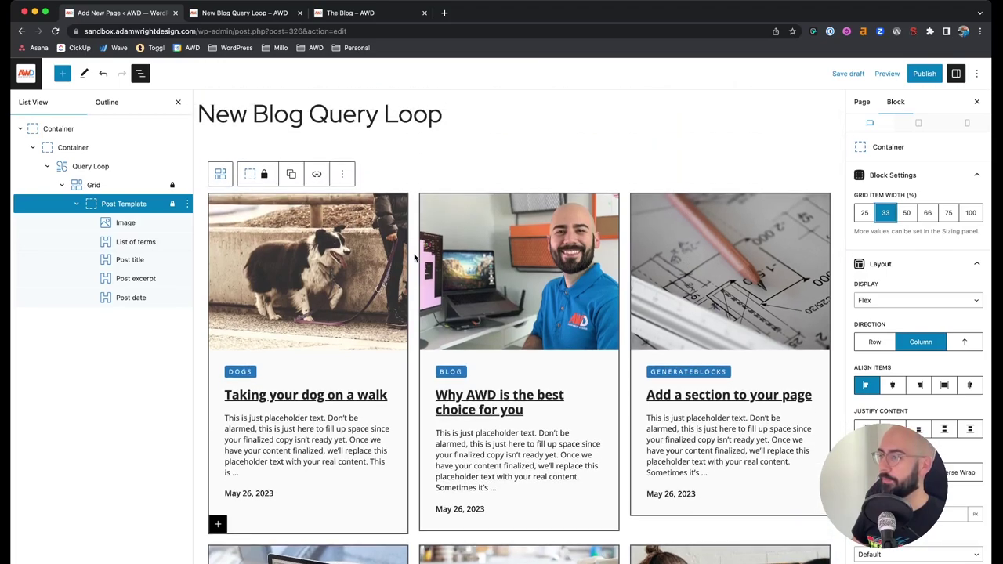
Set the post image's height to 250 px for the three-column cards
click(317, 257)
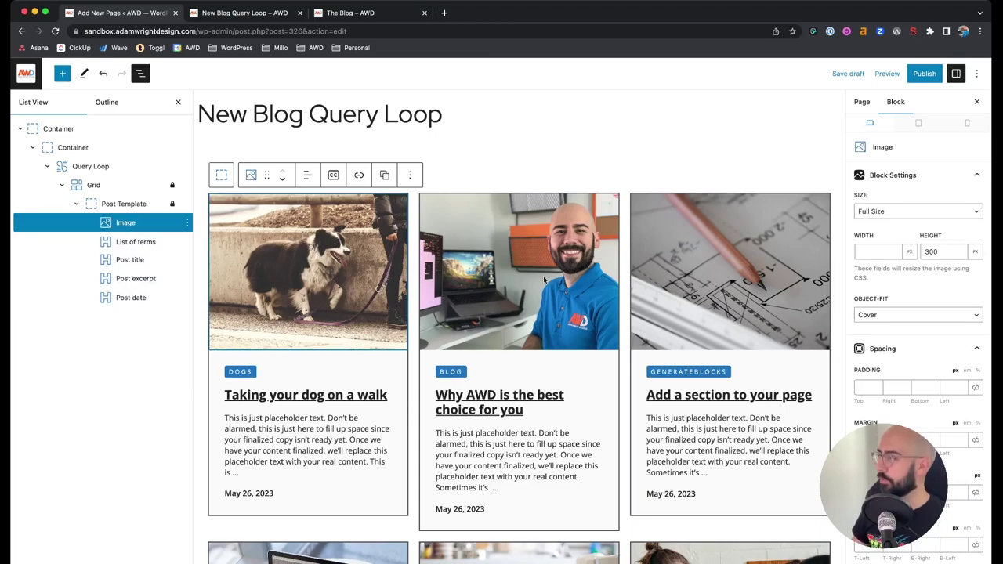
double_click(932, 252)
text(2)
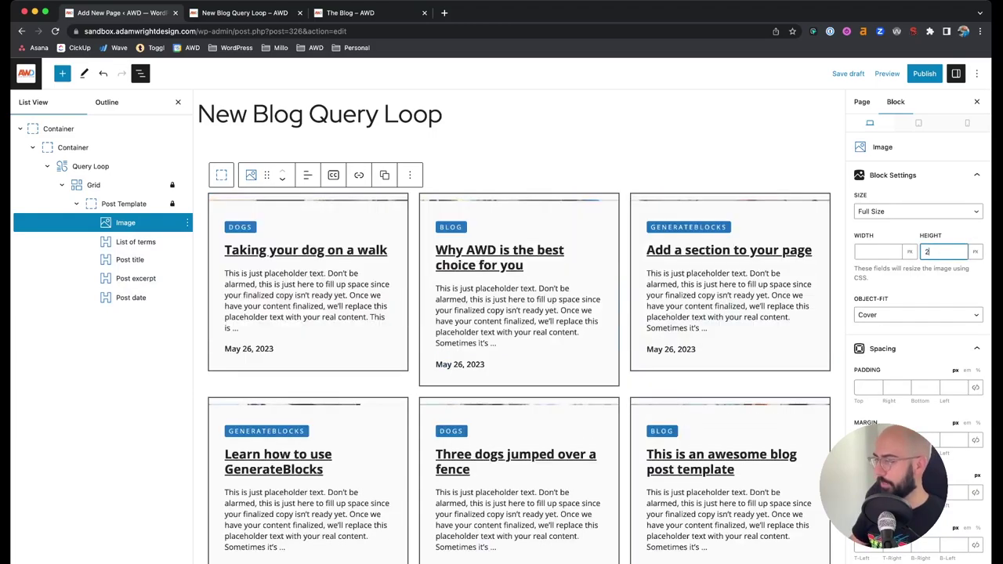
text(50)
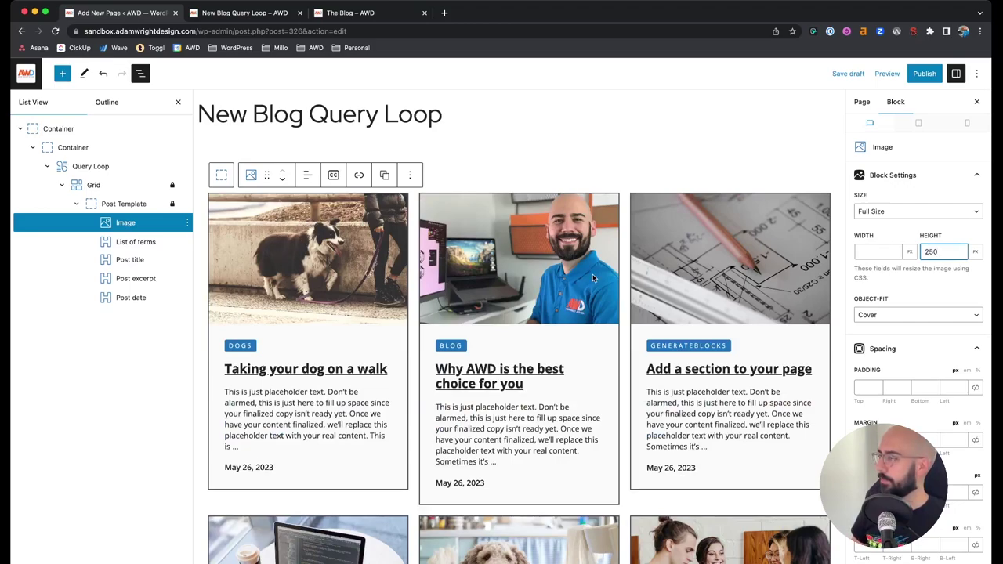
scroll(593, 278, down, 1)
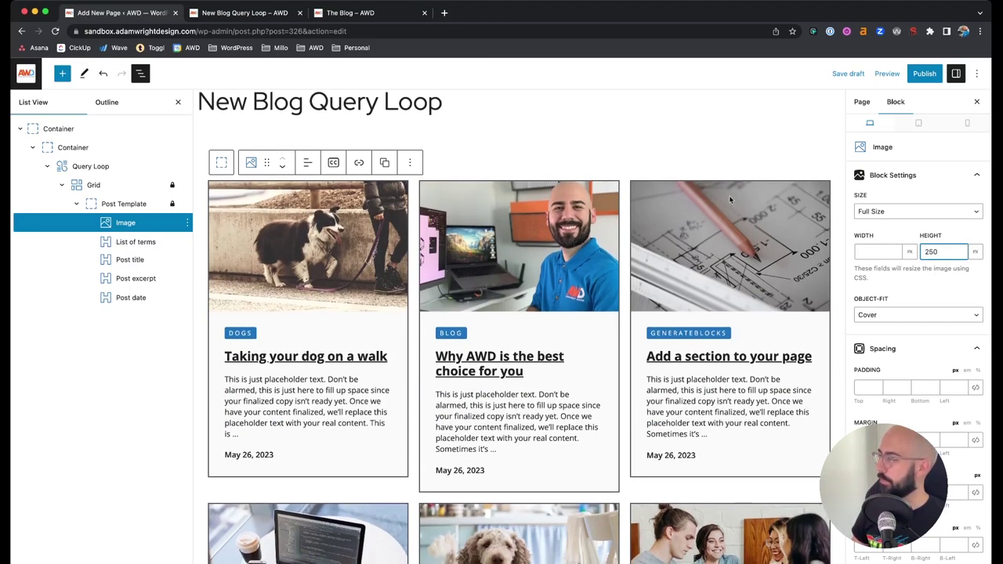
Save the page draft and reload the New Blog Query Loop preview to check the updated card grid
click(848, 73)
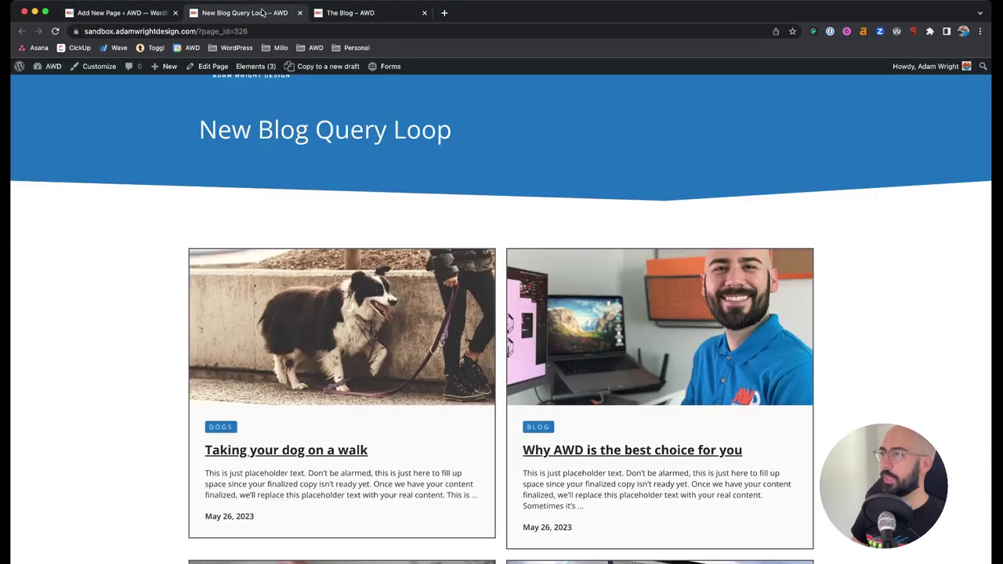
click(245, 13)
key(super+r)
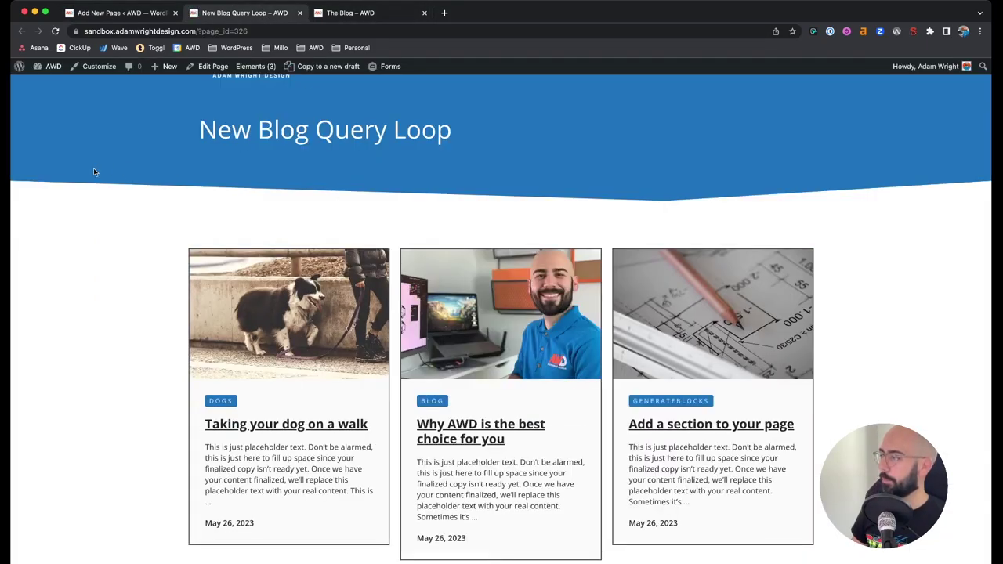
Examine both rows of the New Blog Query Loop preview for card height and date alignment
scroll(93, 167, down, 3)
scroll(93, 172, down, 2)
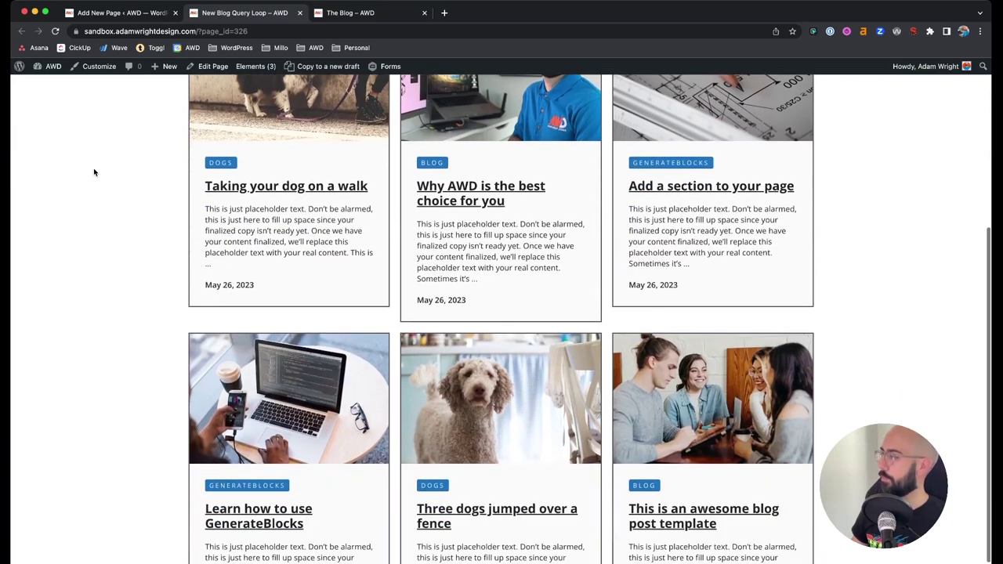
scroll(94, 172, down, 2)
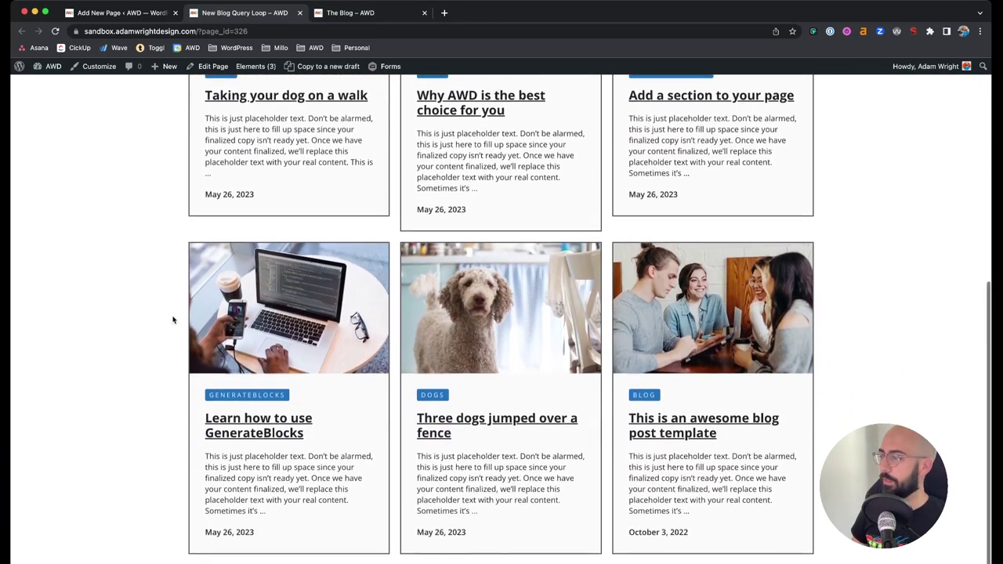
scroll(173, 319, up, 3)
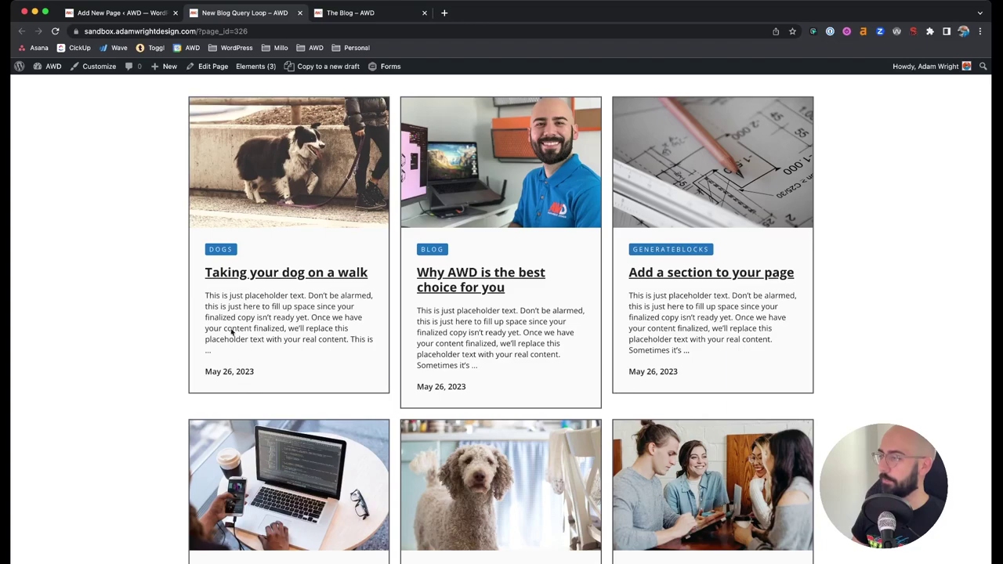
scroll(232, 312, up, 1)
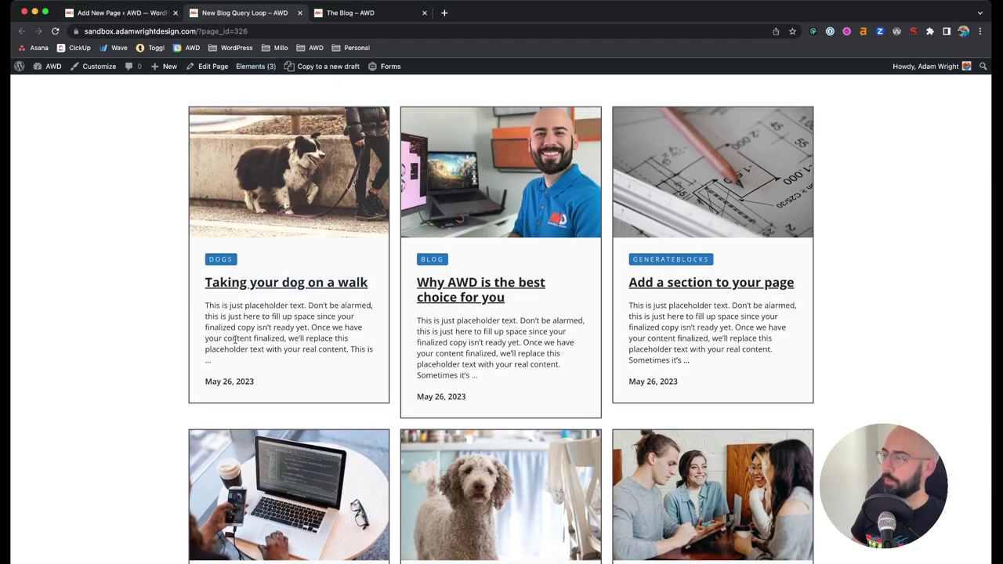
scroll(234, 338, up, 3)
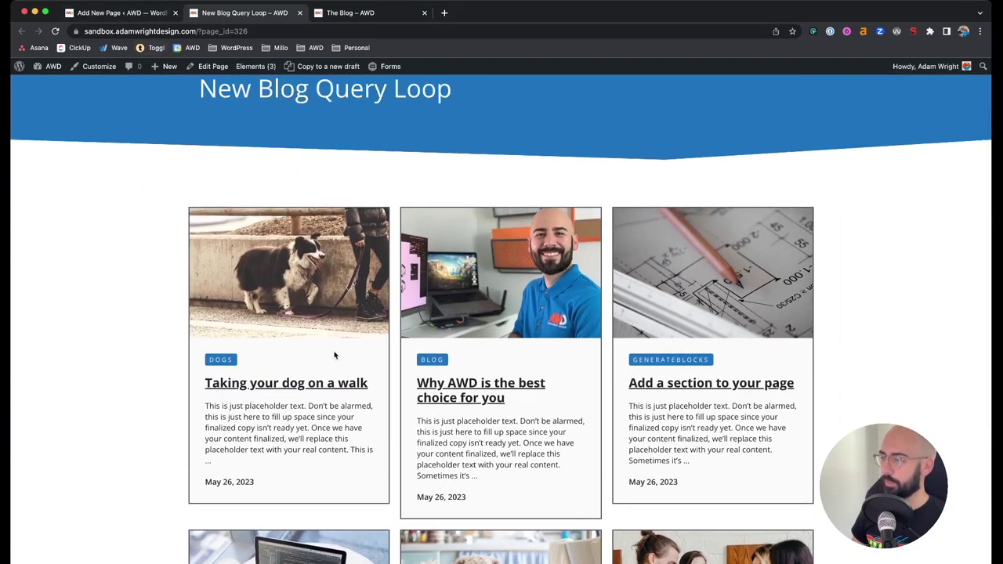
Return to the page editor and clear the Post Template container's background color
click(134, 16)
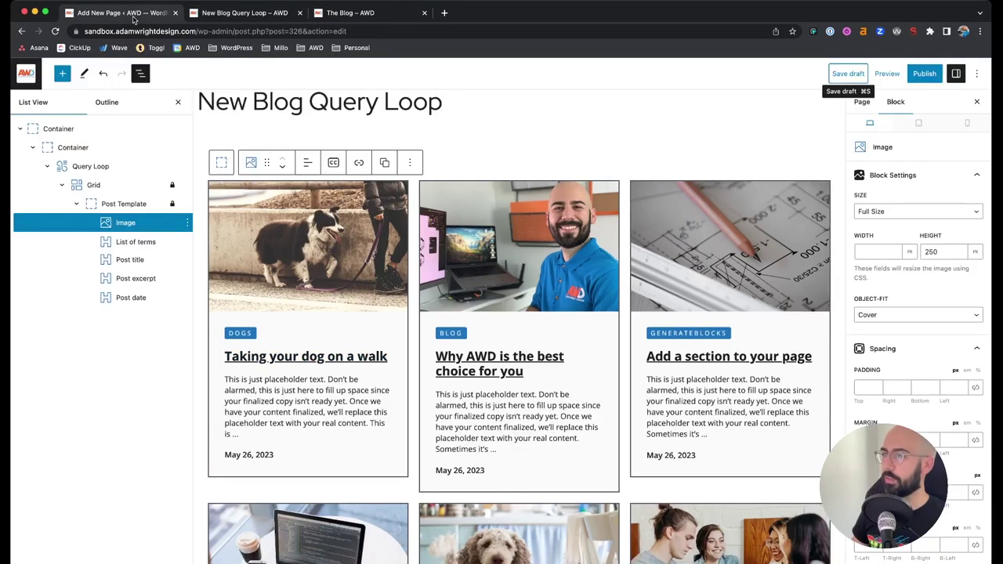
click(153, 205)
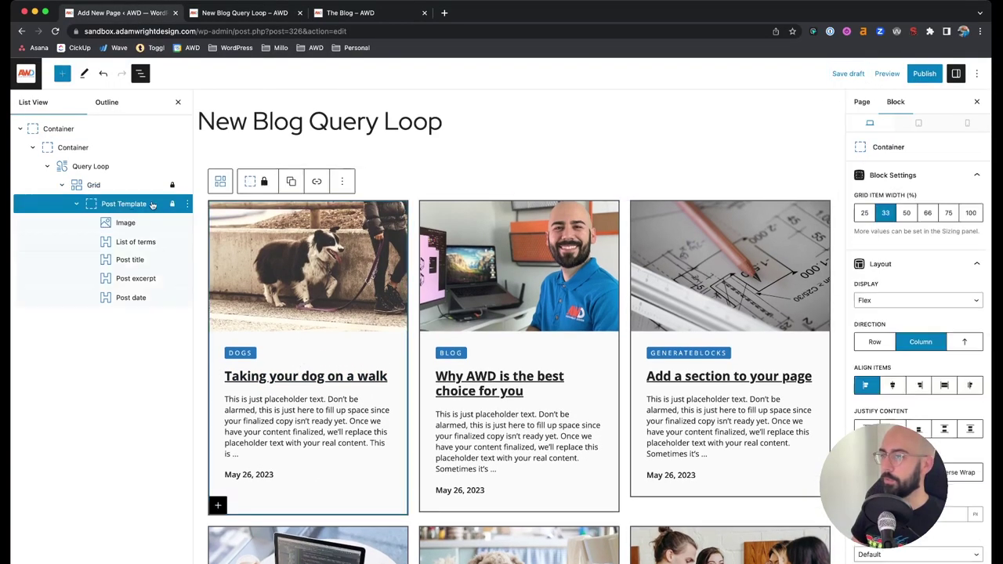
scroll(958, 431, down, 10)
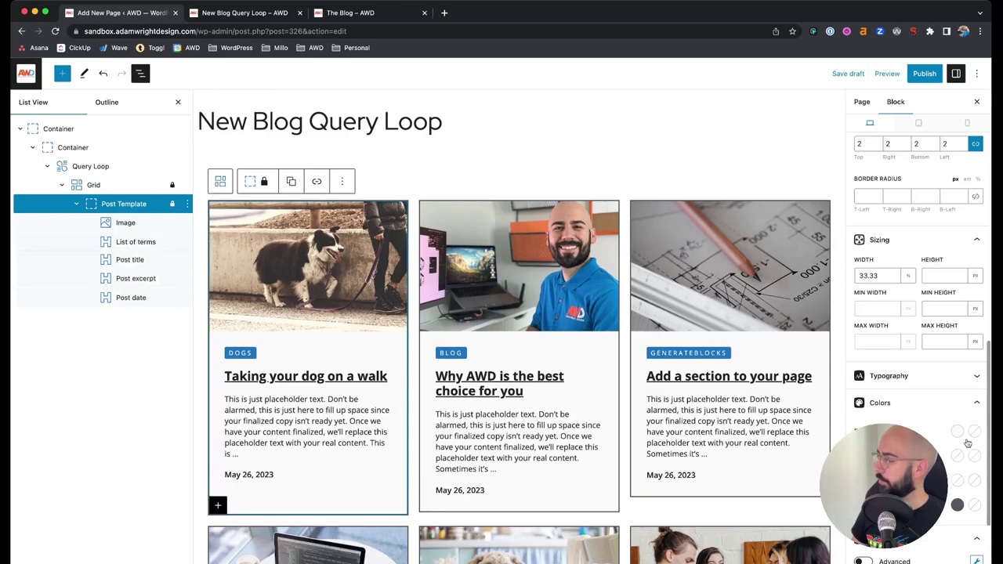
click(958, 431)
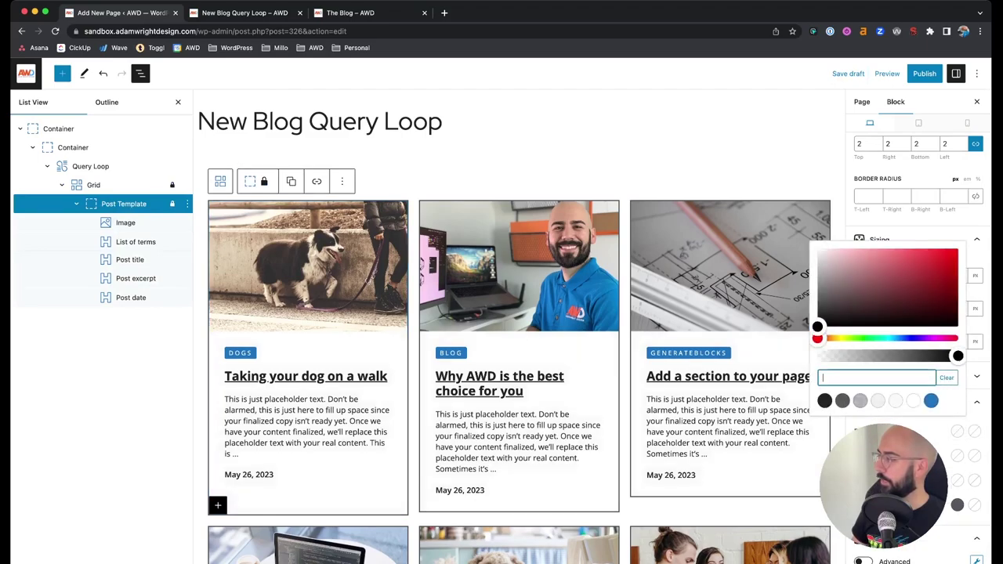
click(958, 431)
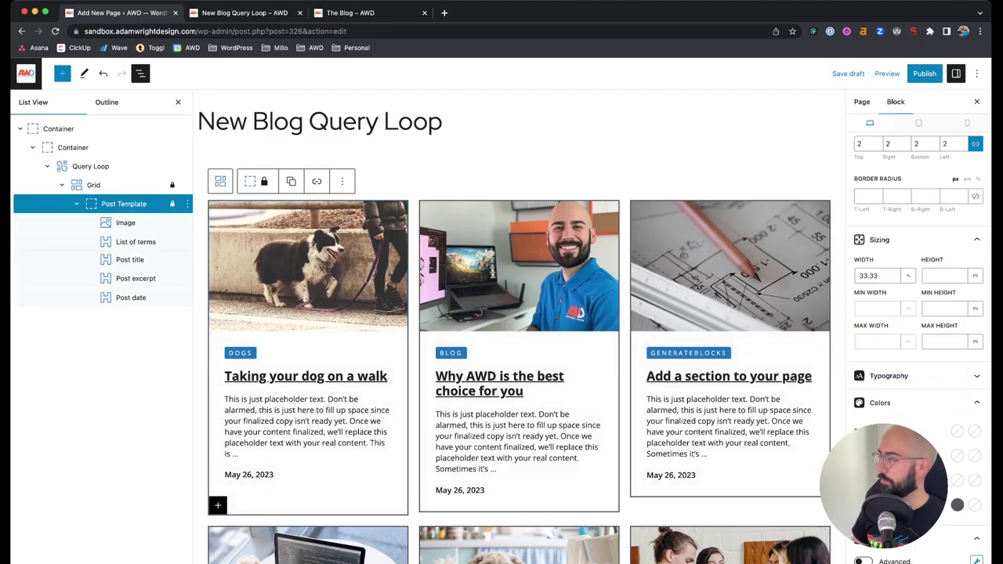
click(265, 475)
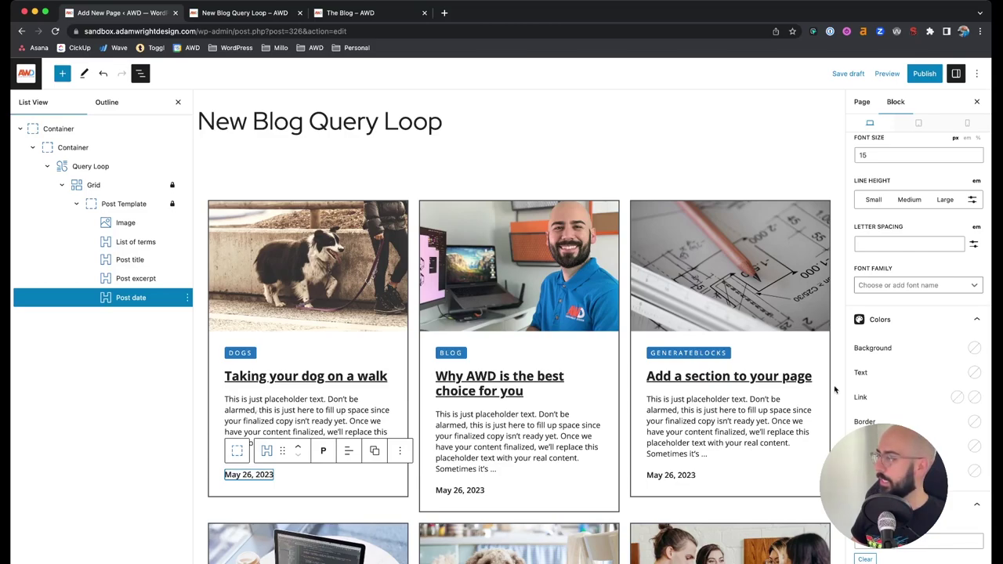
scroll(888, 376, down, 3)
Set the Post Template container's height to 100%
click(114, 206)
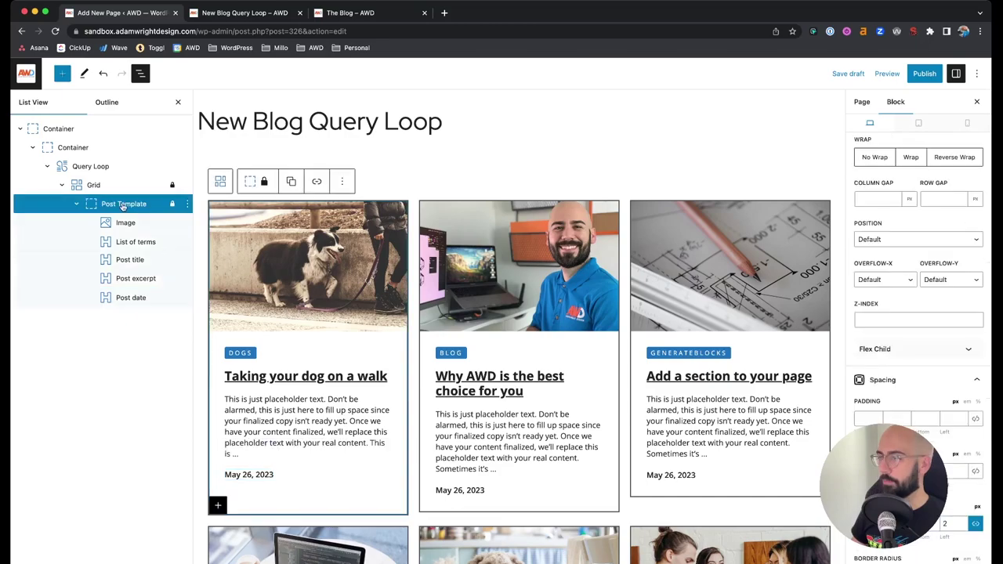
scroll(906, 371, down, 5)
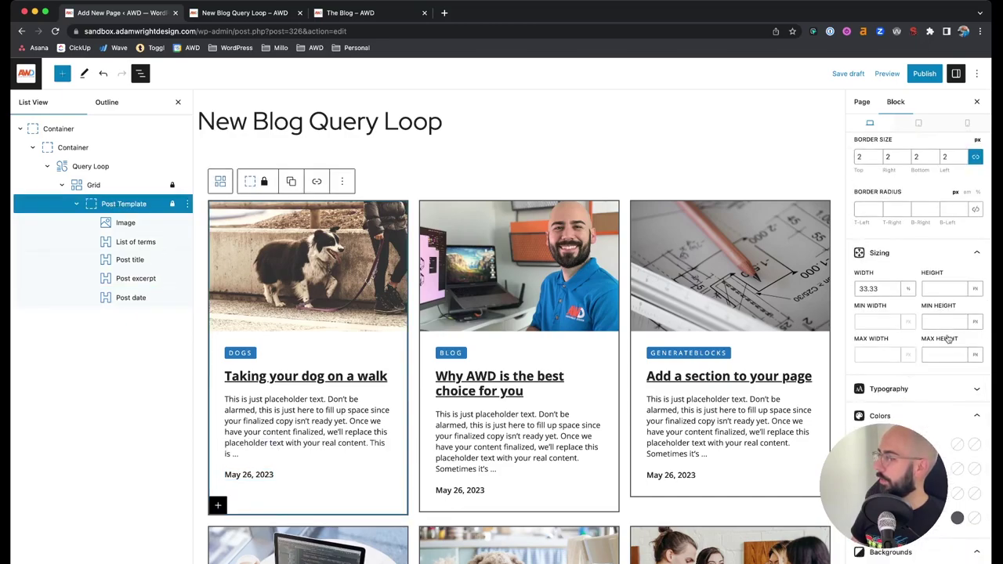
click(941, 289)
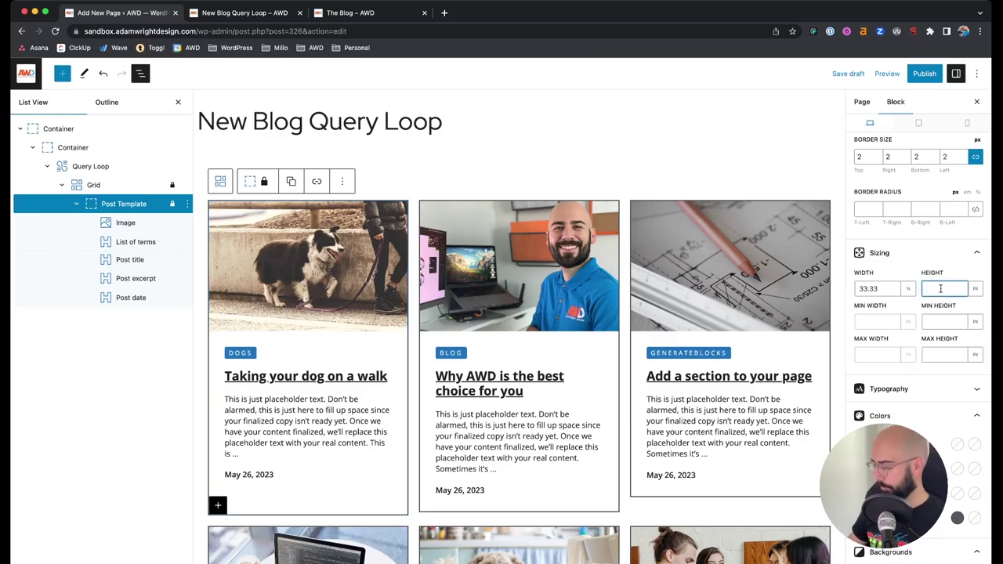
text(100)
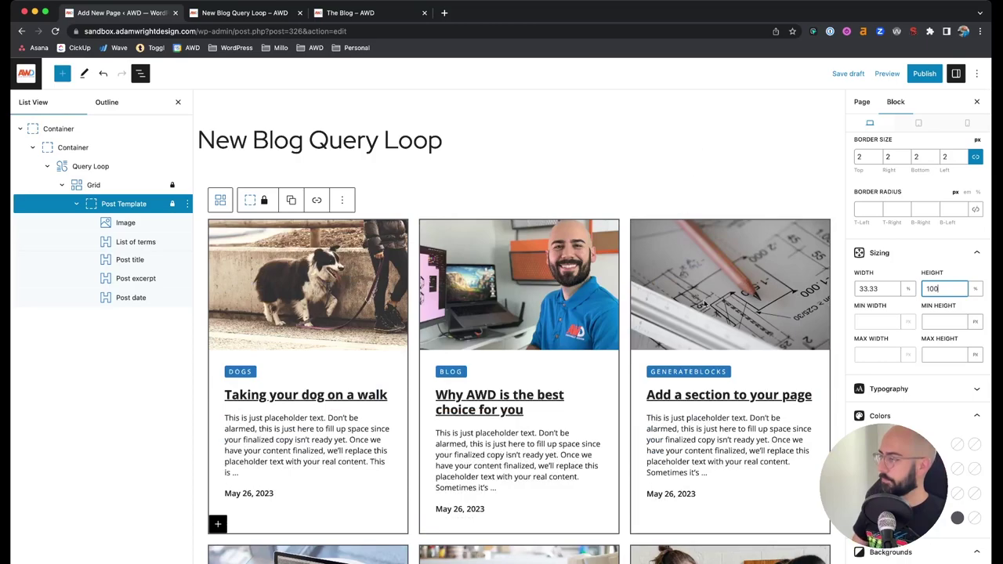
click(973, 290)
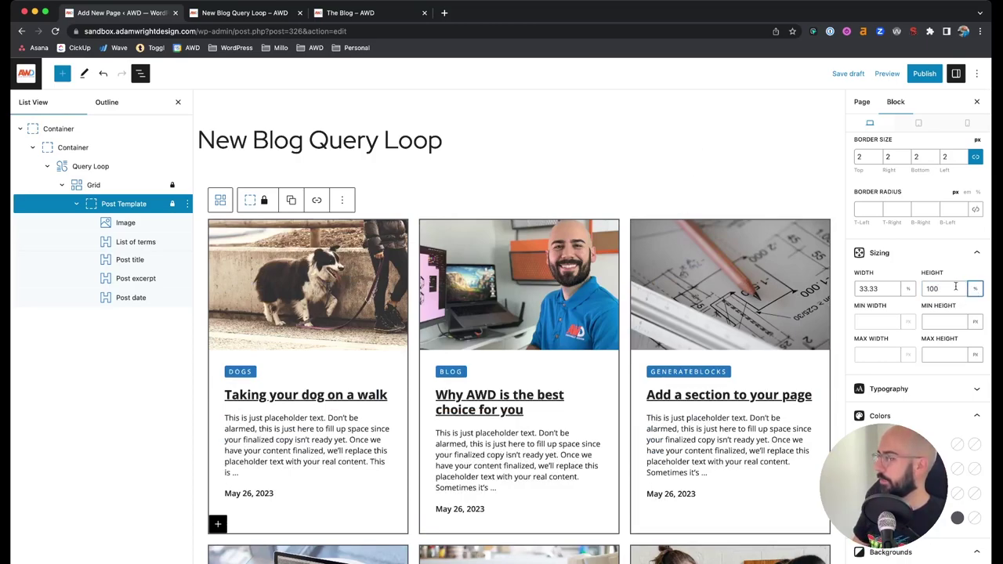
click(941, 289)
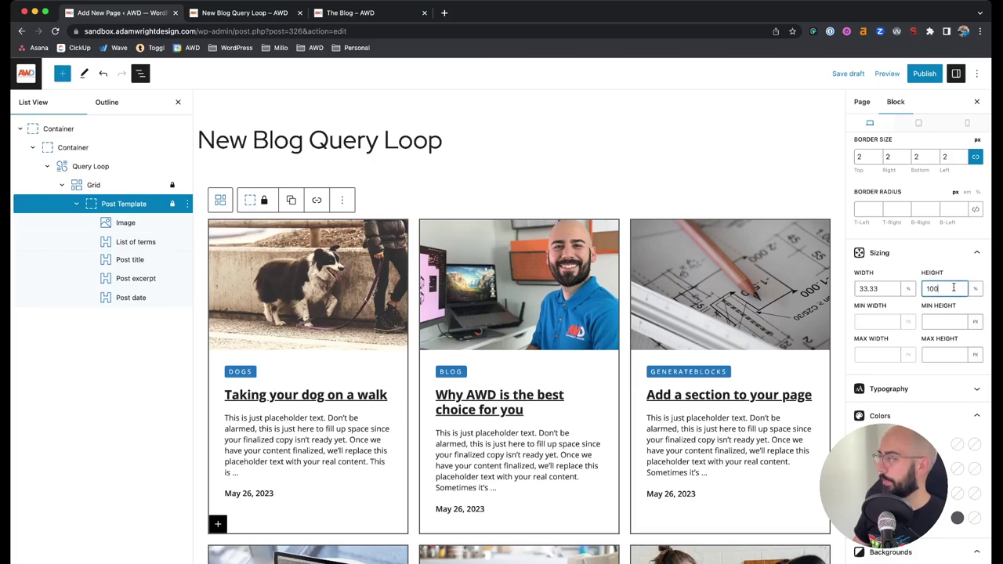
click(323, 445)
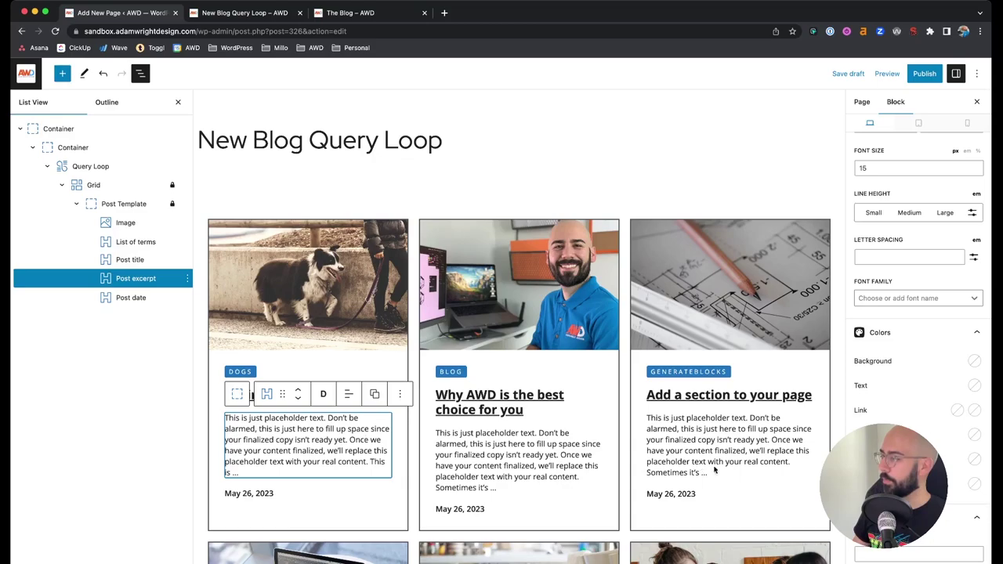
scroll(683, 517, down, 2)
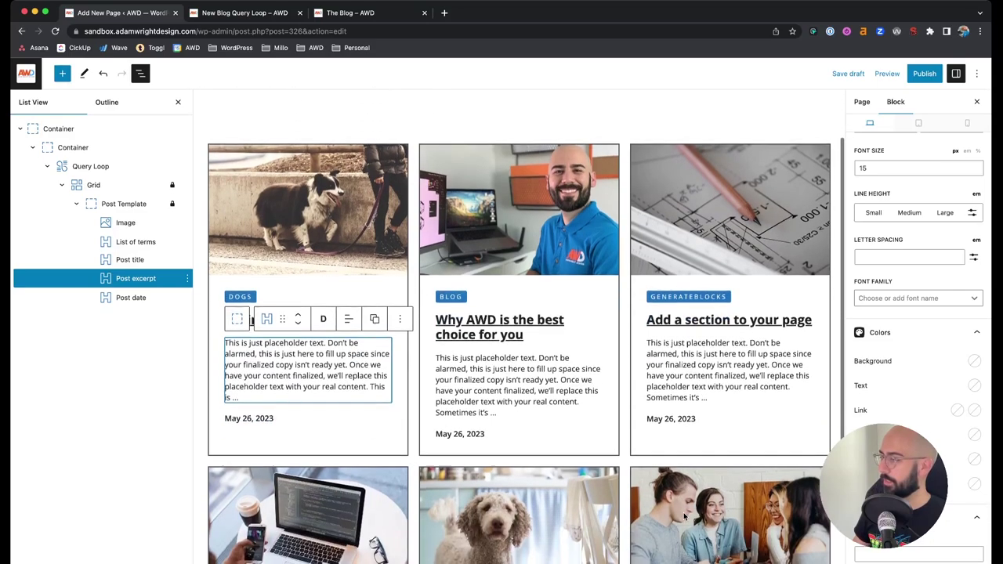
Set the Post date headline's top margin to auto
click(244, 420)
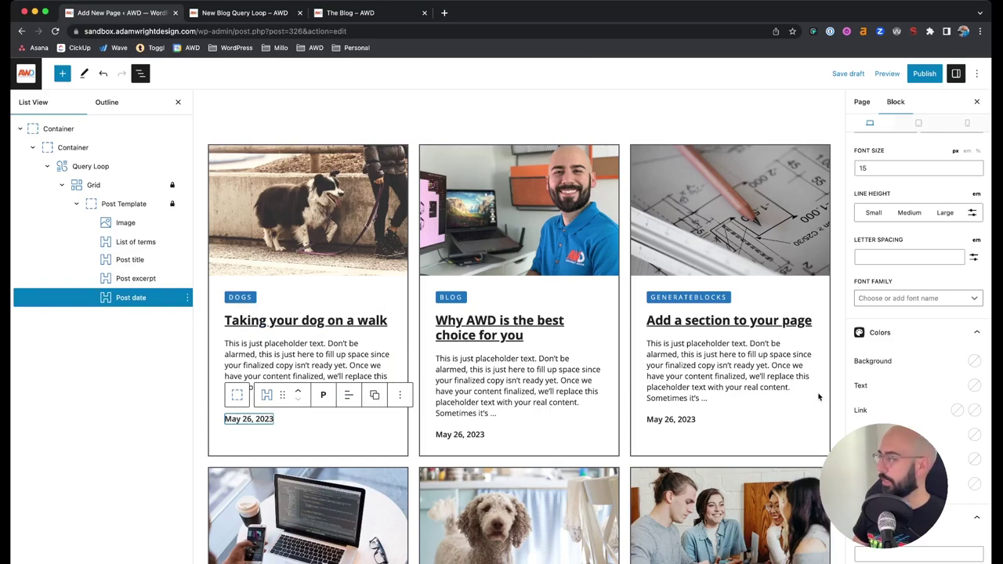
scroll(885, 345, down, 5)
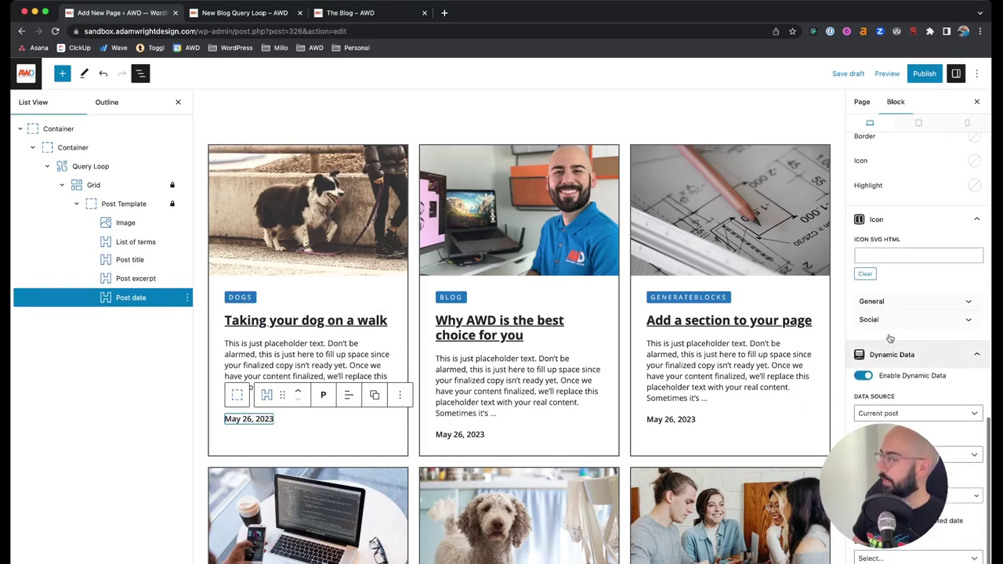
scroll(889, 338, up, 10)
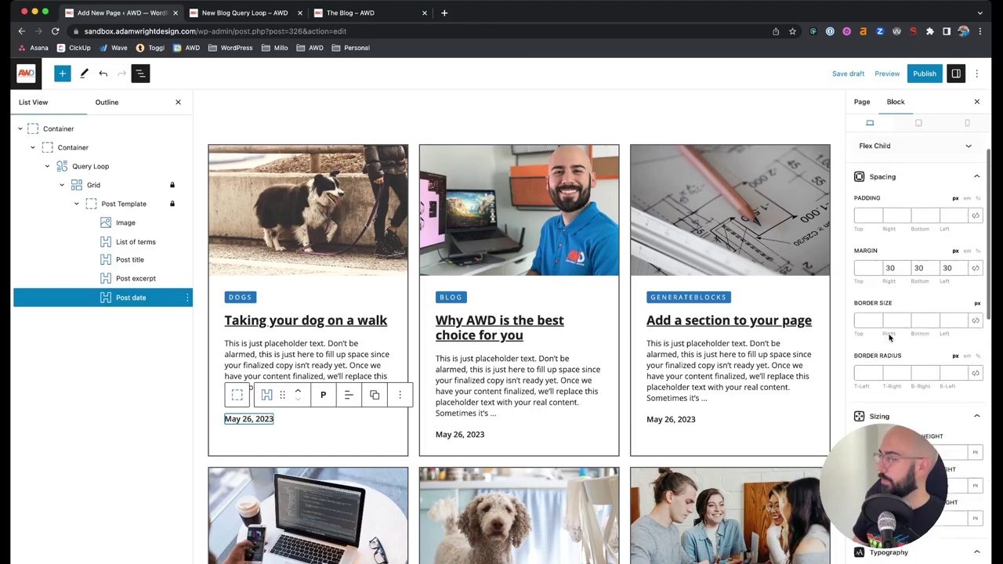
scroll(890, 337, up, 2)
click(864, 338)
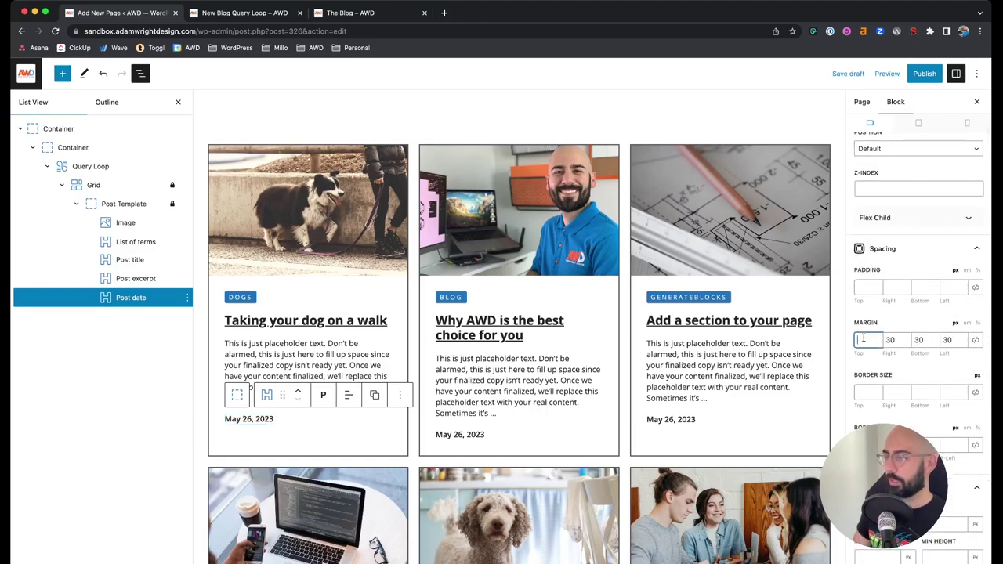
text(auto)
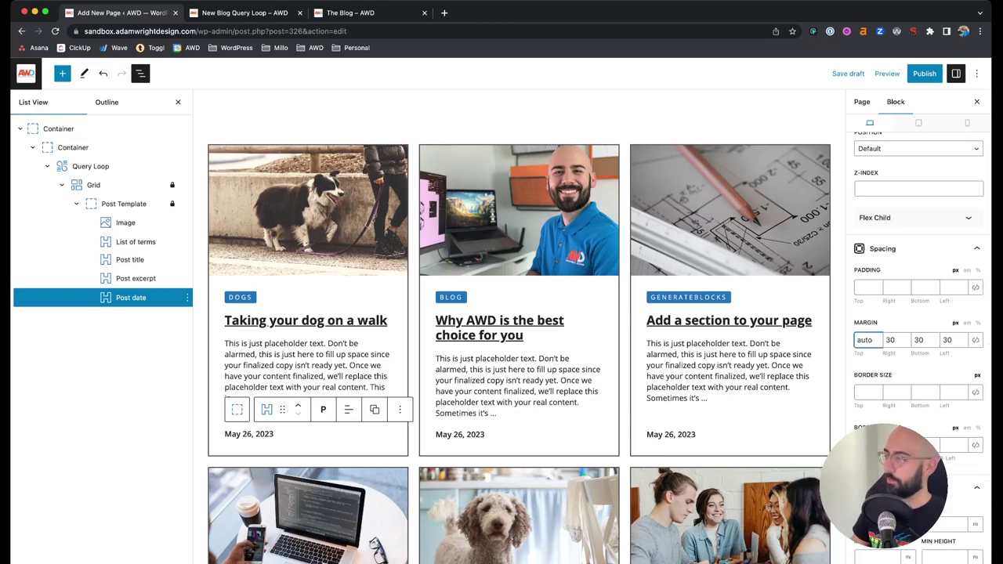
click(290, 361)
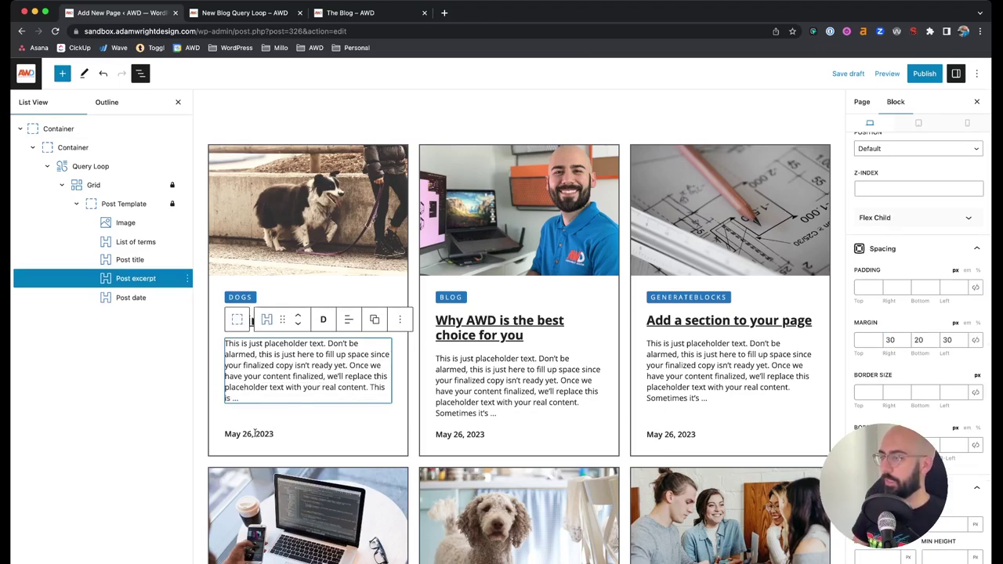
Save the page draft and reload the New Blog Query Loop preview to check the card heights and date positions
click(847, 74)
click(291, 14)
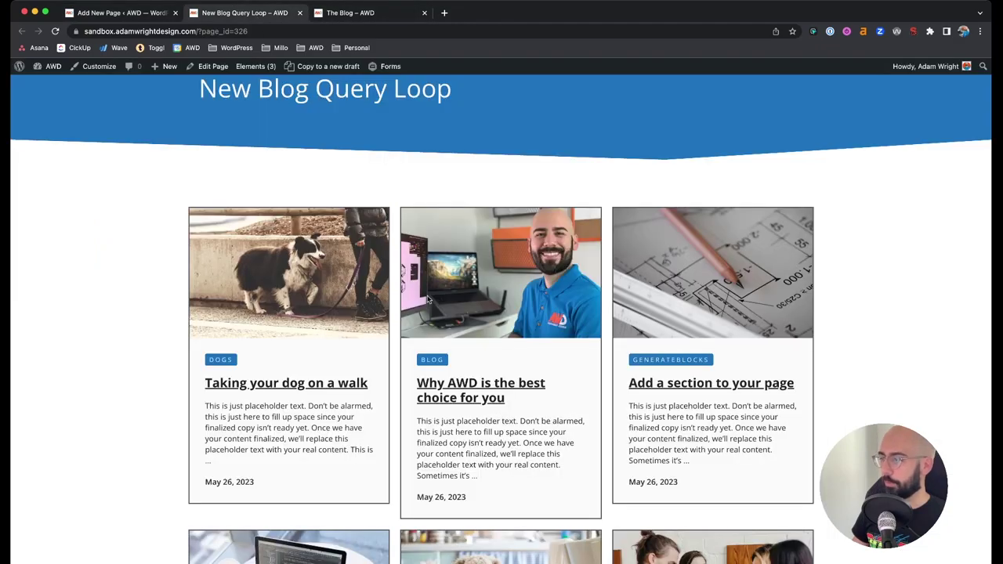
key(super+r)
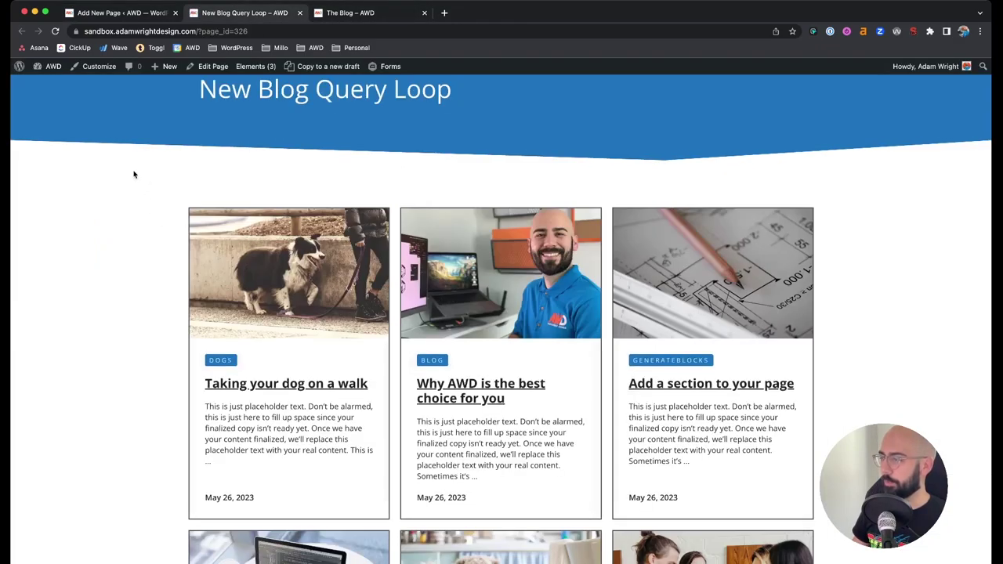
scroll(134, 174, down, 1)
scroll(134, 174, down, 5)
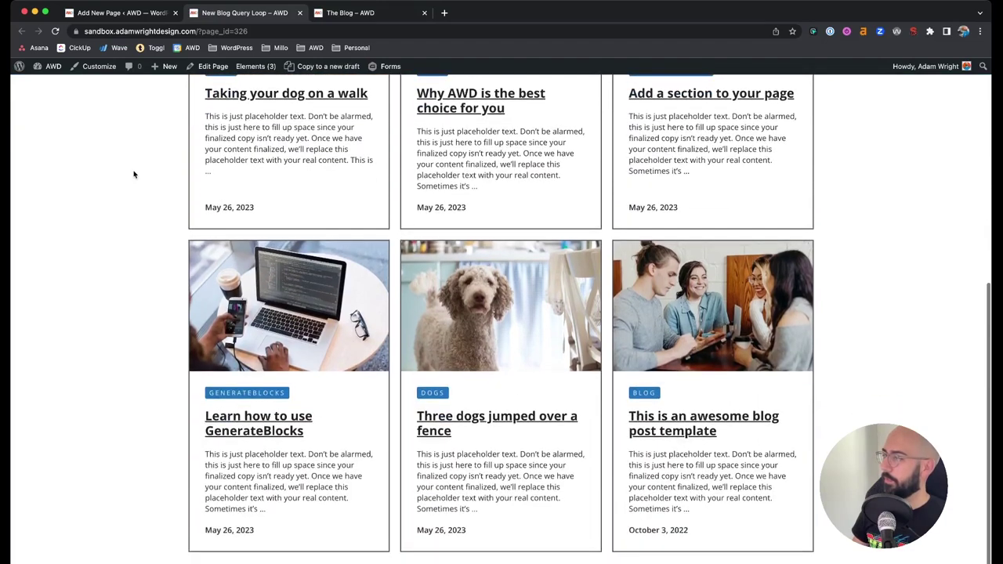
scroll(134, 174, up, 2)
scroll(134, 174, up, 3)
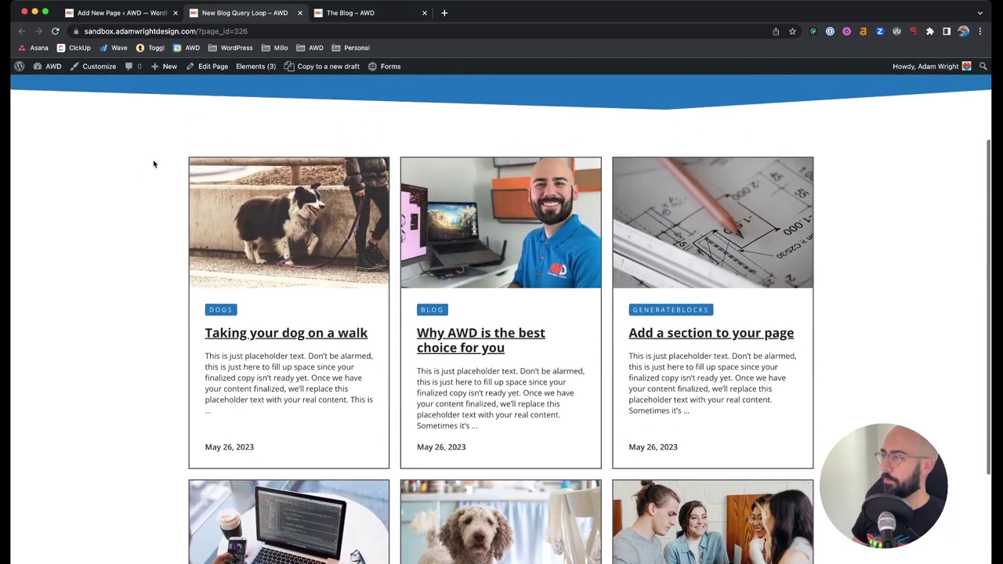
Compare the previewed card grid with The Blog page's cards, including excerpt text size and date styling
click(353, 12)
click(245, 13)
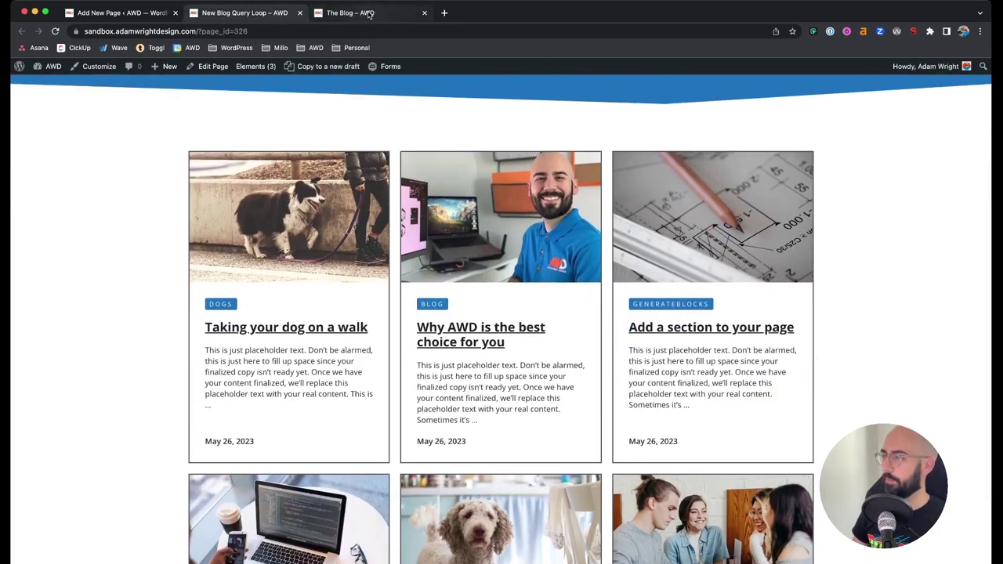
click(368, 13)
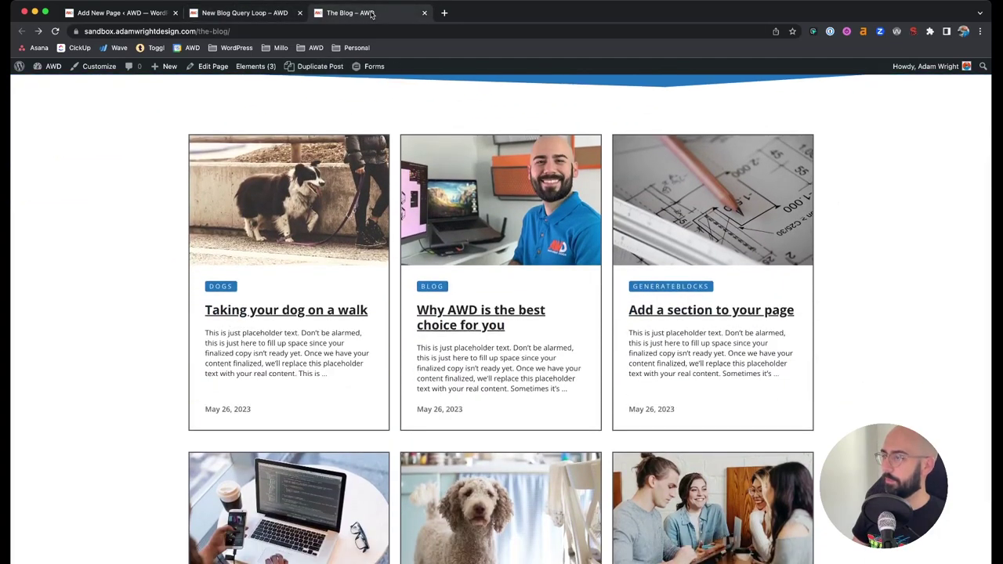
click(271, 14)
Return to the page editor and set the Post excerpt's font size to 14 px
click(171, 13)
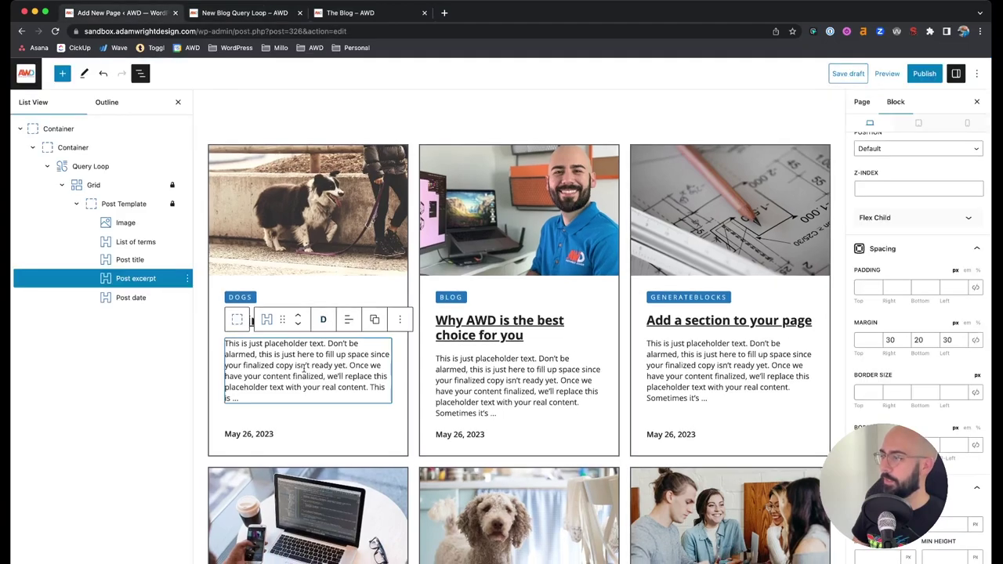
scroll(909, 370, down, 3)
scroll(909, 368, up, 3)
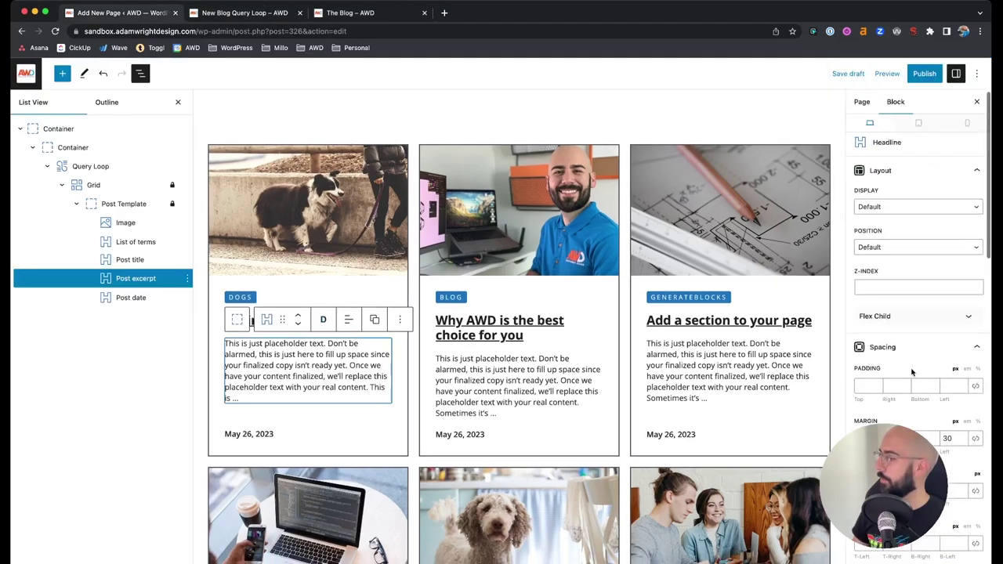
scroll(885, 337, down, 5)
scroll(884, 331, down, 3)
click(881, 317)
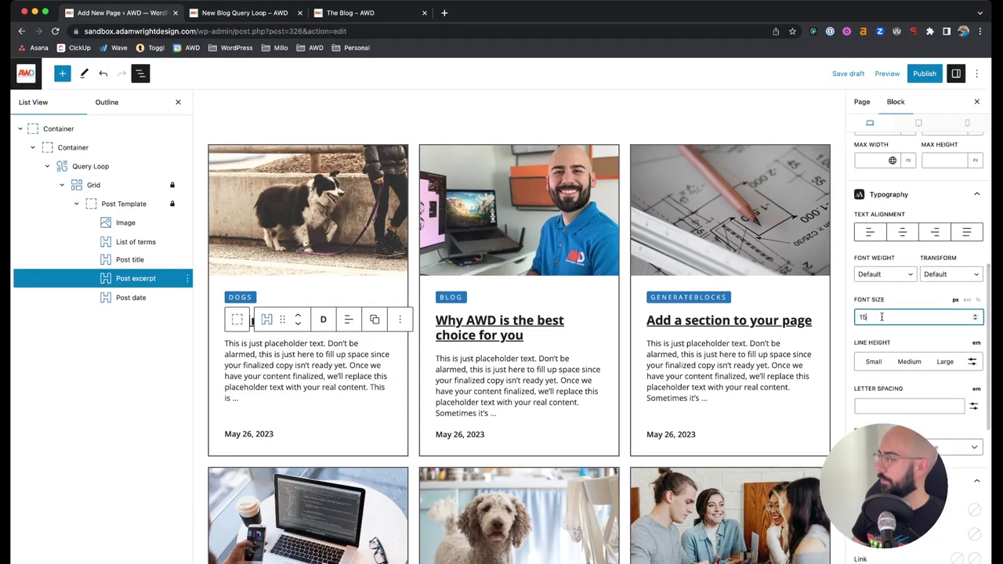
text(15)
key(Down)
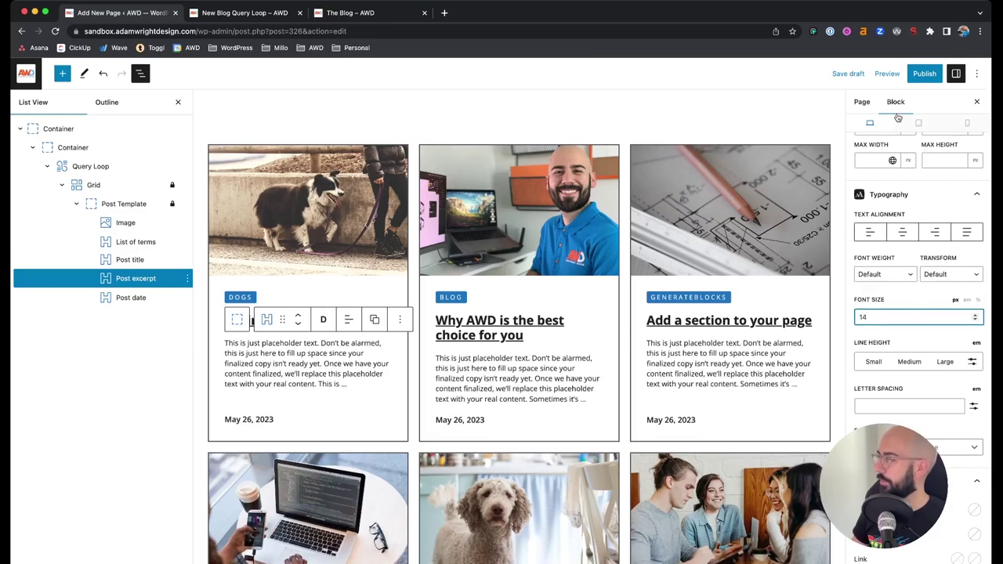
Save the page draft and compare its refreshed preview with The Blog page's card grid
click(851, 76)
click(887, 74)
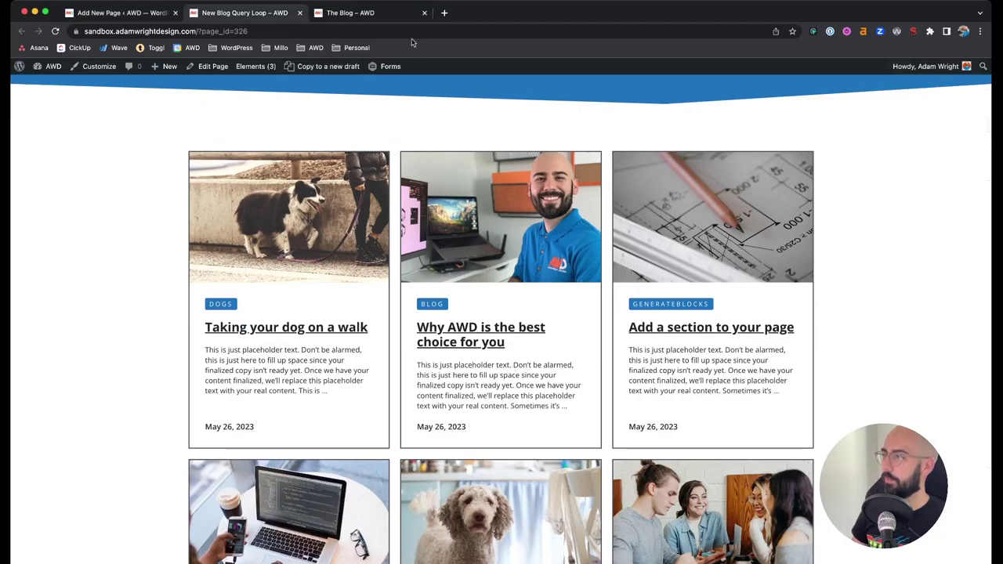
click(344, 12)
click(245, 14)
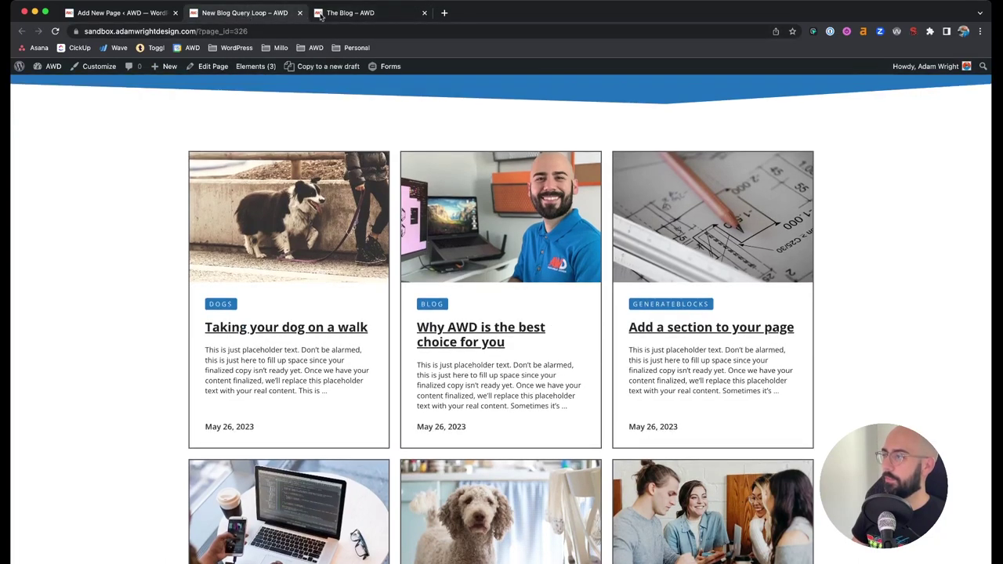
click(324, 14)
click(245, 14)
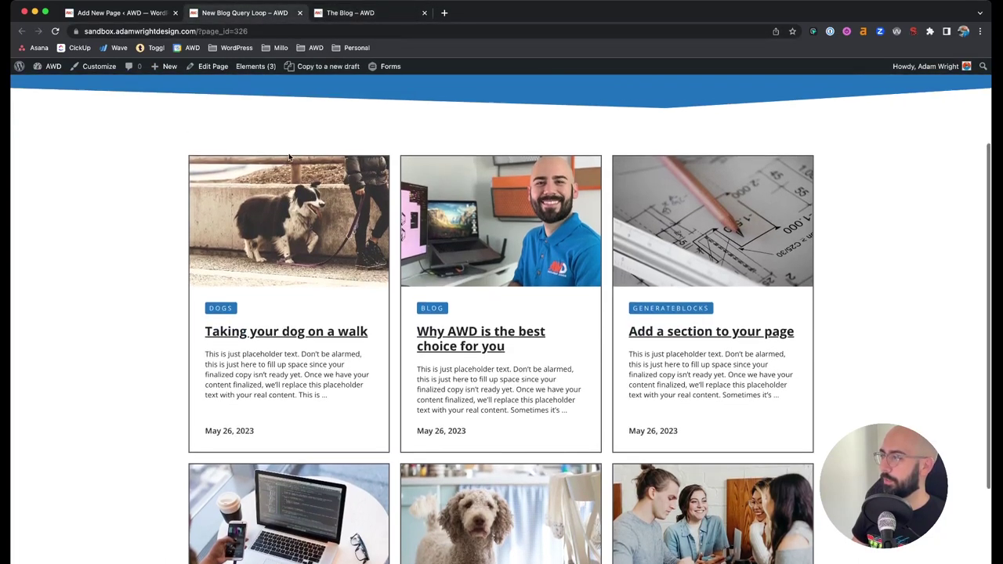
Return to the page editor and set the Post Template's grid item width to 50% for tablet, checking the card layout
click(118, 13)
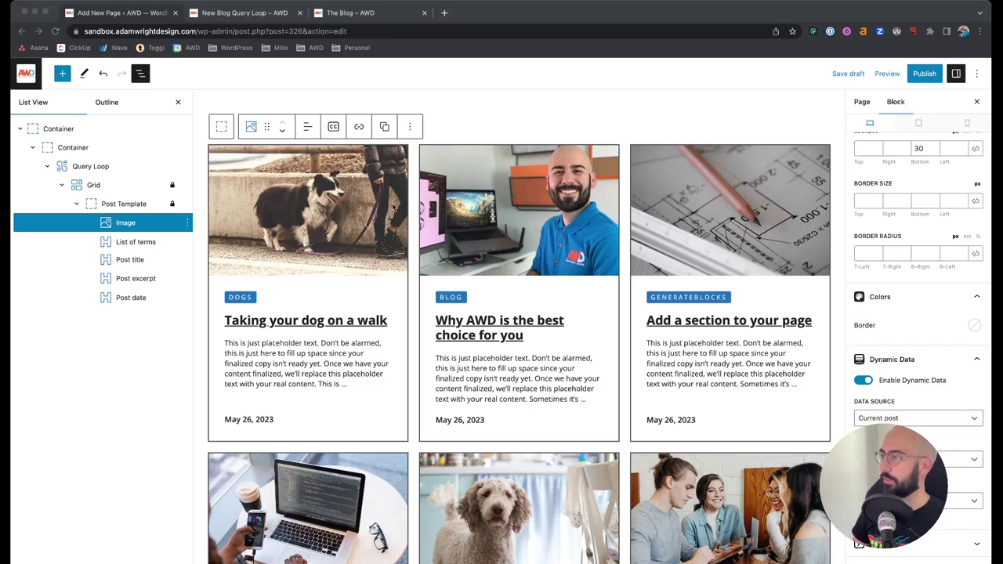
click(122, 206)
click(918, 123)
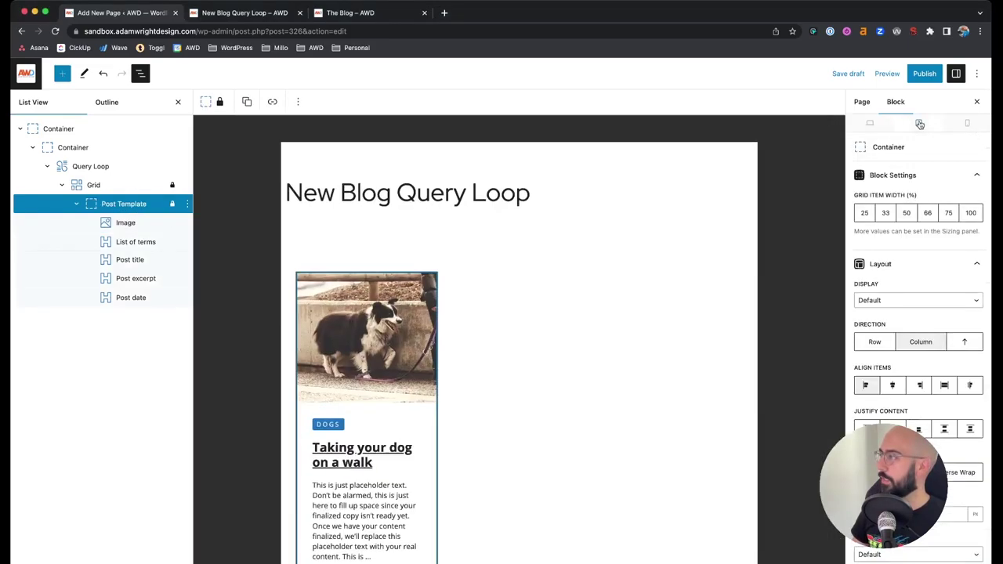
scroll(482, 181, down, 10)
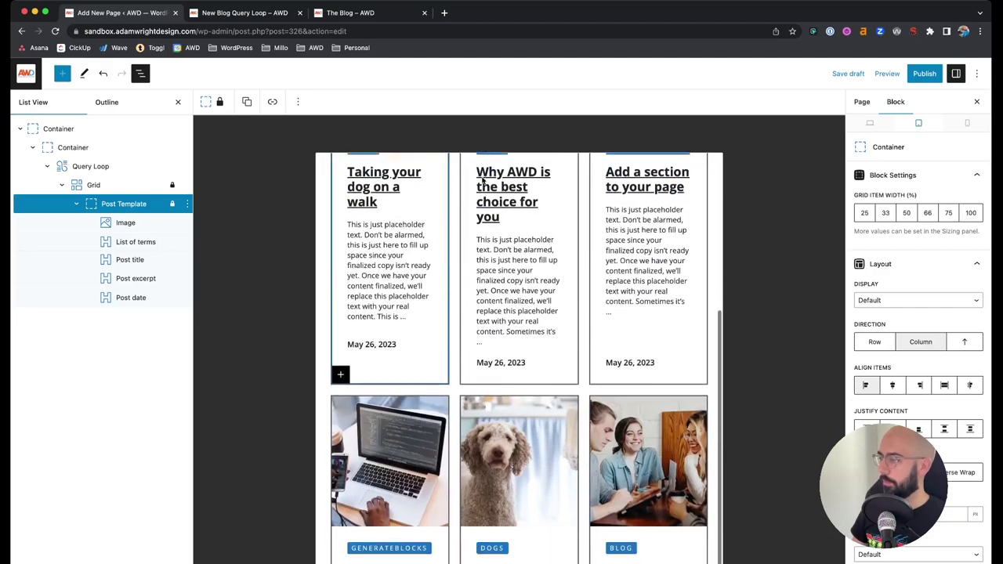
scroll(482, 180, up, 10)
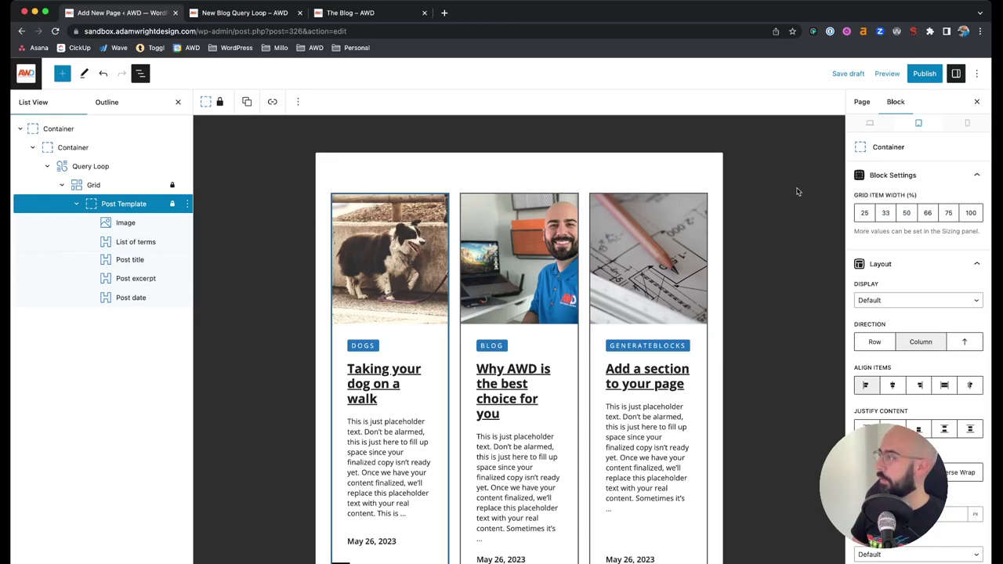
click(907, 212)
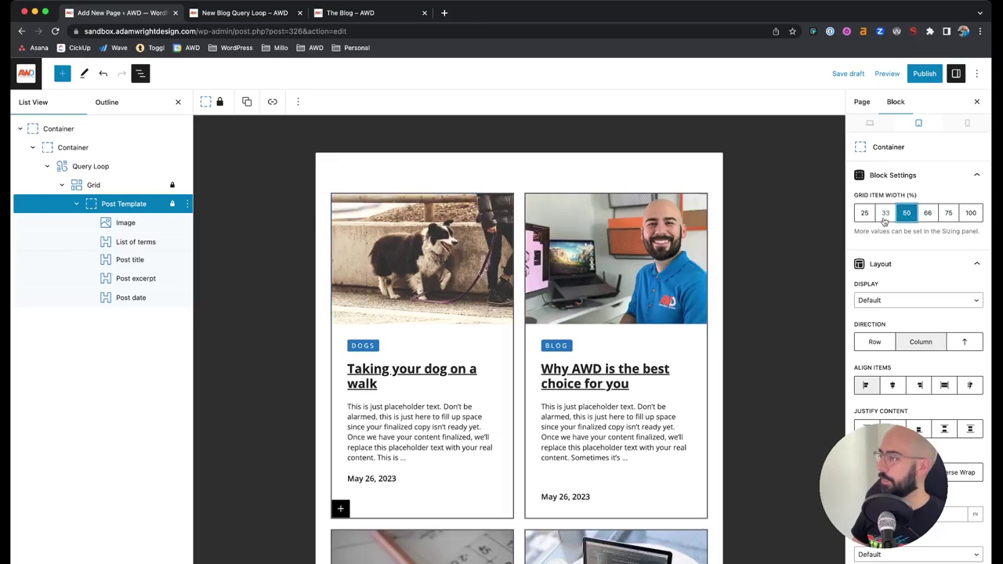
click(627, 204)
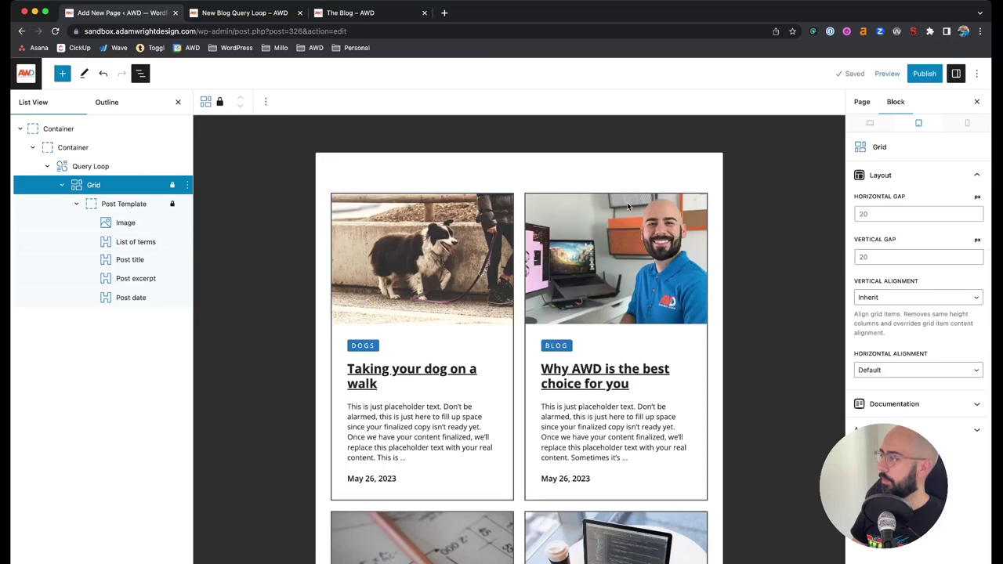
scroll(643, 174, down, 8)
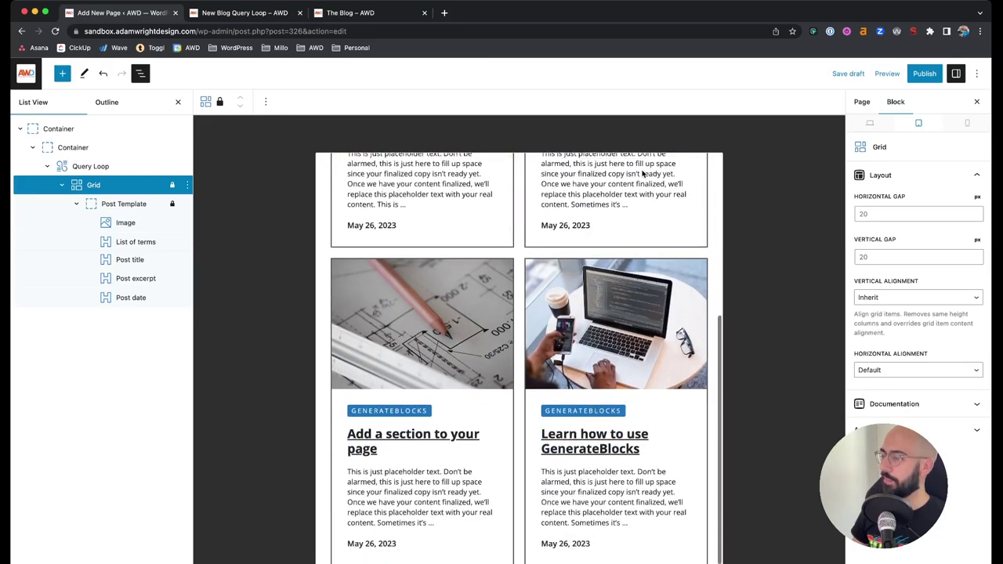
scroll(643, 174, up, 6)
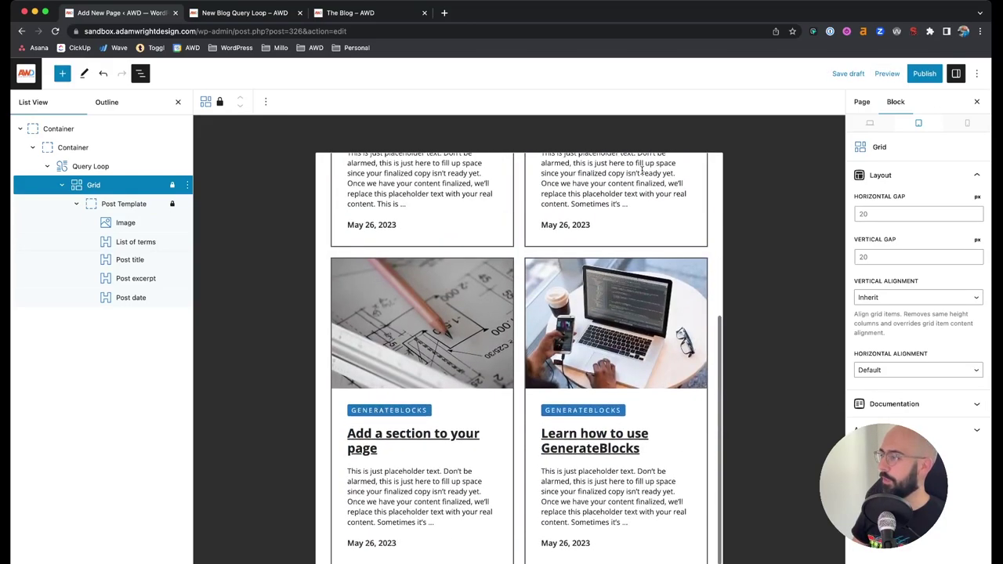
scroll(643, 174, up, 3)
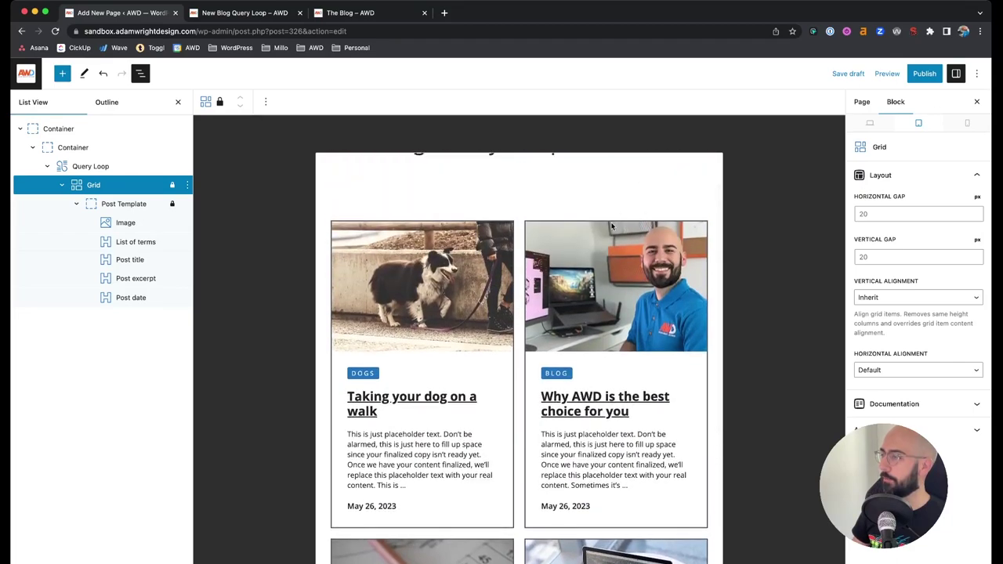
Set the post card Image's height to 225 px for tablet
click(124, 226)
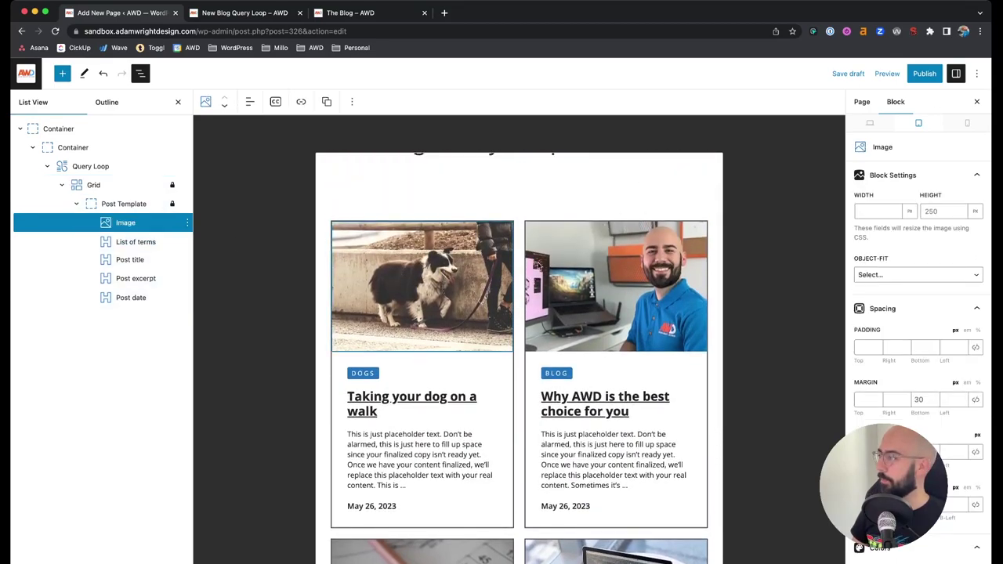
click(943, 212)
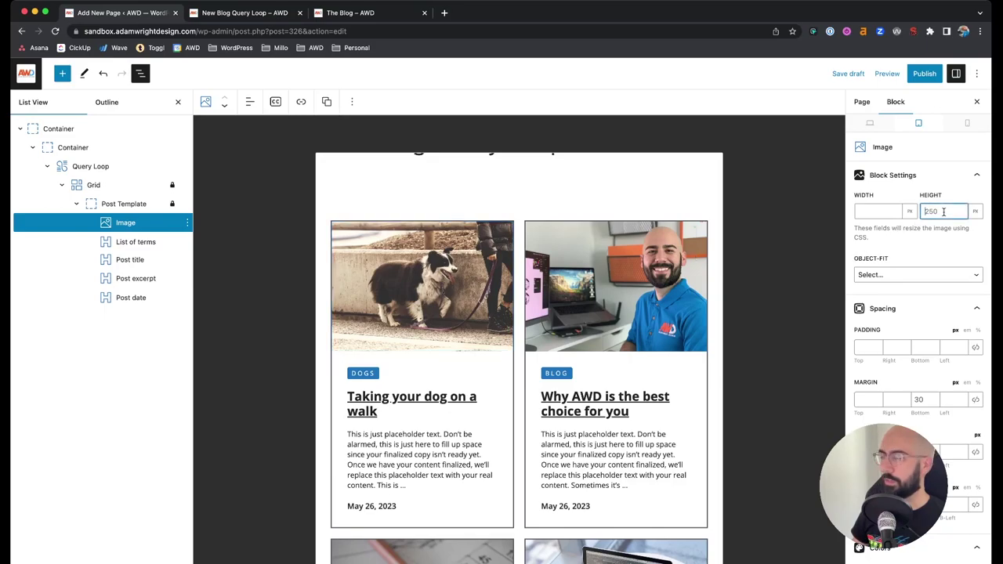
text(225)
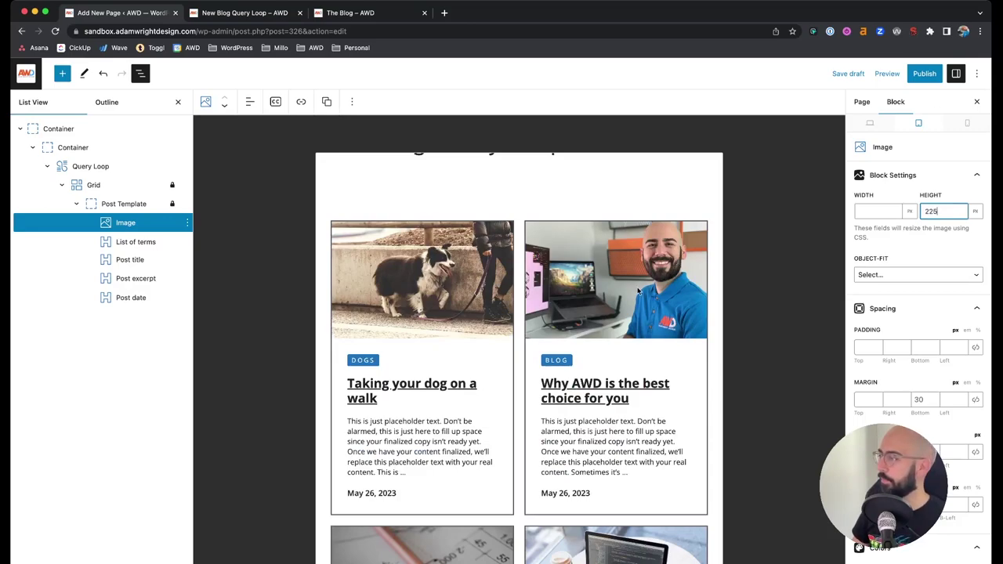
click(595, 500)
scroll(594, 500, down, 3)
scroll(594, 499, up, 4)
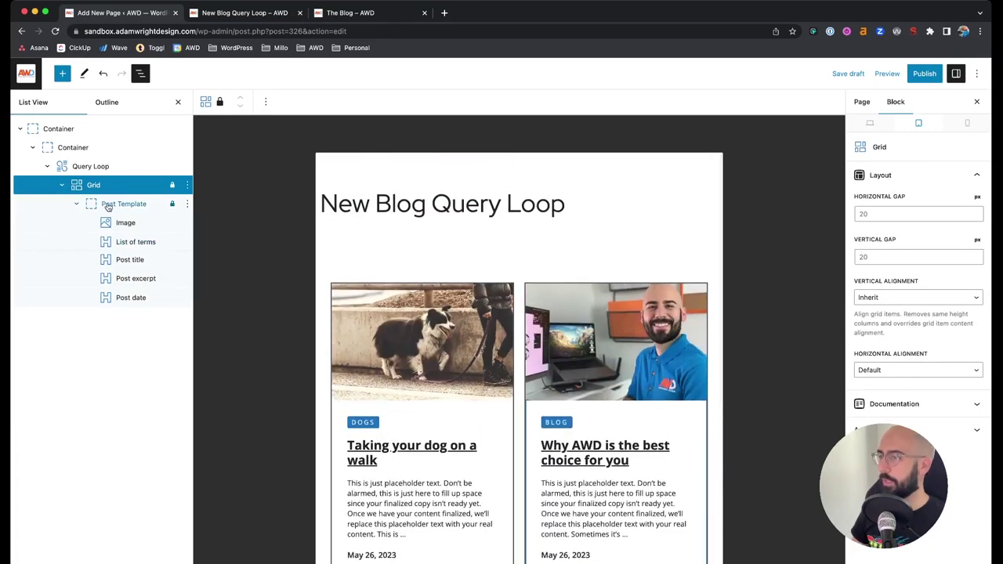
Review the cards in mobile view and set the Image's height to 200 px for mobile
click(967, 123)
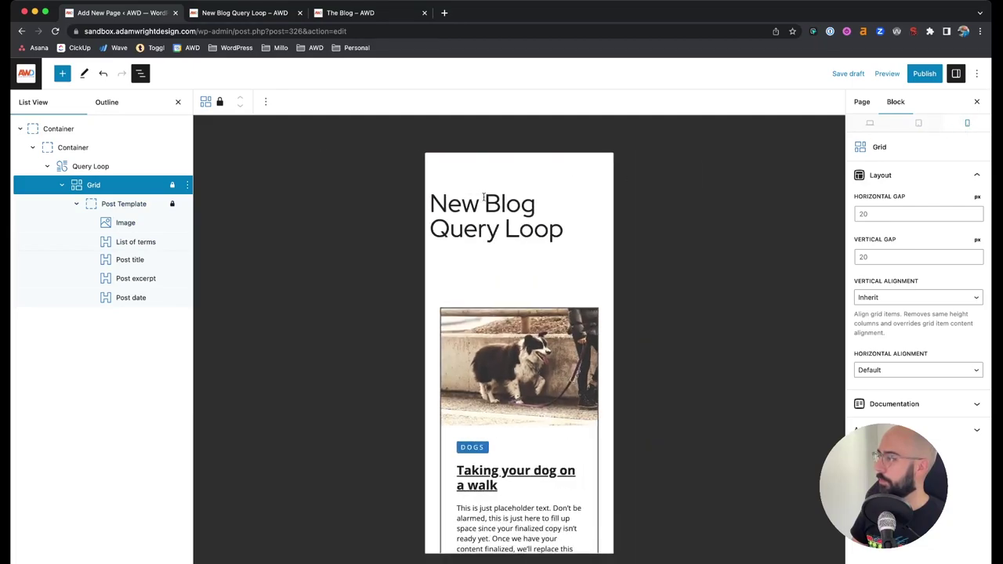
scroll(517, 252, down, 3)
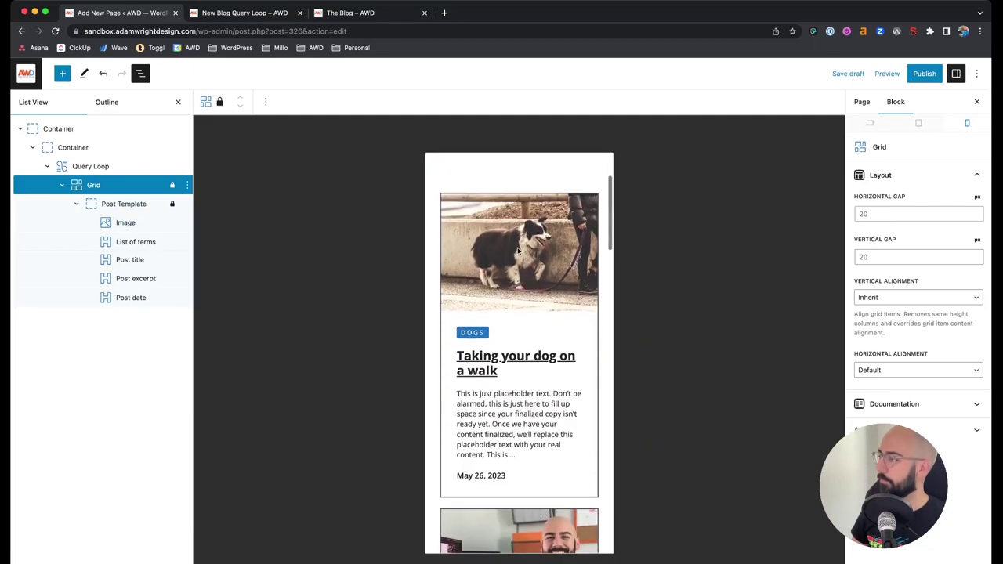
scroll(517, 252, up, 1)
scroll(517, 252, down, 4)
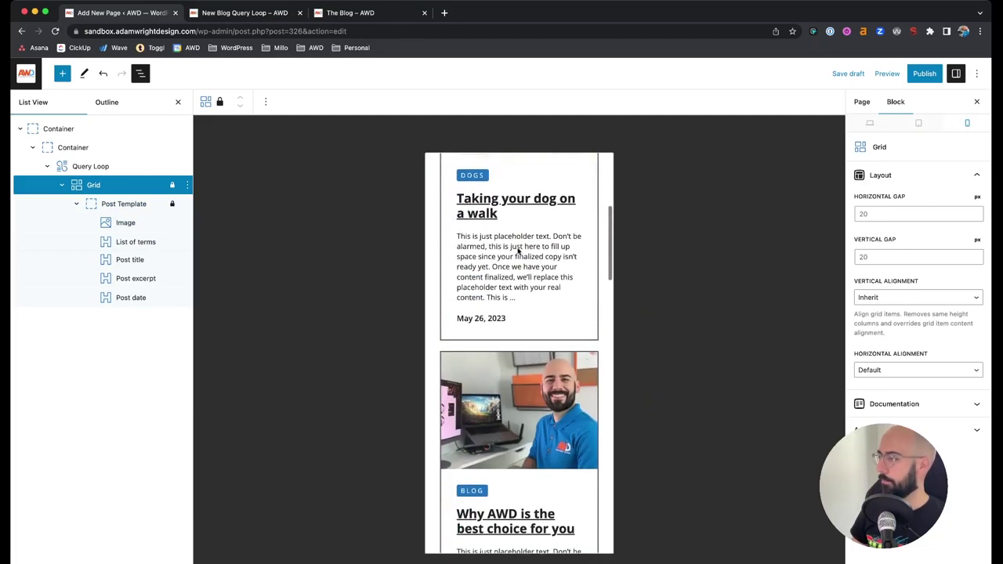
scroll(517, 251, up, 5)
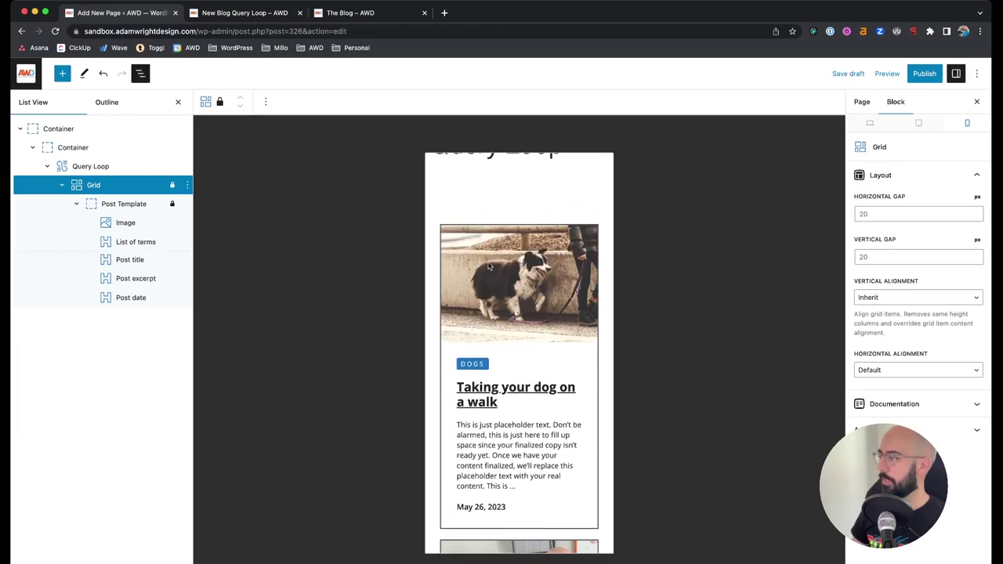
click(150, 227)
click(946, 210)
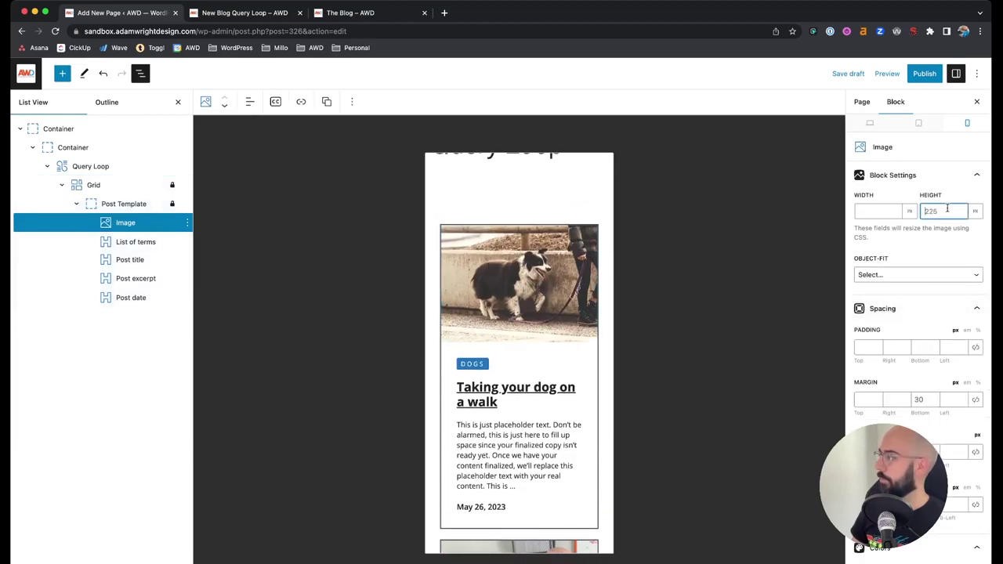
text(200)
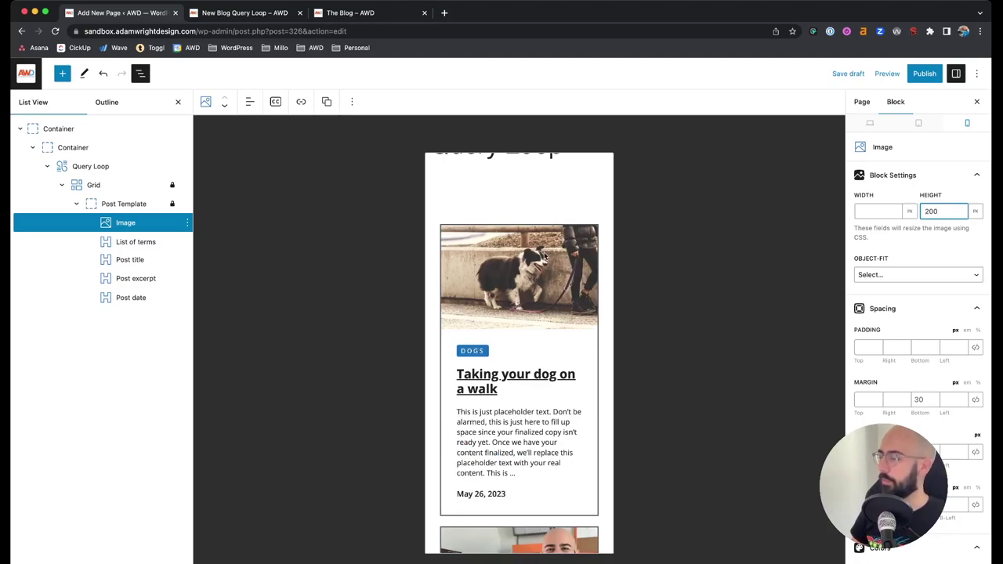
Look through all the stacked post cards in mobile view to check their images, text and spacing
scroll(545, 257, down, 1)
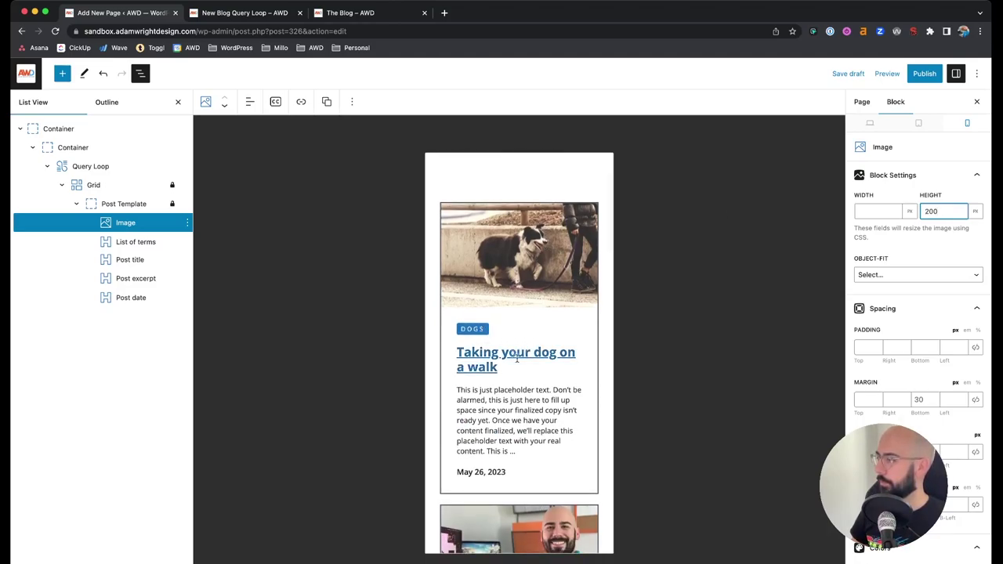
scroll(517, 360, down, 3)
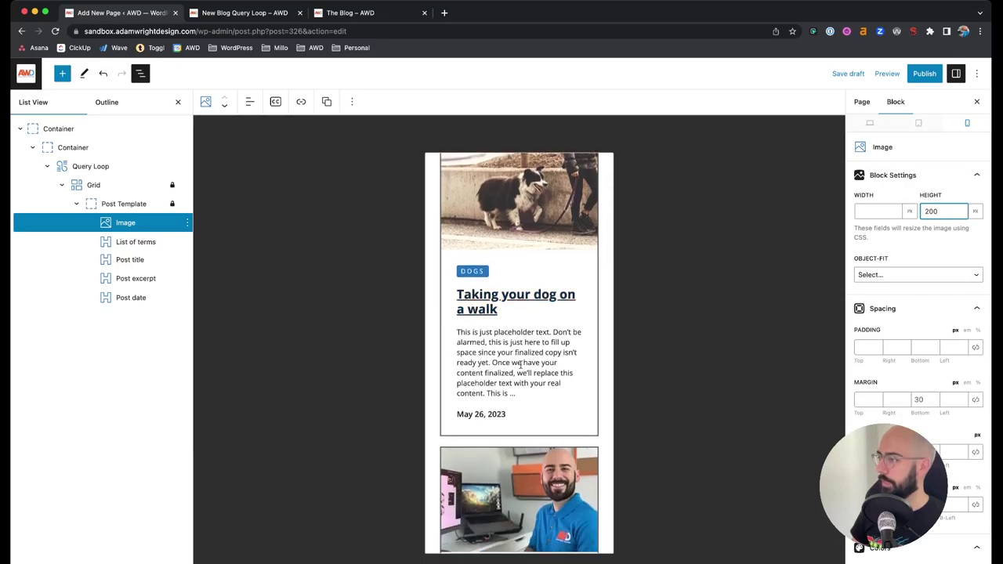
scroll(520, 364, down, 2)
scroll(520, 364, down, 5)
scroll(521, 367, down, 15)
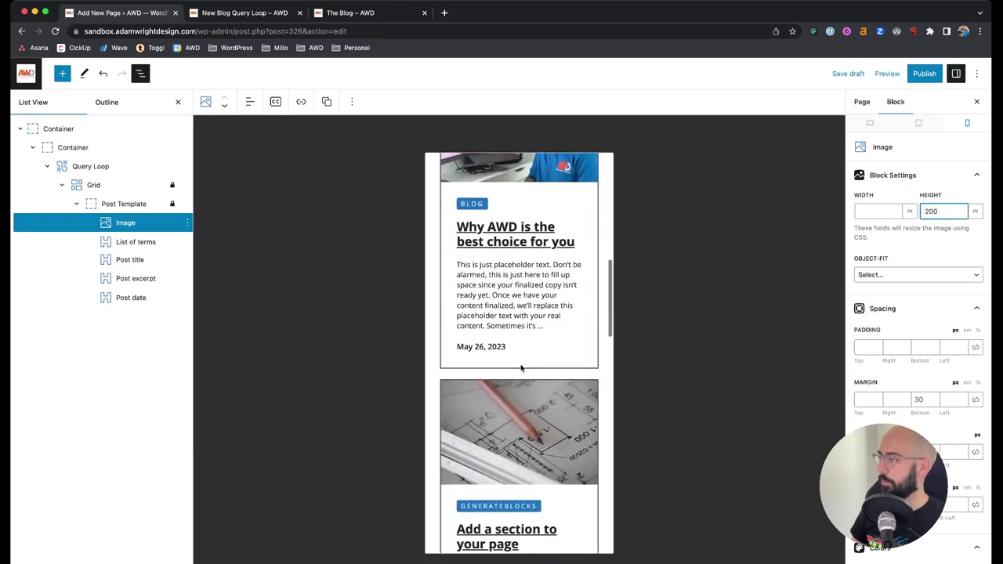
scroll(520, 366, down, 5)
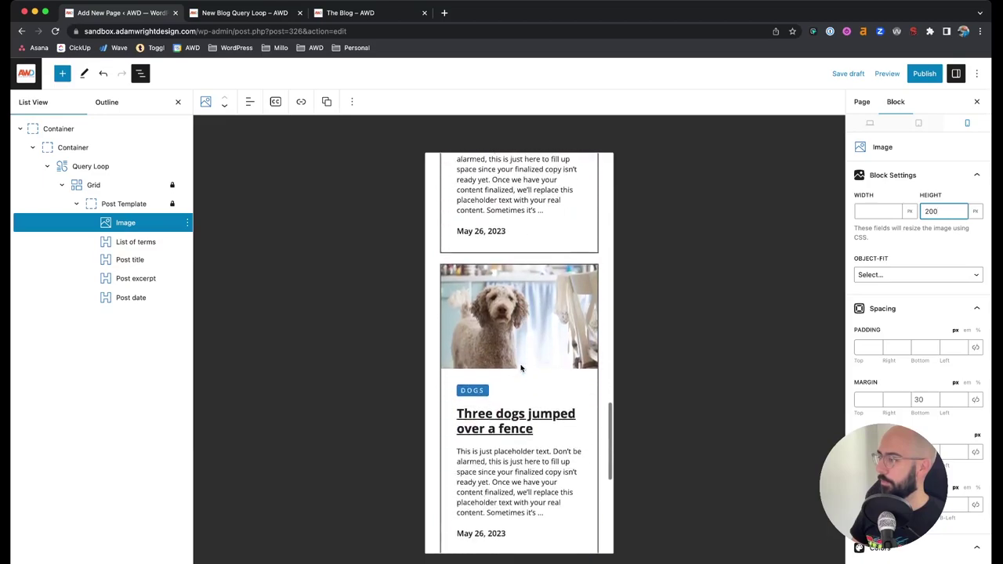
scroll(521, 366, up, 15)
scroll(520, 367, up, 10)
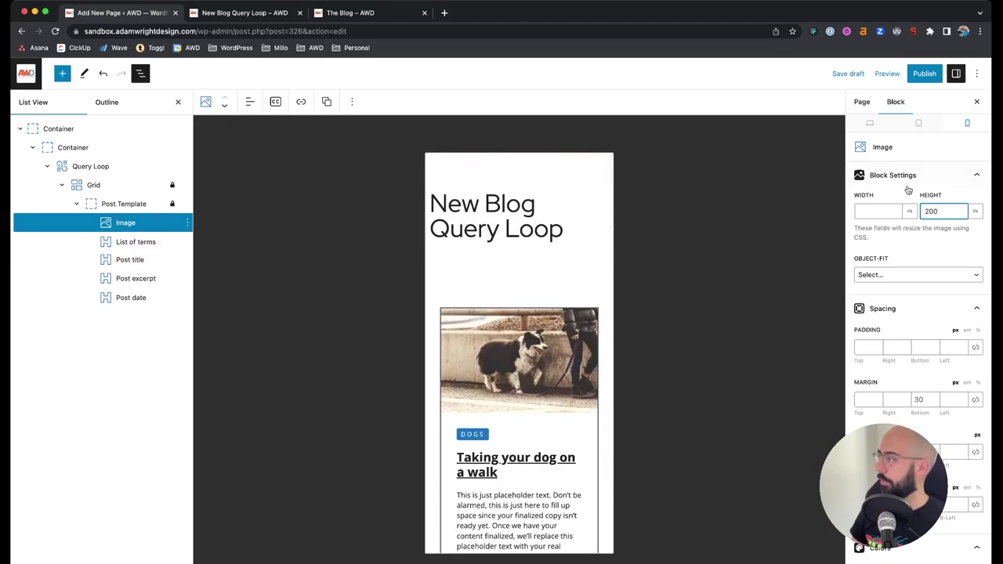
Switch the editor back to desktop view, then save the draft and reload the New Blog Query Loop preview
click(919, 123)
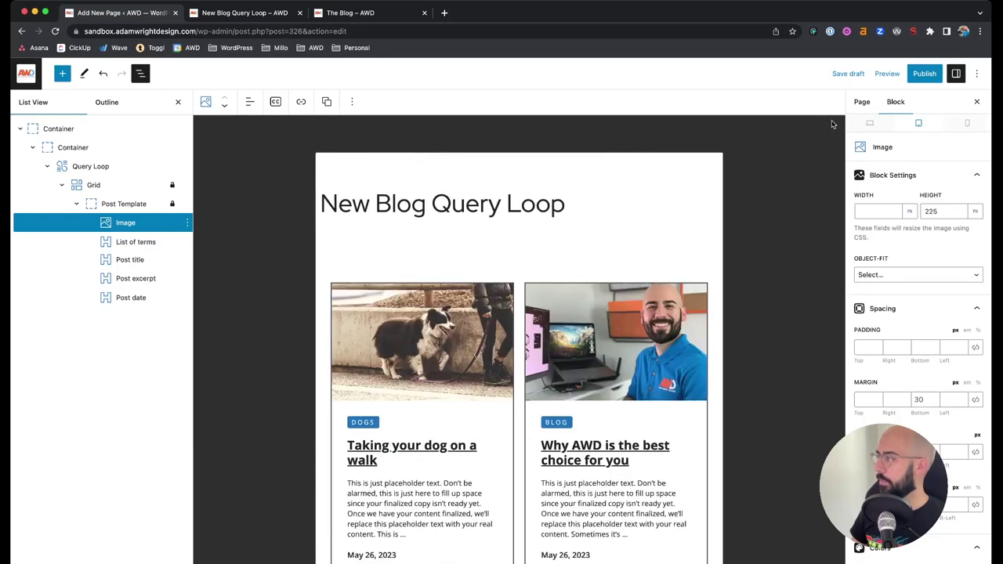
click(870, 123)
click(612, 352)
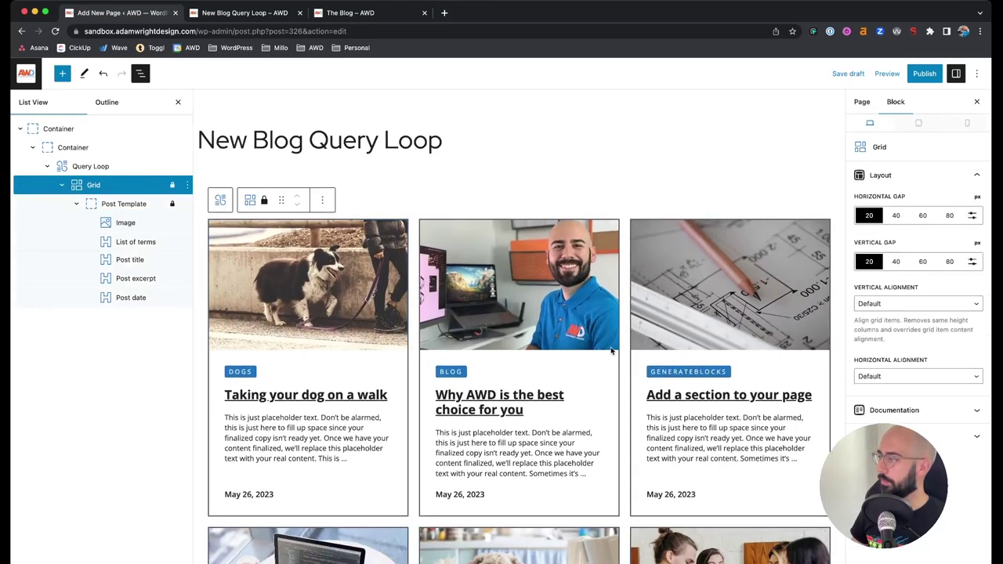
key(super+s)
click(243, 13)
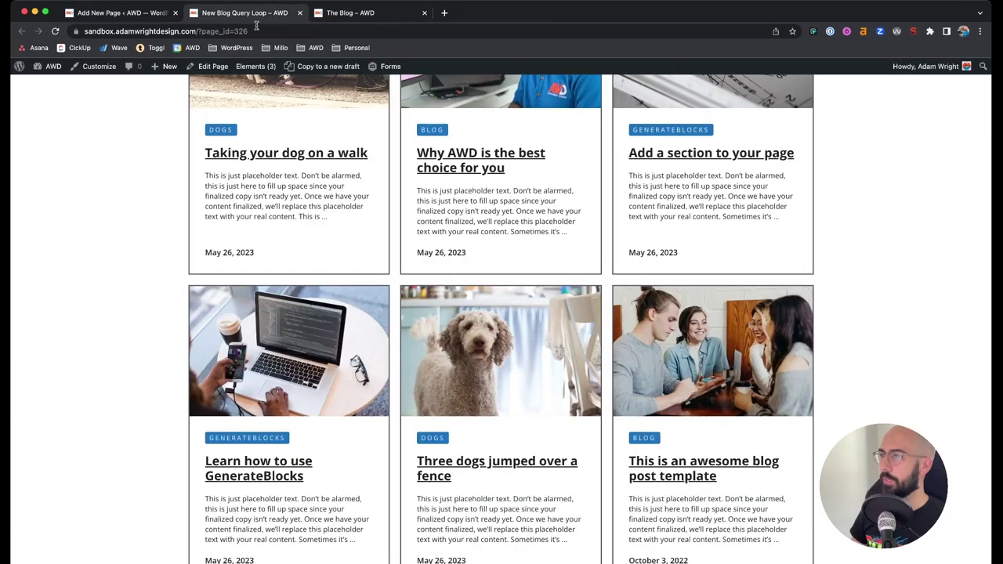
key(super+r)
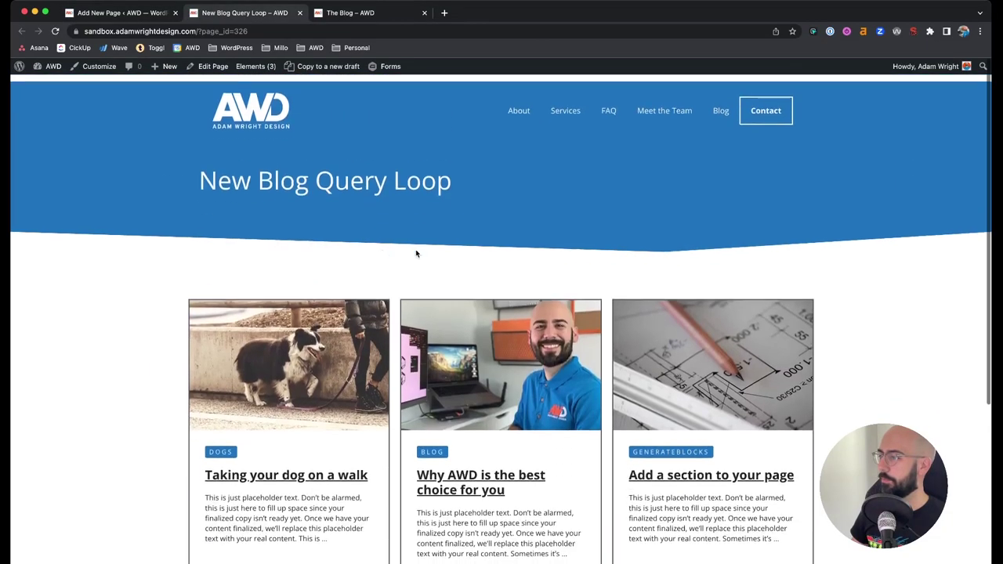
scroll(414, 254, down, 3)
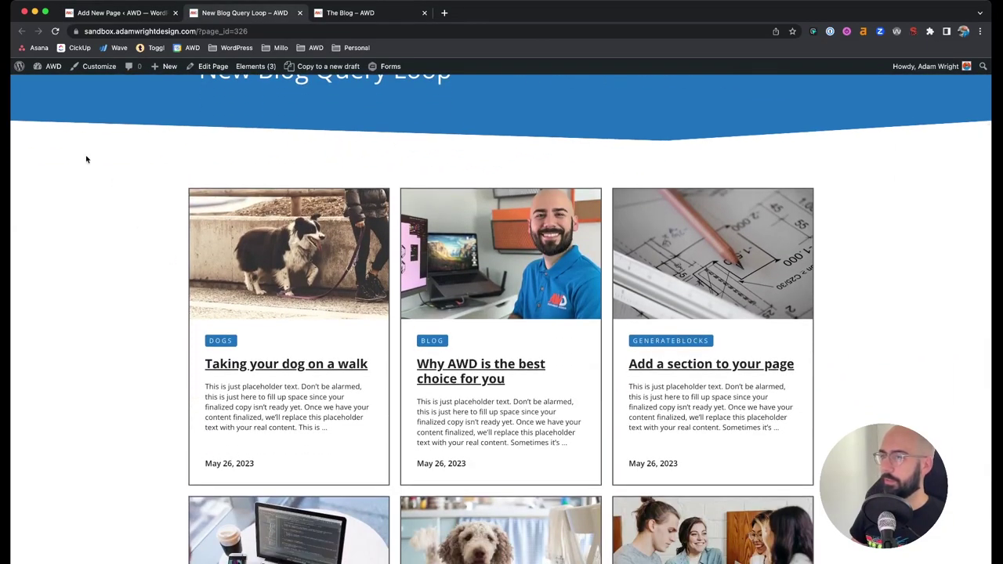
Open the page in the Customizer and examine the post card grid at tablet and mobile widths
click(99, 67)
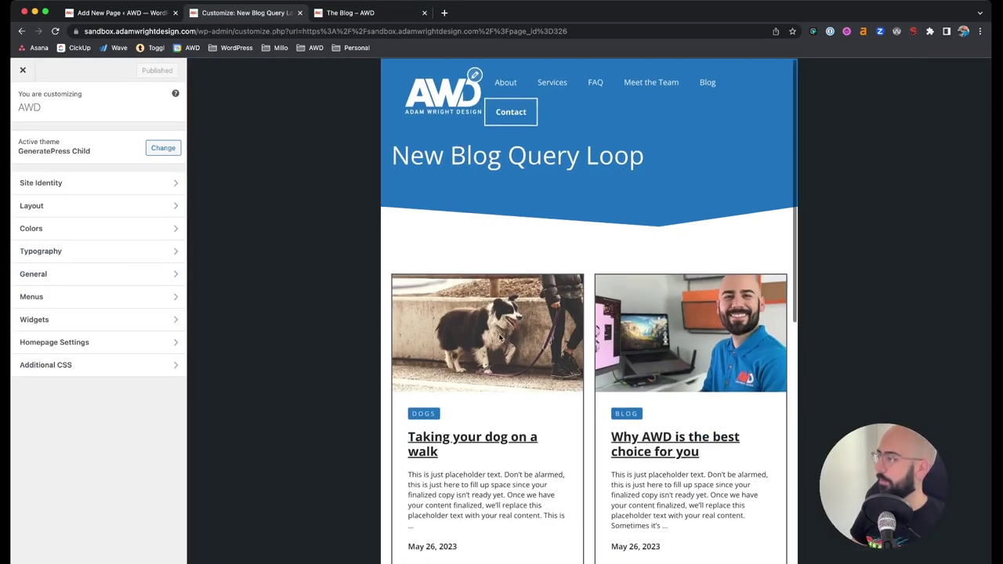
scroll(499, 337, down, 5)
scroll(499, 337, down, 5)
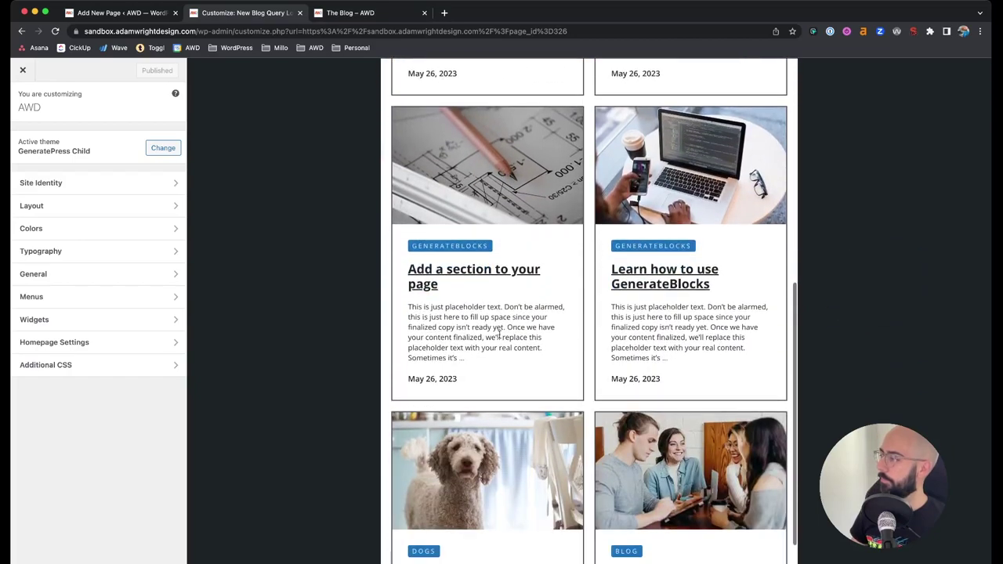
scroll(499, 337, up, 8)
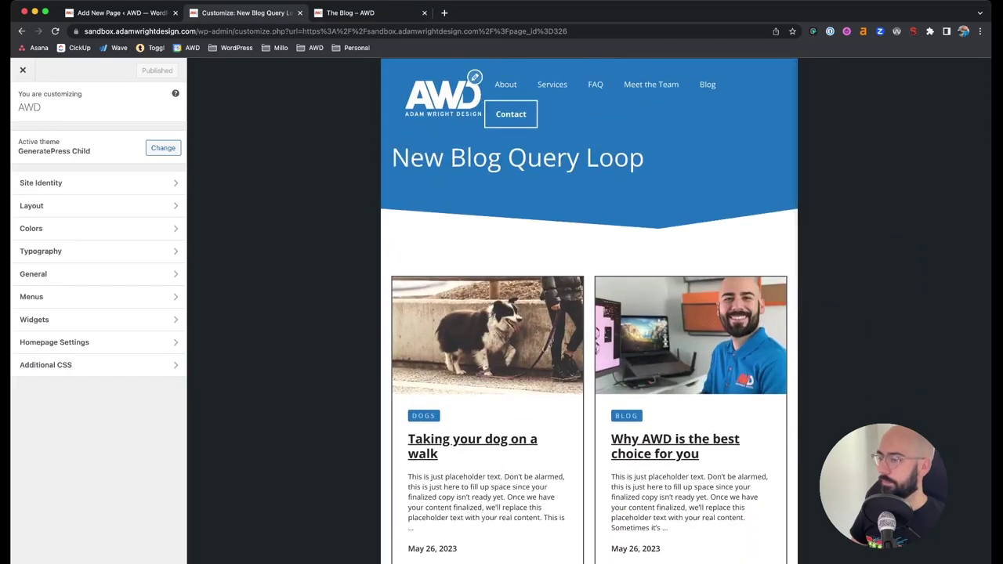
scroll(582, 311, down, 5)
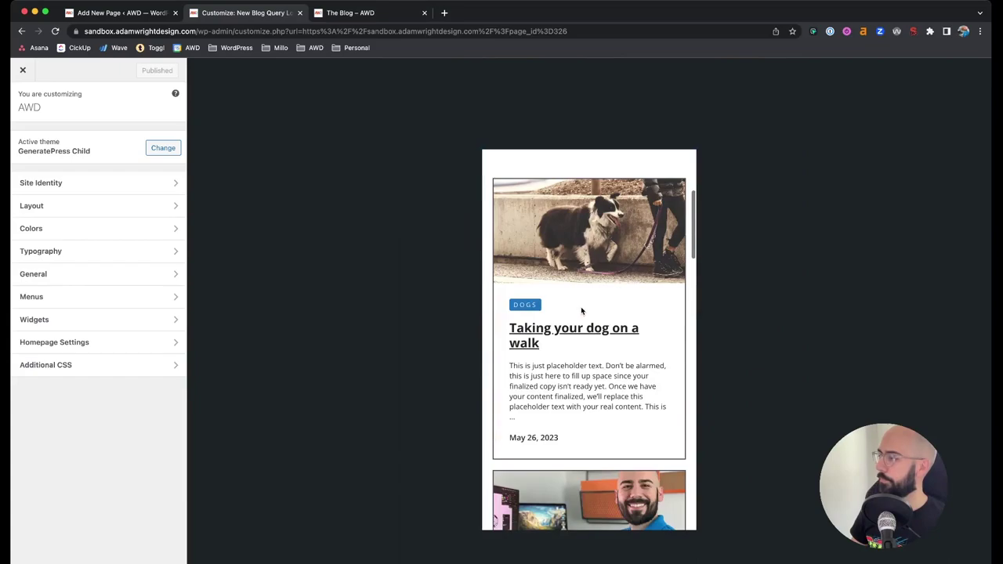
scroll(581, 311, down, 6)
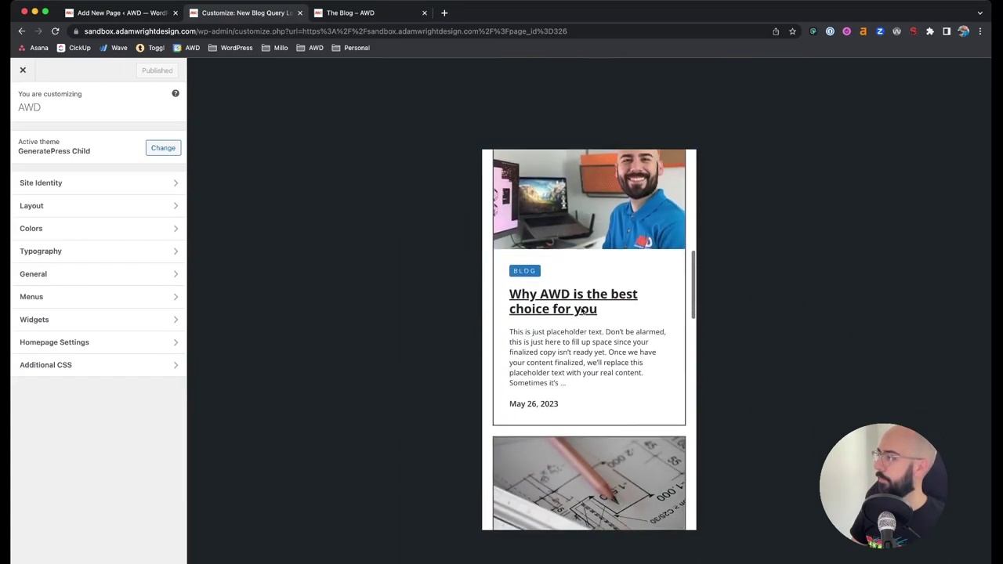
scroll(582, 311, up, 10)
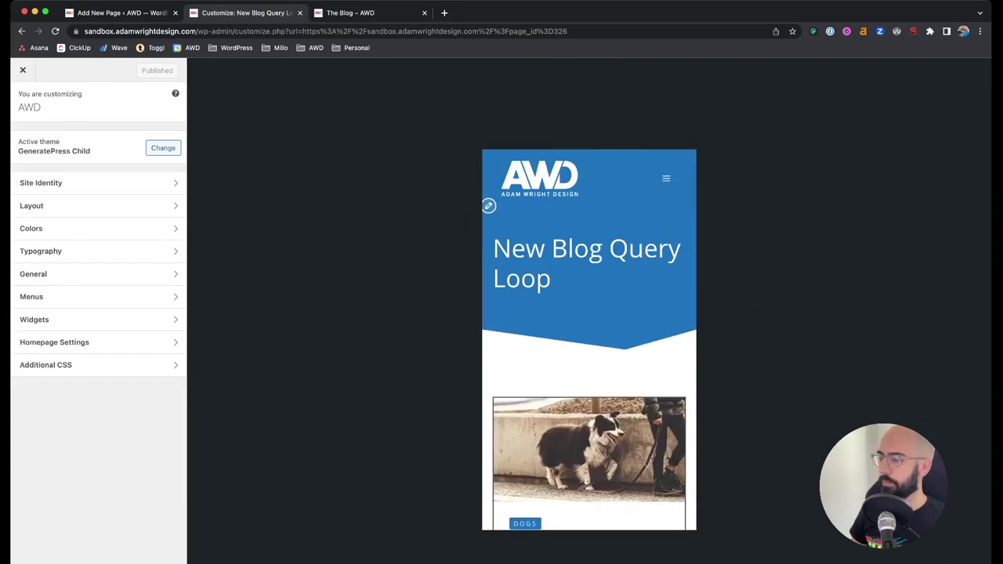